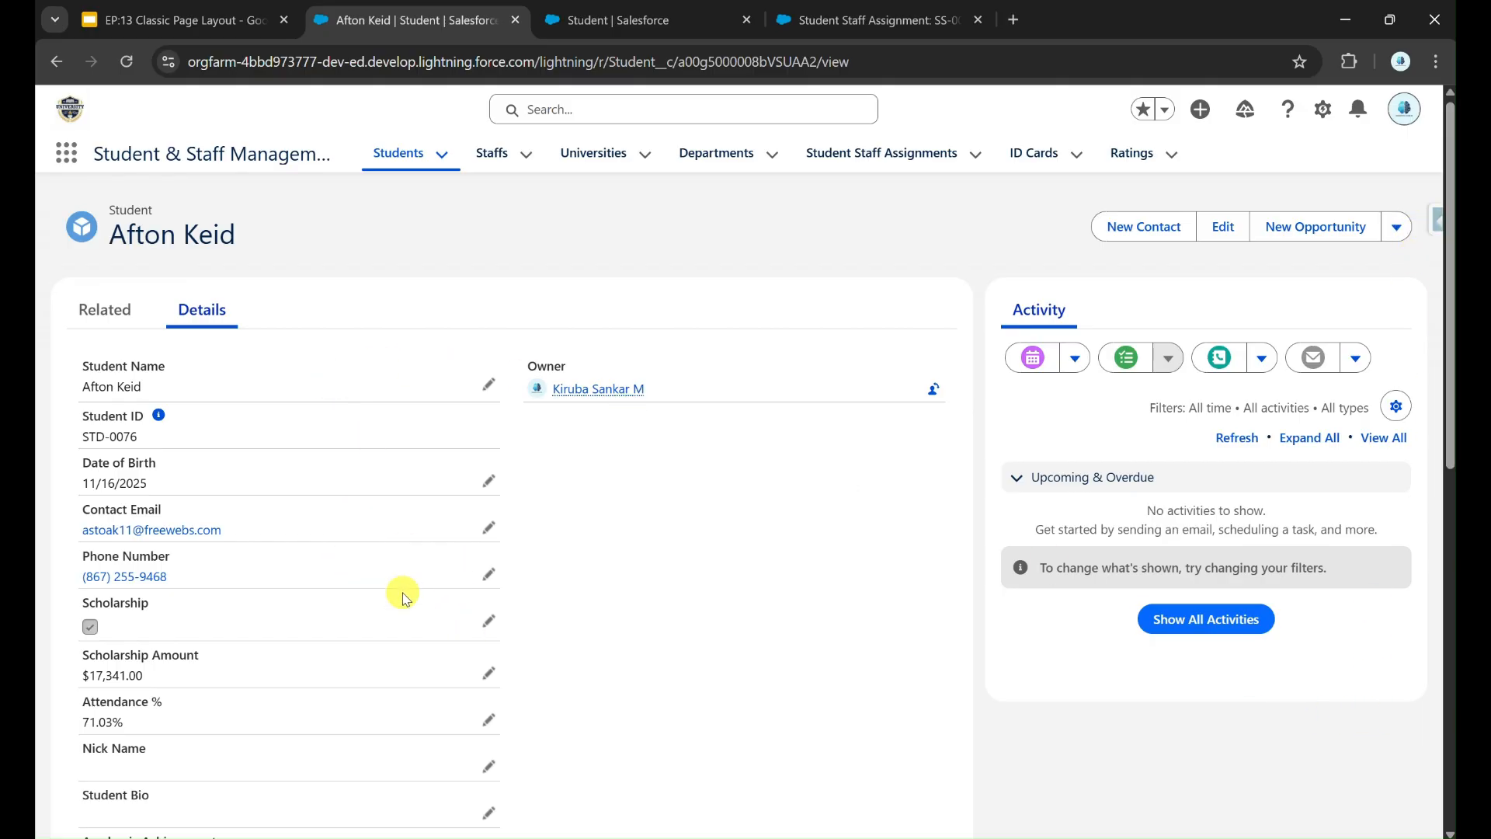
Step: After glancing at the student's related lists, open the Student object's Page Layouts in Setup and choose Student Layout
{"action": "left_click", "coordinate": [115, 310]}
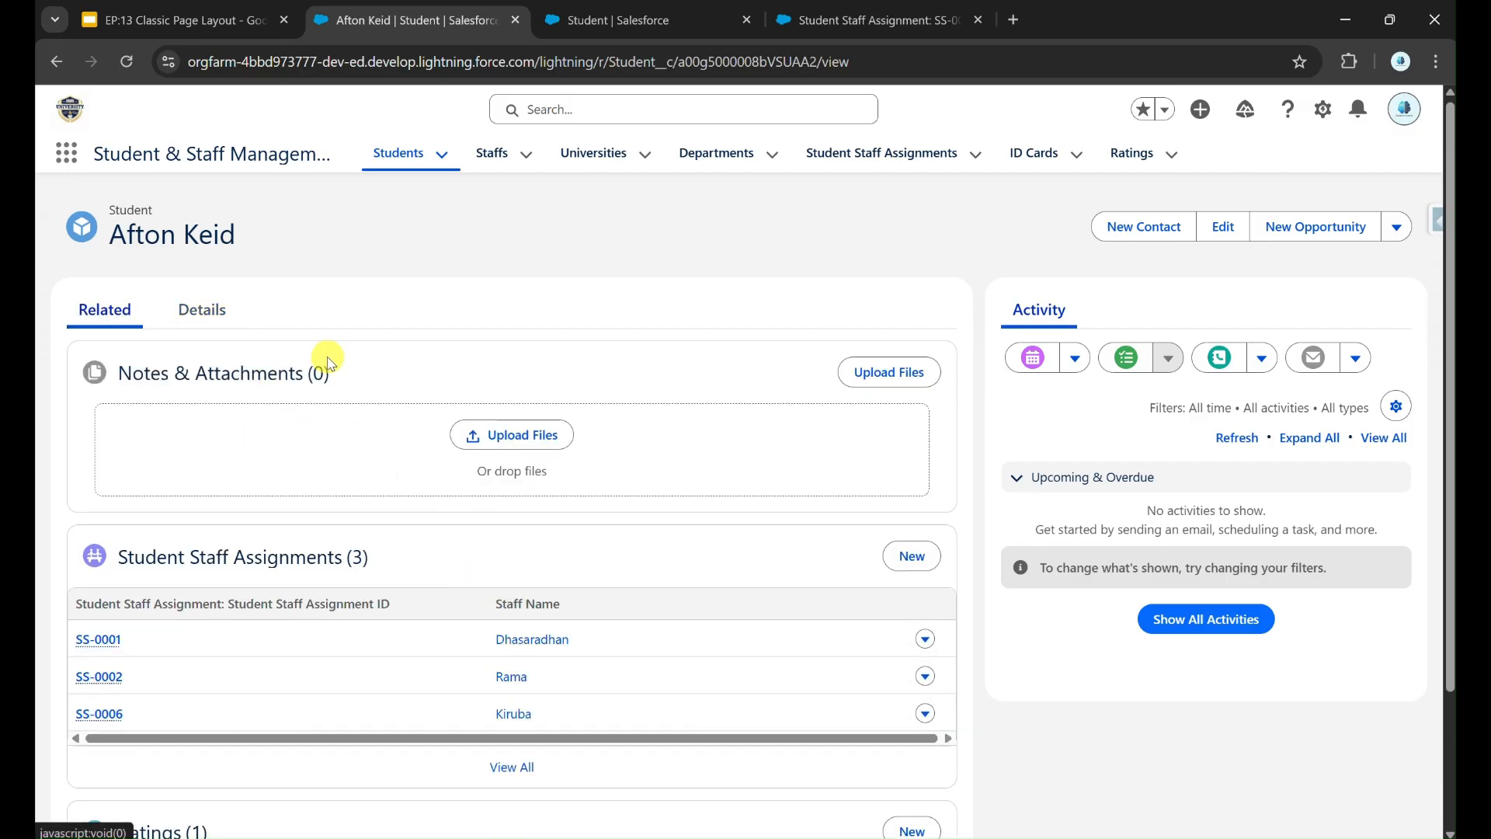
{"action": "left_click", "coordinate": [217, 318]}
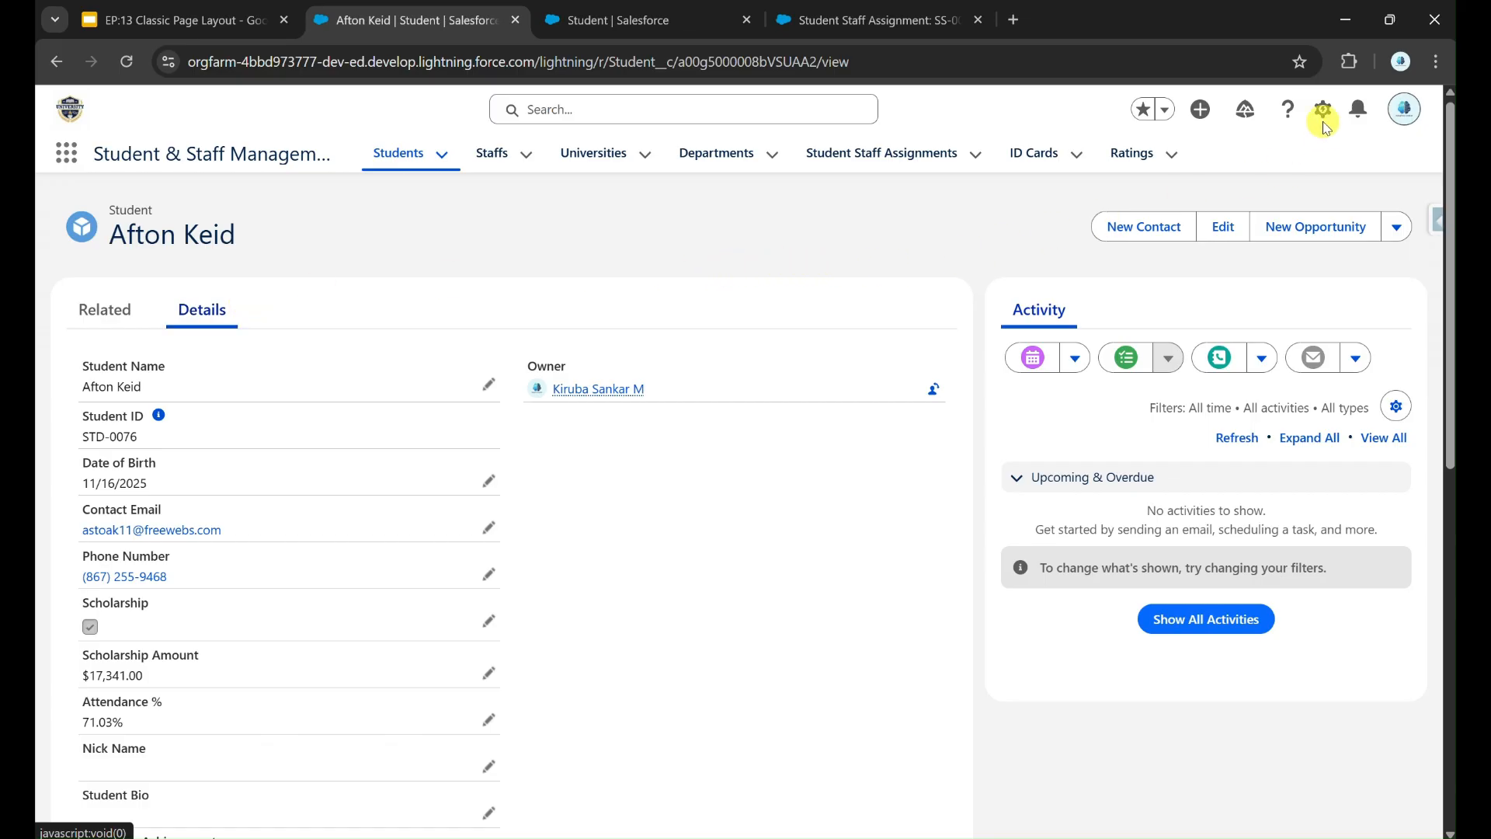
{"action": "left_click", "coordinate": [1321, 109]}
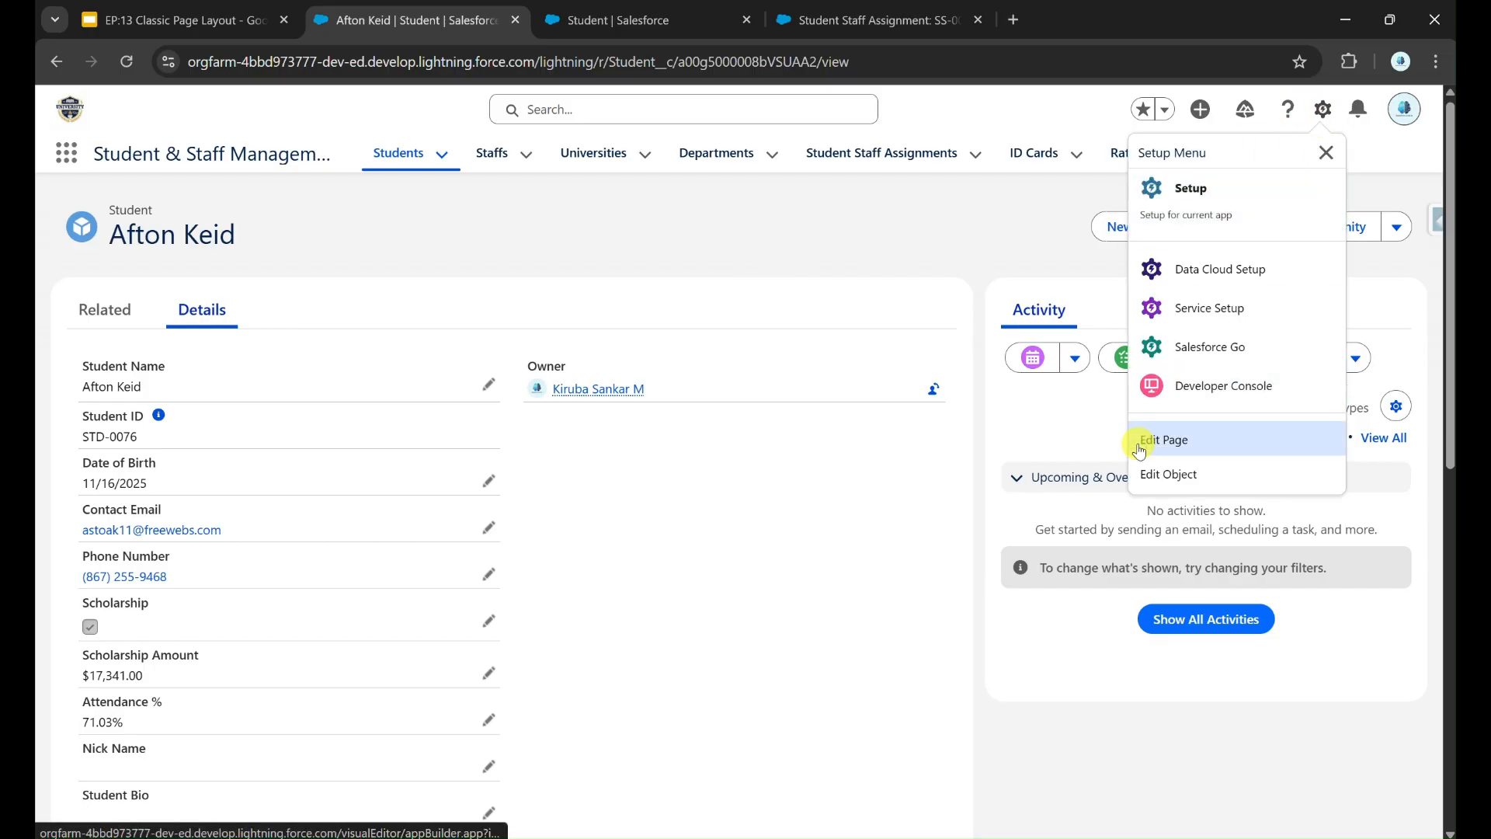
{"action": "left_click", "coordinate": [1165, 473]}
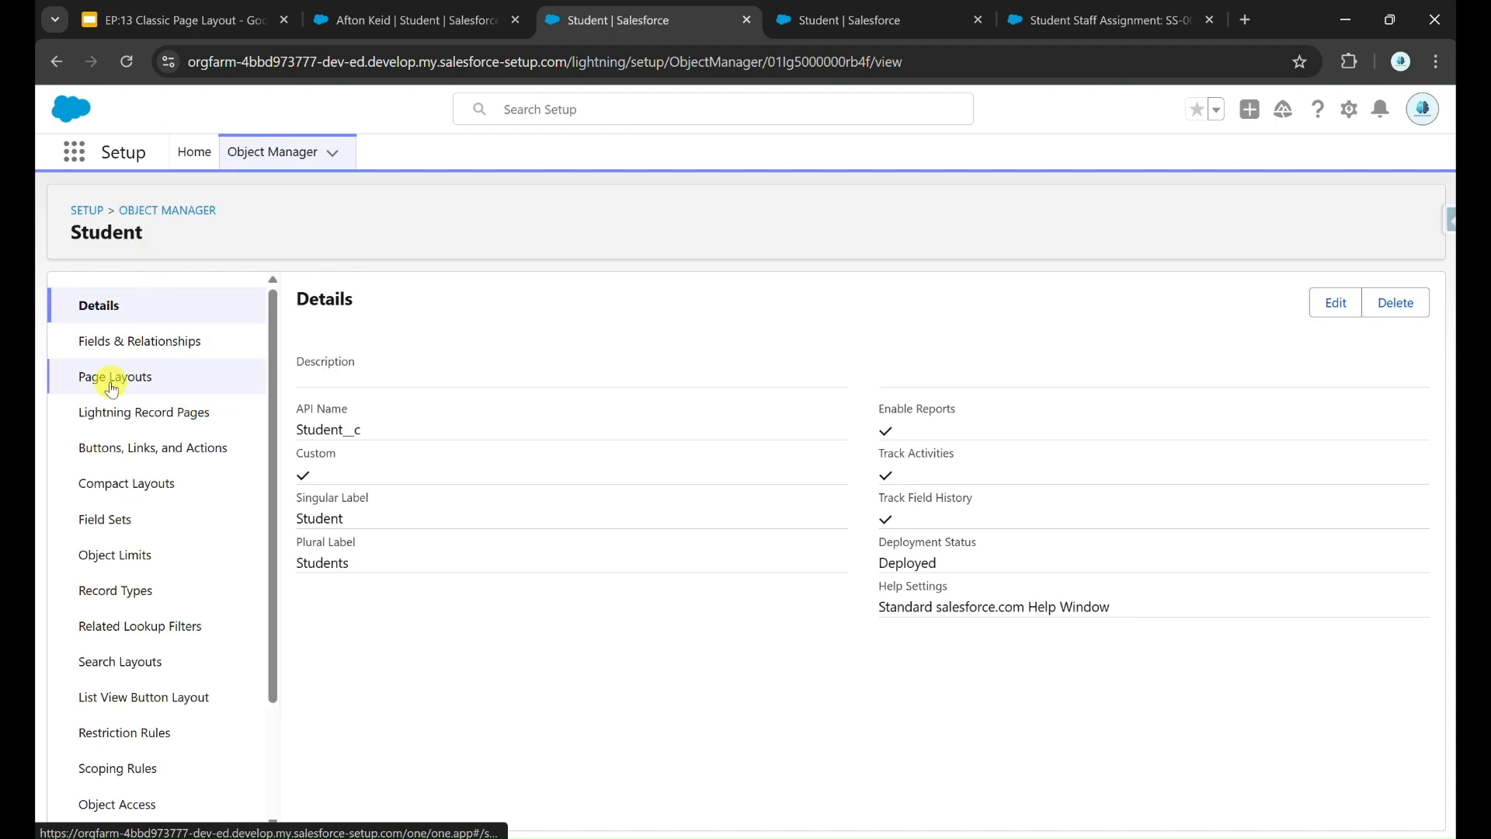
{"action": "left_click", "coordinate": [122, 388]}
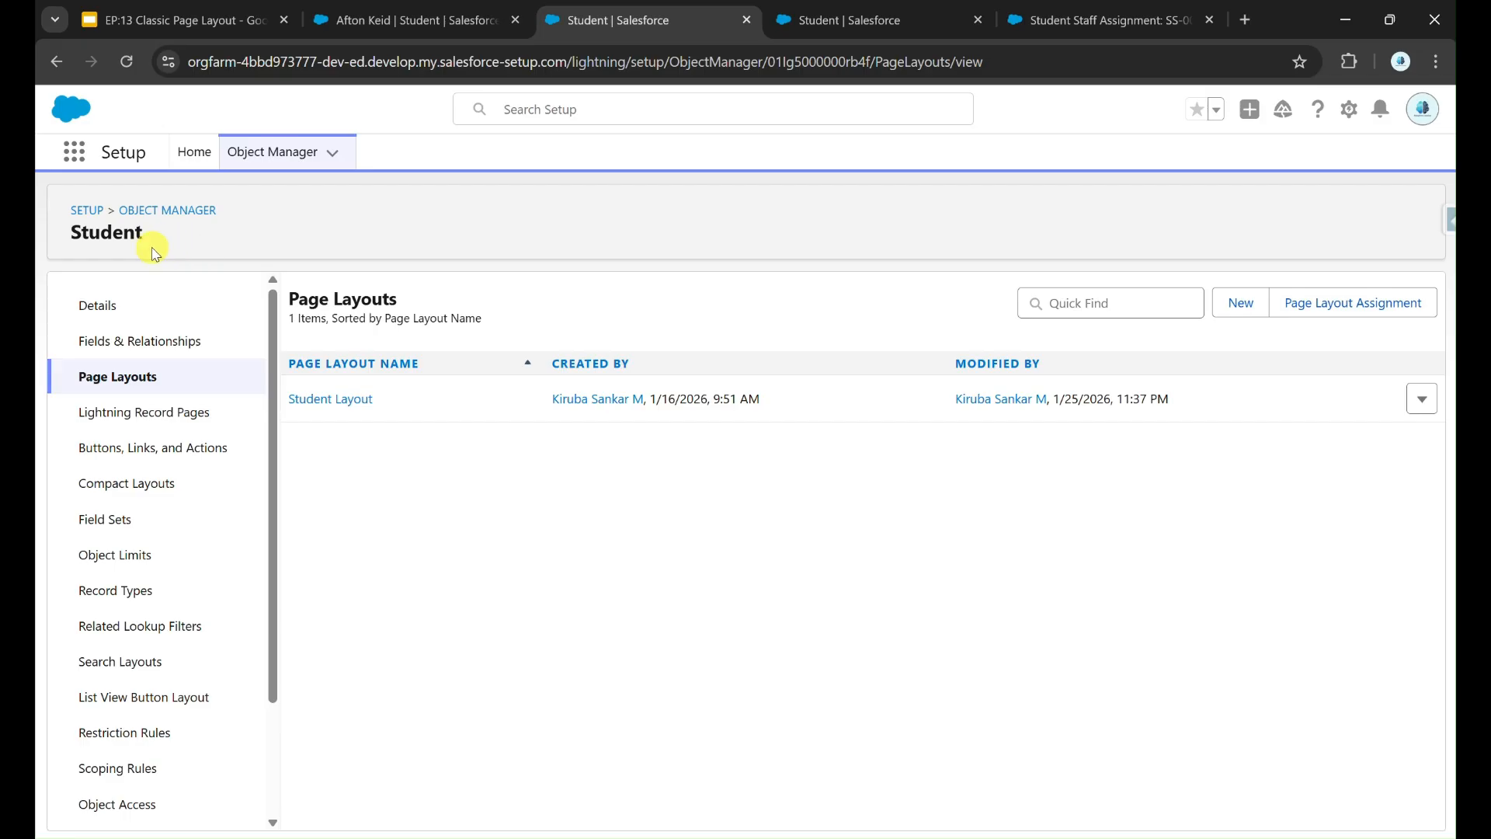
{"action": "left_click", "coordinate": [359, 401]}
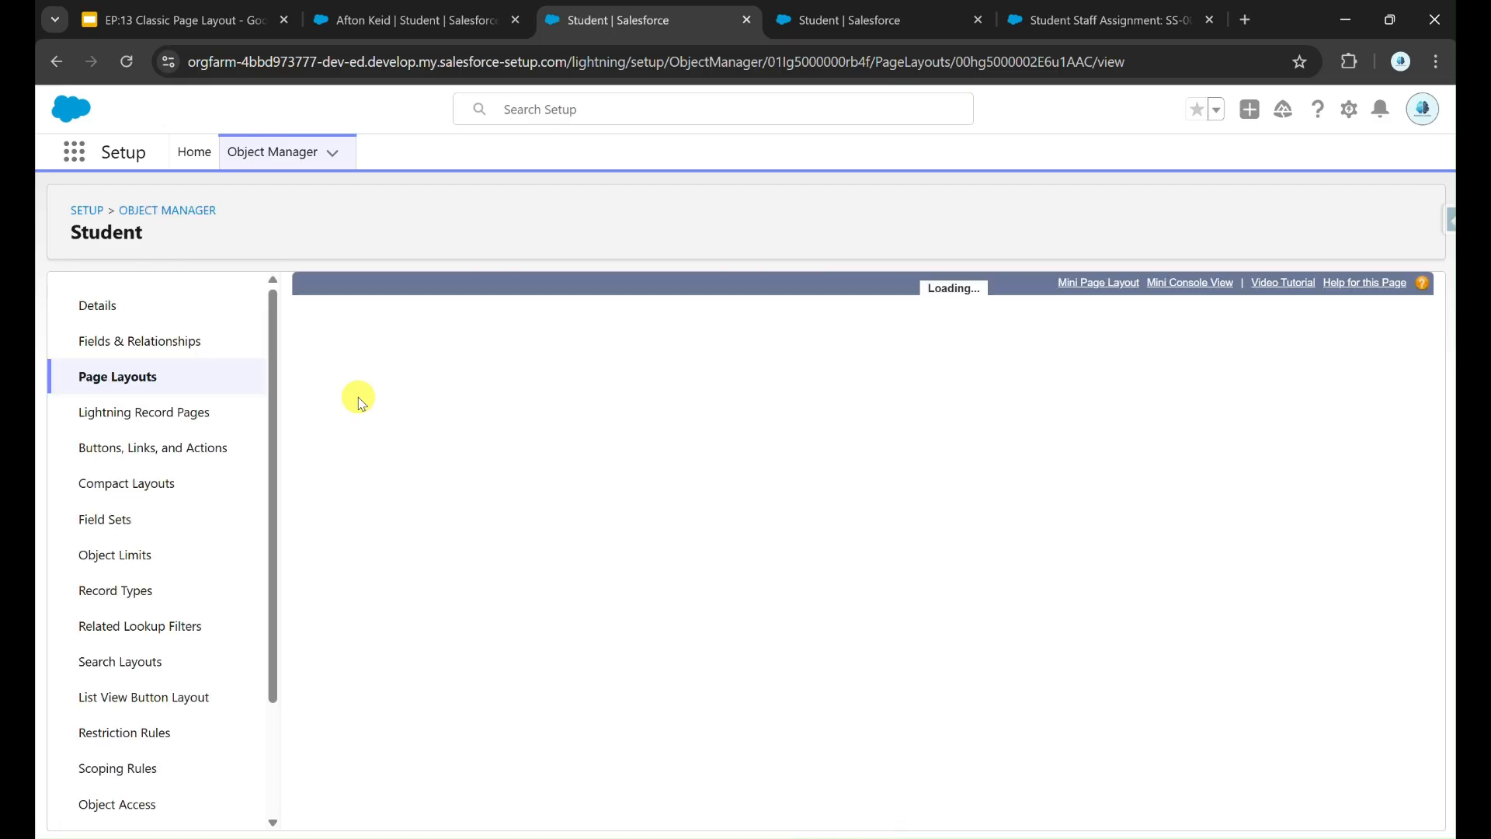
Step: Scroll through the Student Layout editor and open its Mini Page Layout settings
{"action": "scroll", "coordinate": [573, 544], "scroll_direction": "down", "scroll_amount": 10}
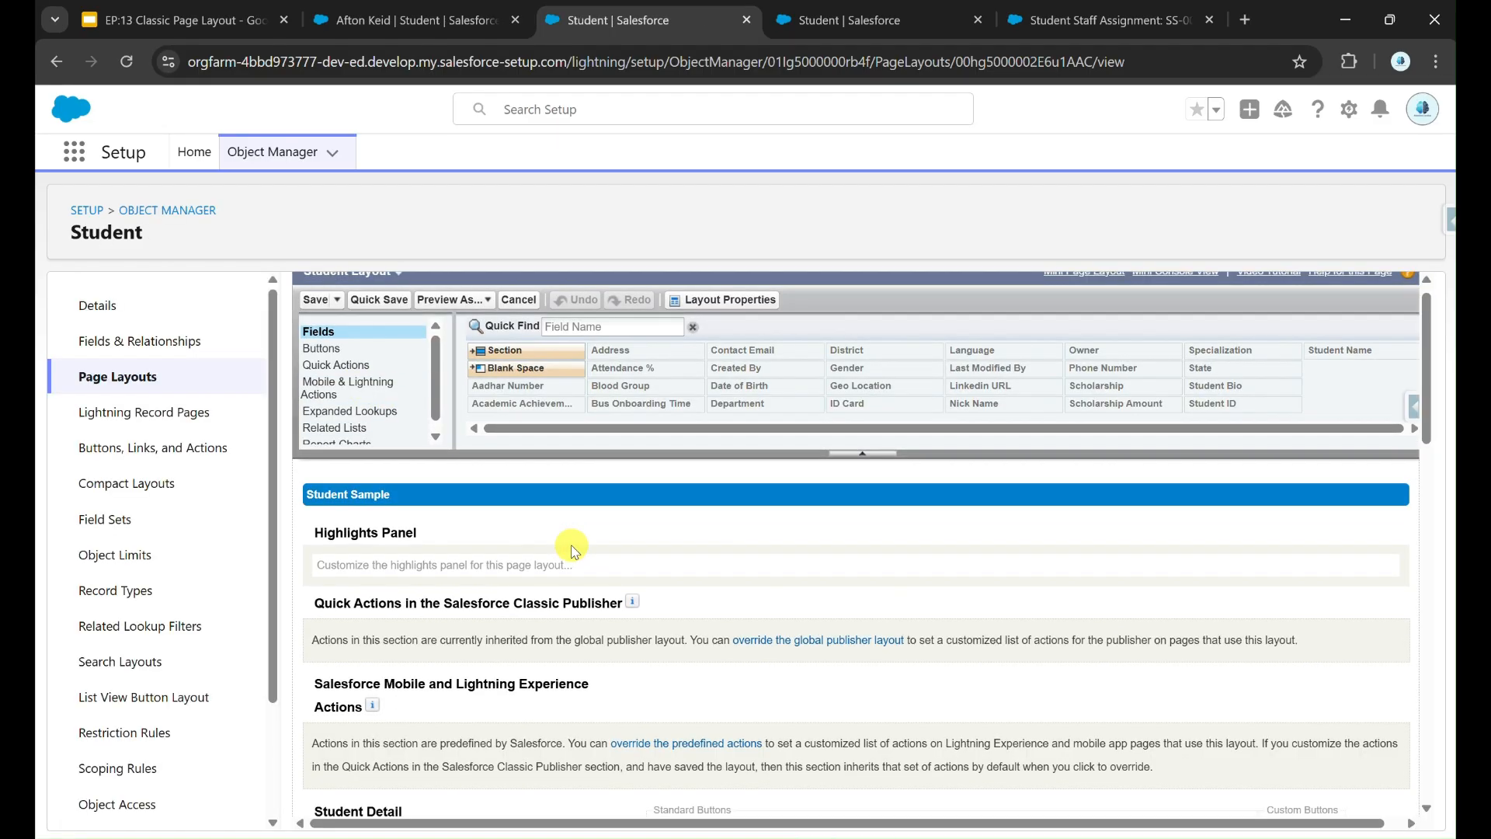
{"action": "scroll", "coordinate": [573, 550], "scroll_direction": "up", "scroll_amount": 10}
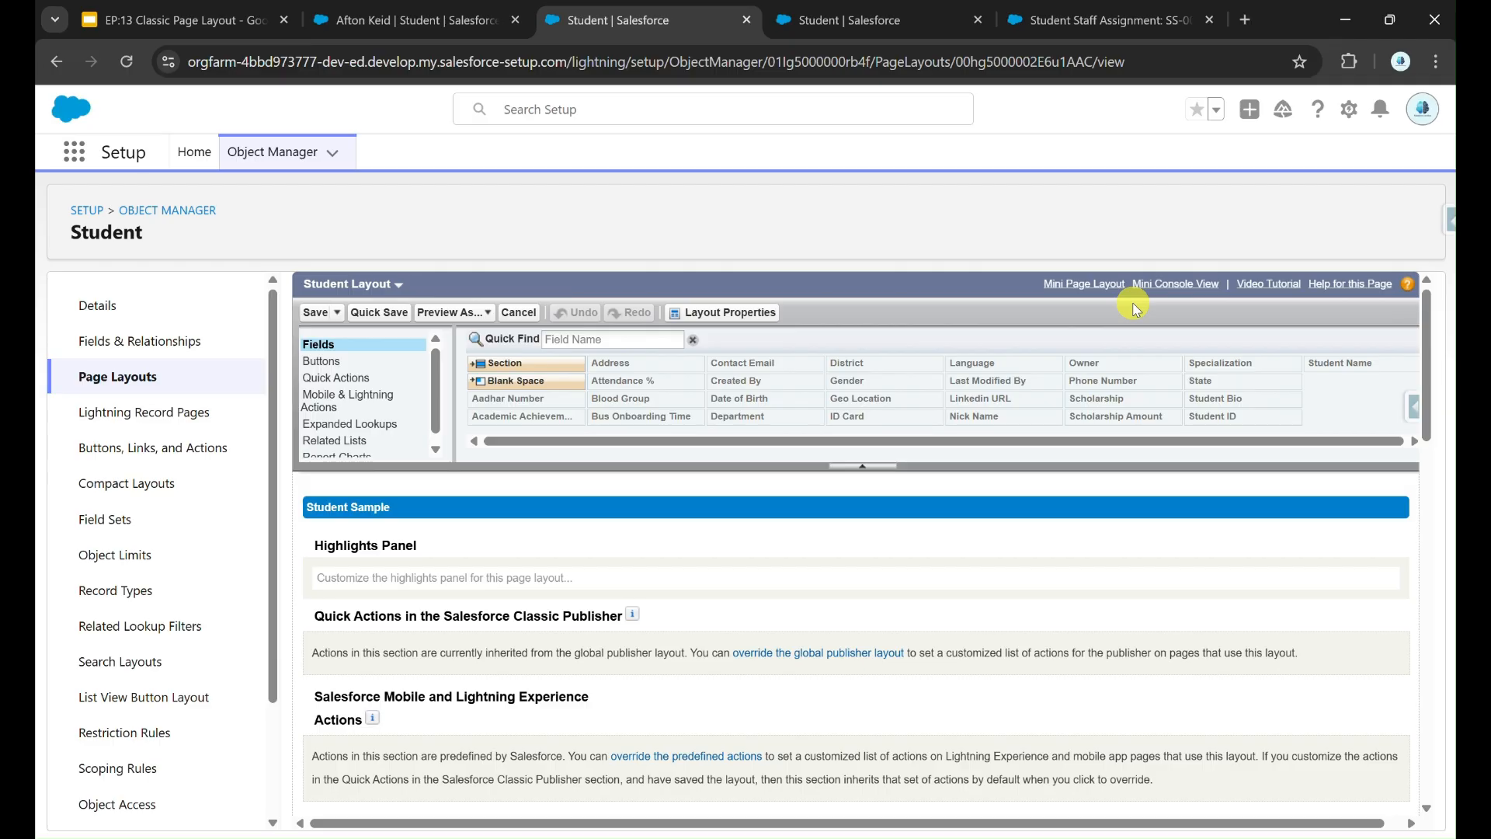
{"action": "left_click", "coordinate": [1095, 287]}
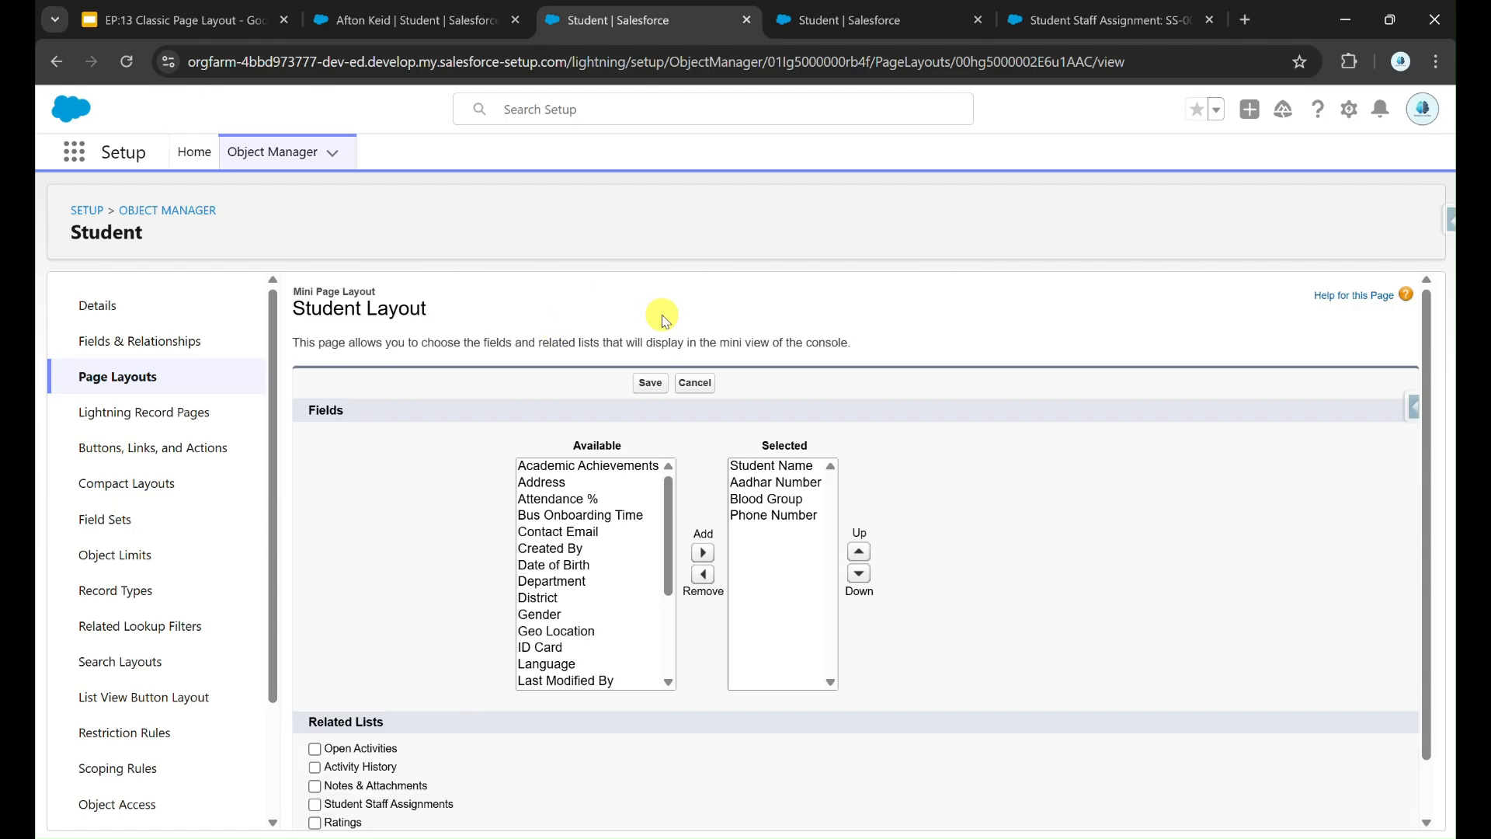
Step: Remove Aadhar Number from the Student mini page layout's selected fields and save it
{"action": "left_click", "coordinate": [816, 483]}
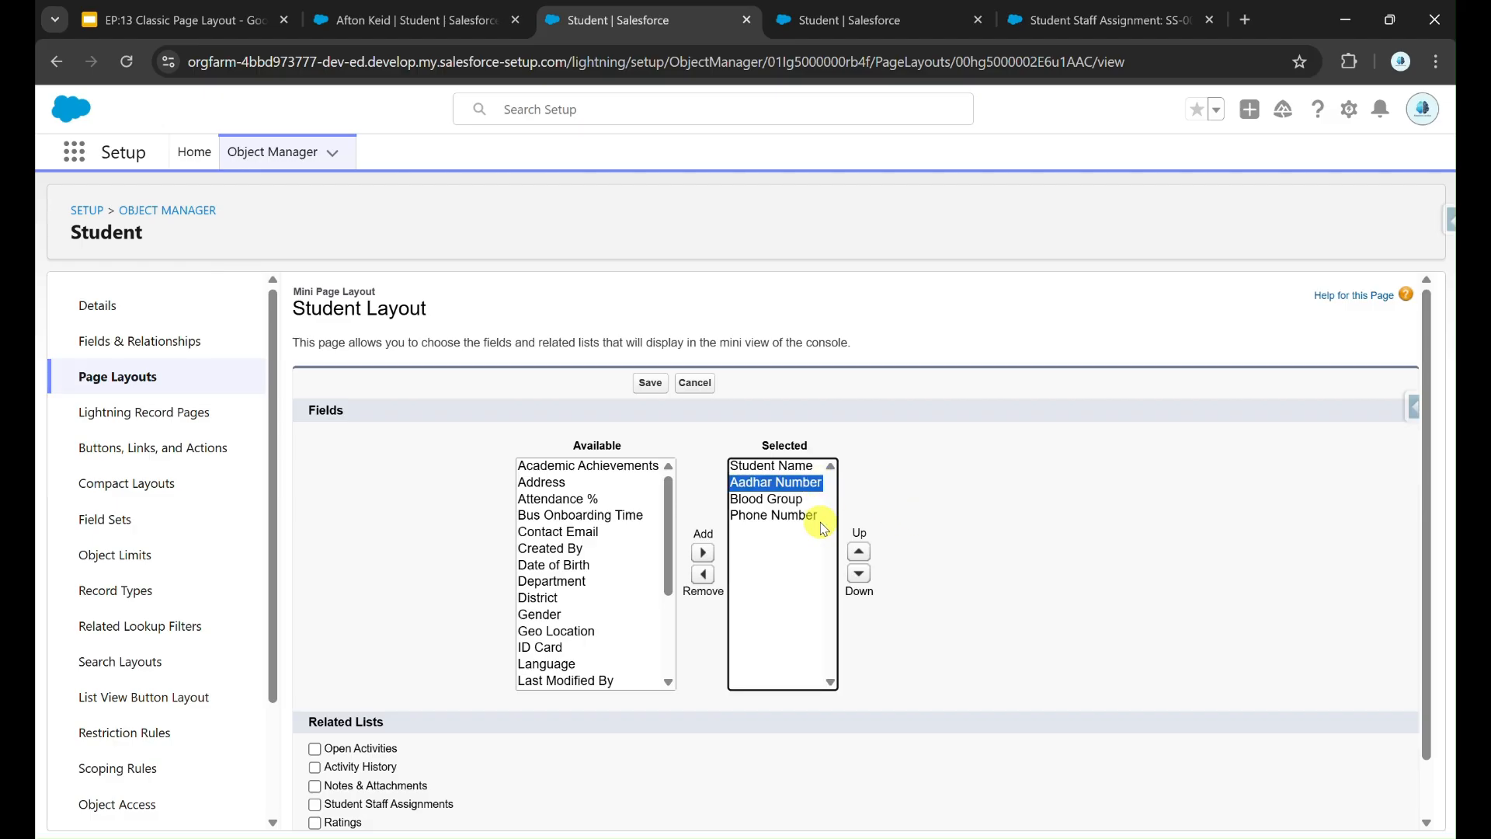
{"action": "left_click", "coordinate": [706, 574]}
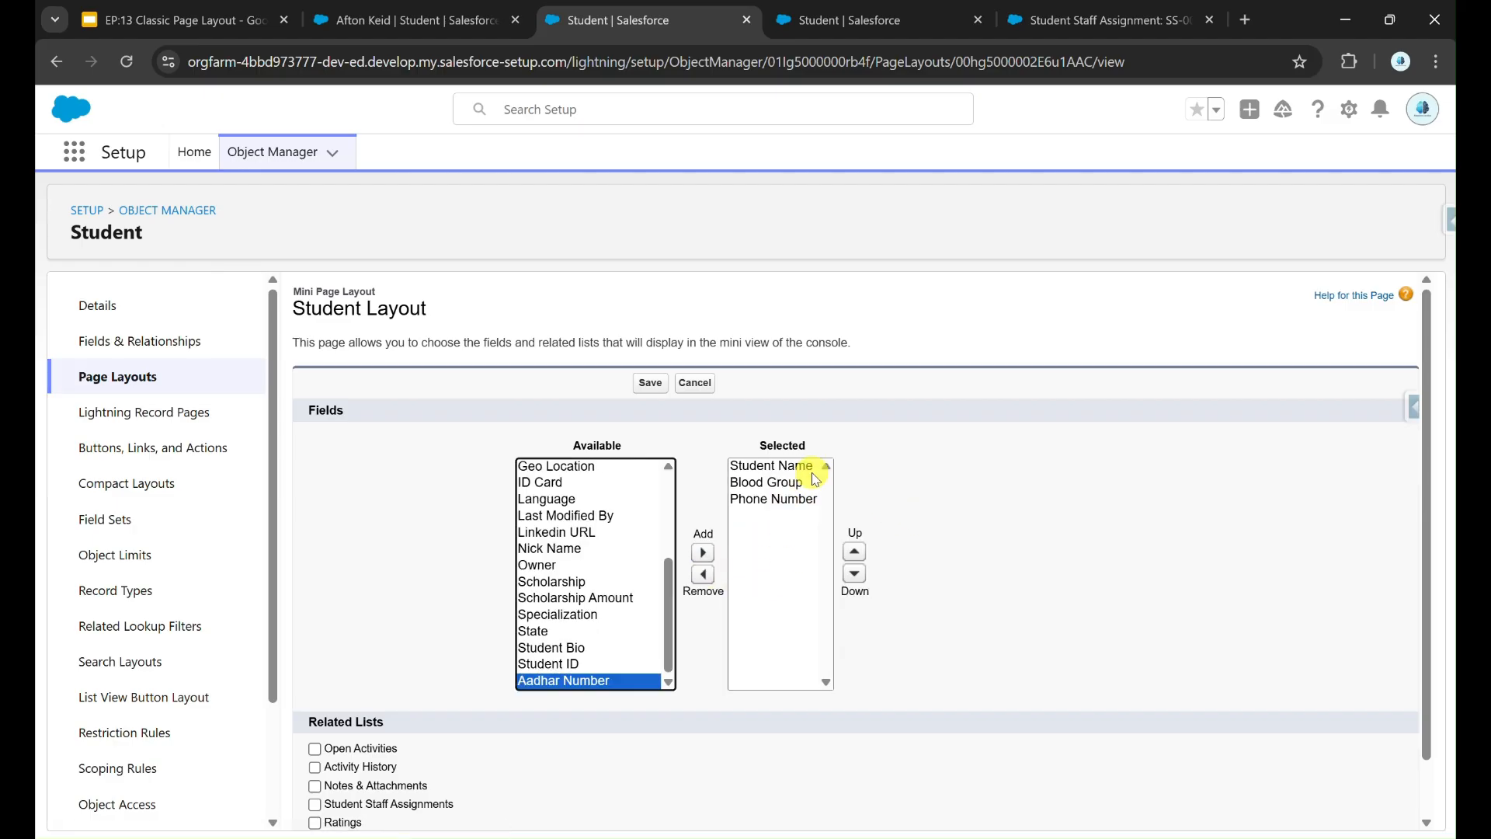
{"action": "left_click", "coordinate": [650, 383]}
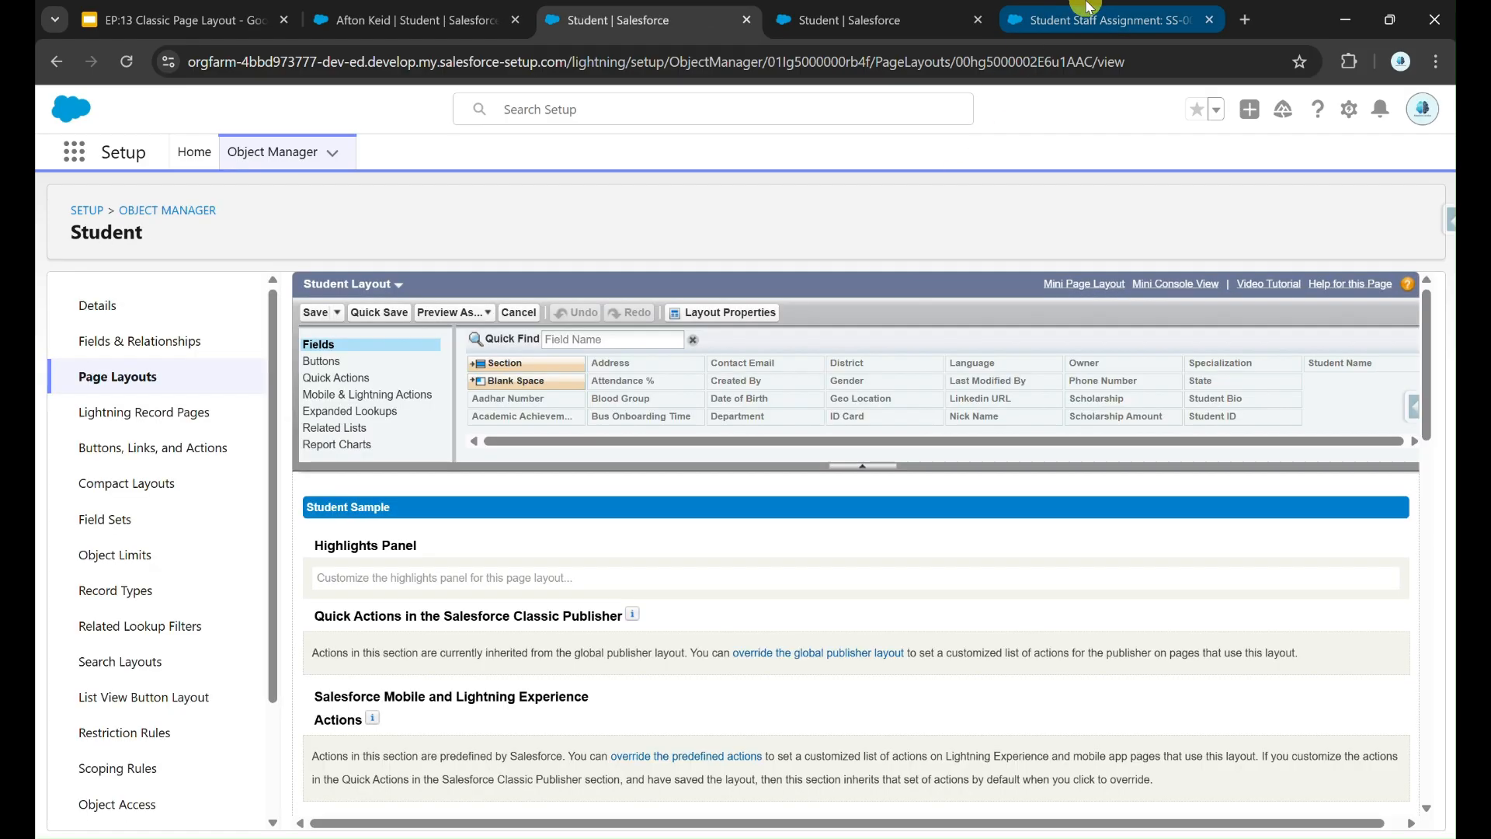
{"action": "left_click", "coordinate": [1088, 9]}
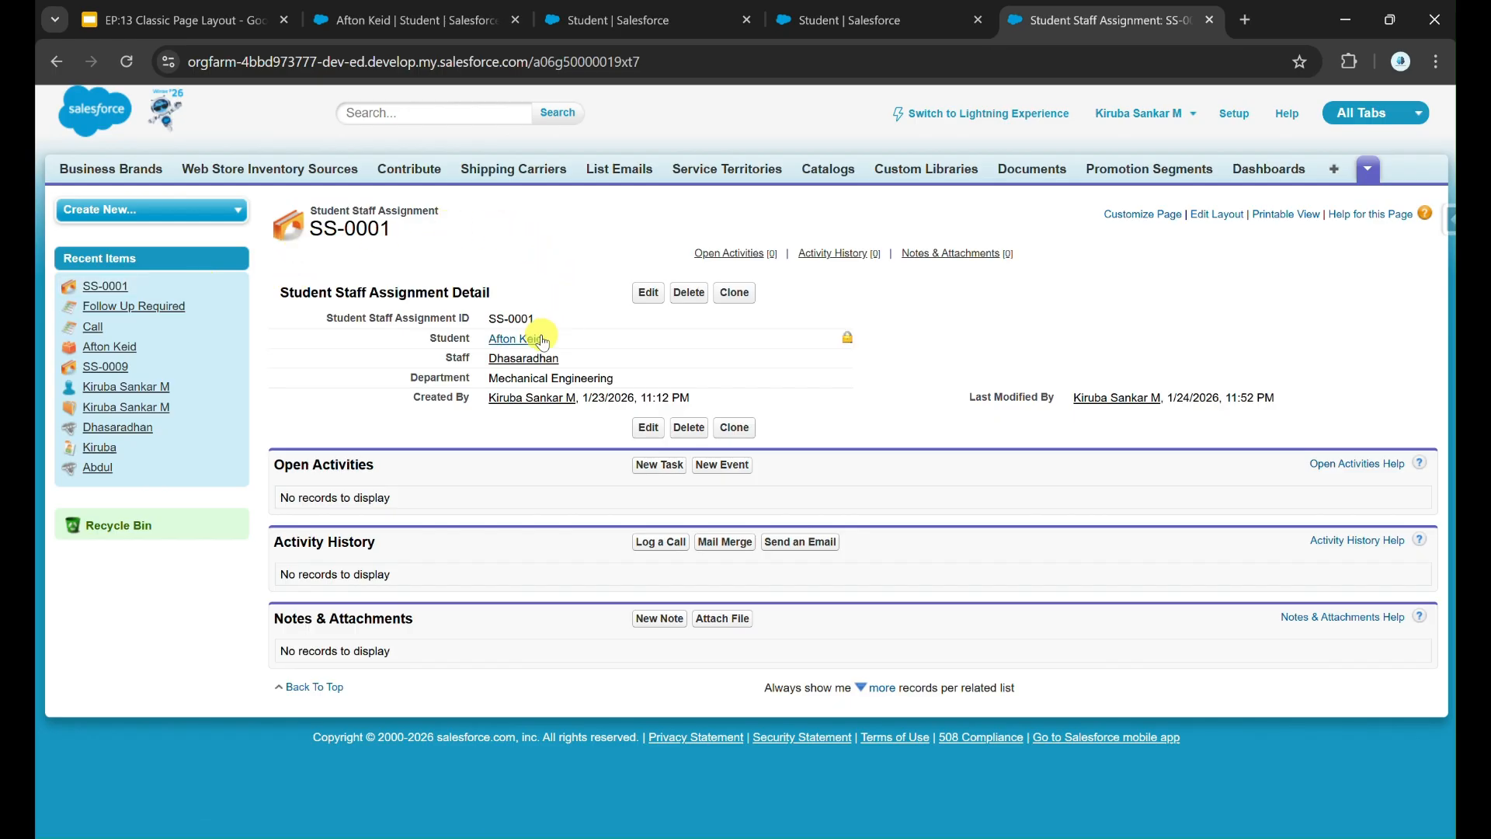
Step: Reload assignment SS-0001 to confirm the student preview shows only Student Name, Blood Group and Phone Number
{"action": "mouse_move", "coordinate": [534, 346]}
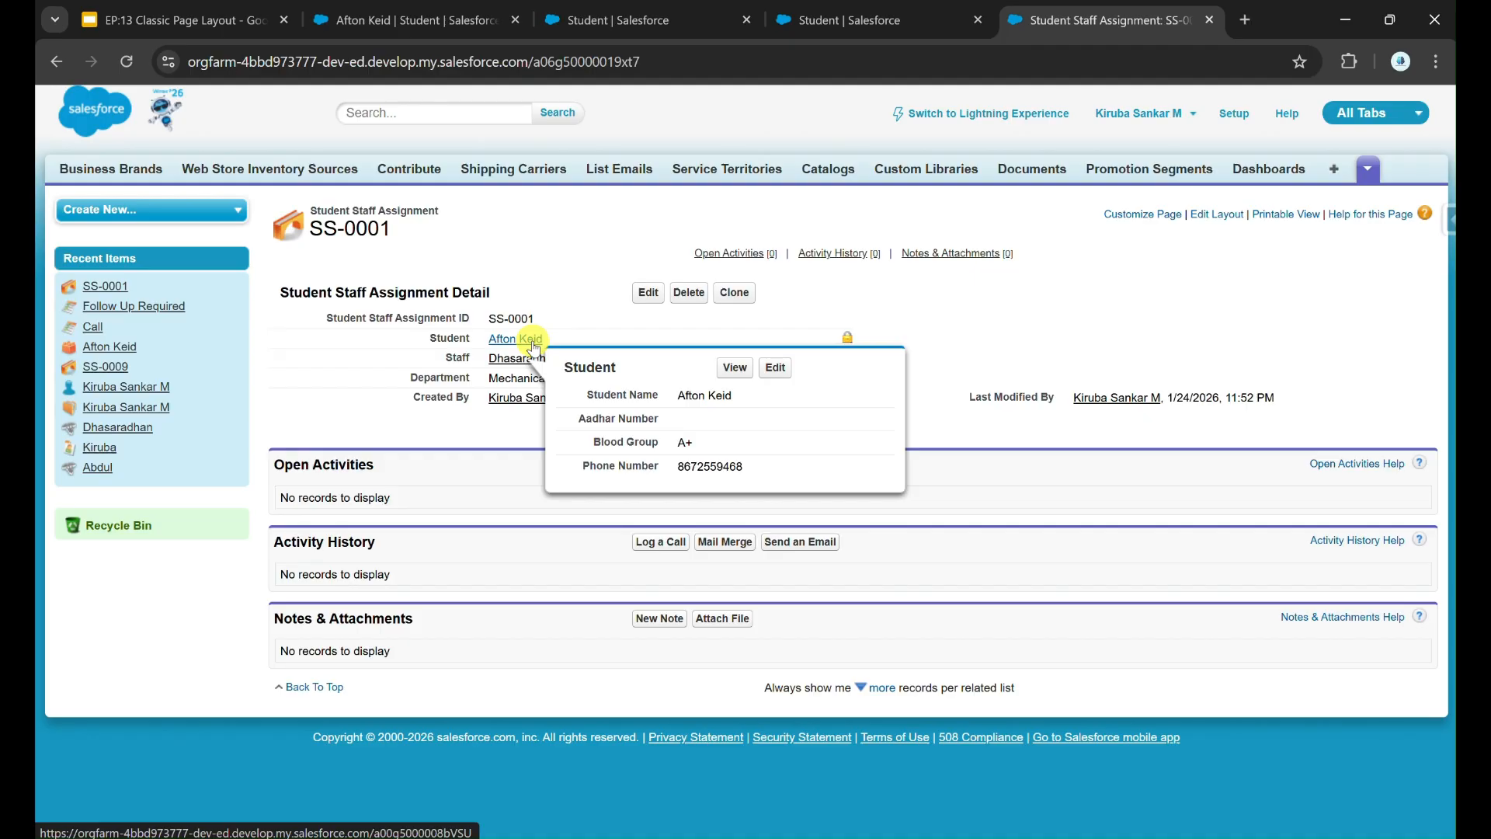
{"action": "key", "text": "ctrl+r"}
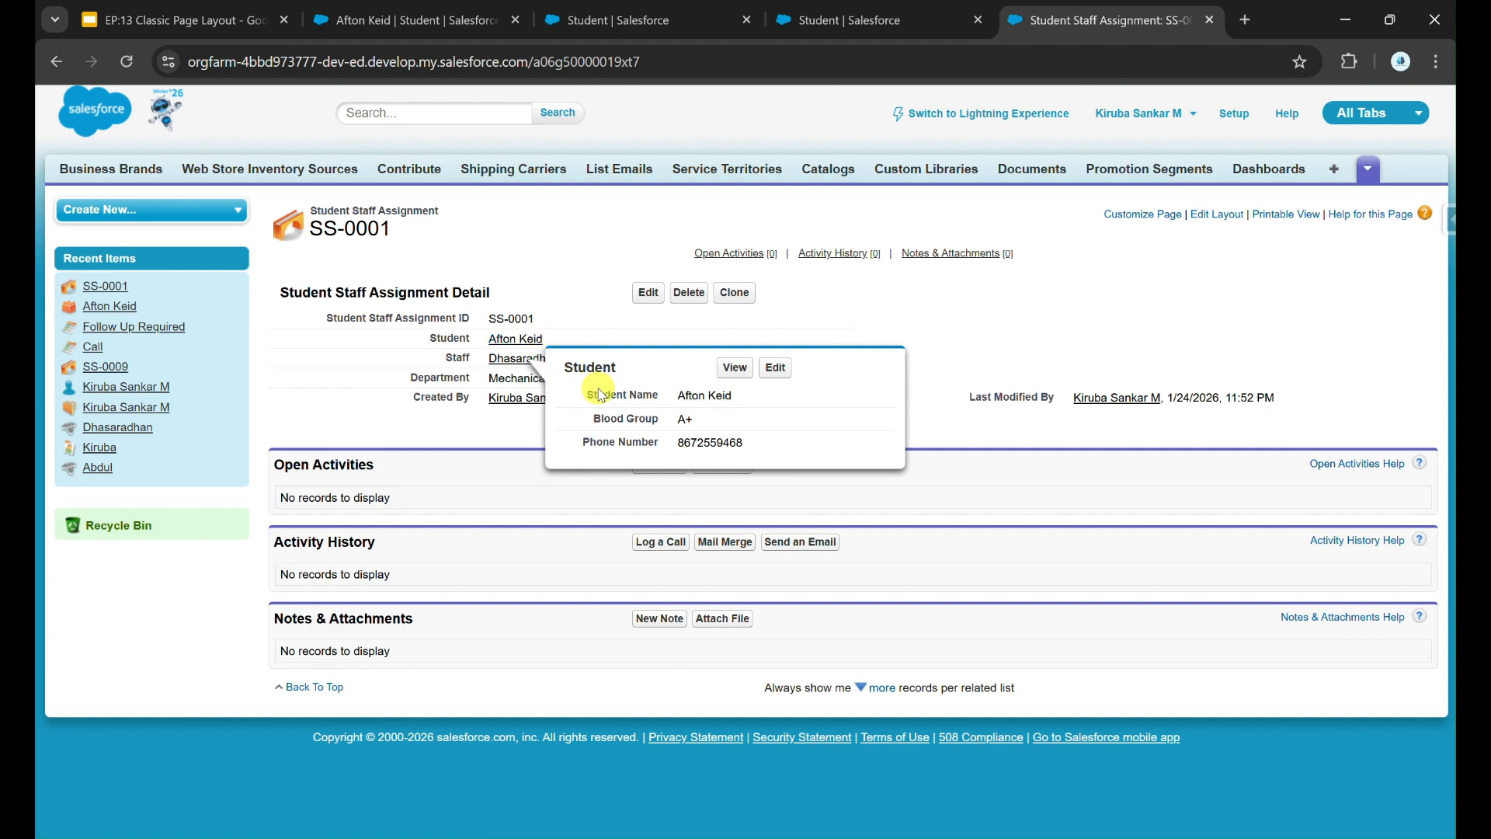
{"action": "left_click", "coordinate": [914, 6]}
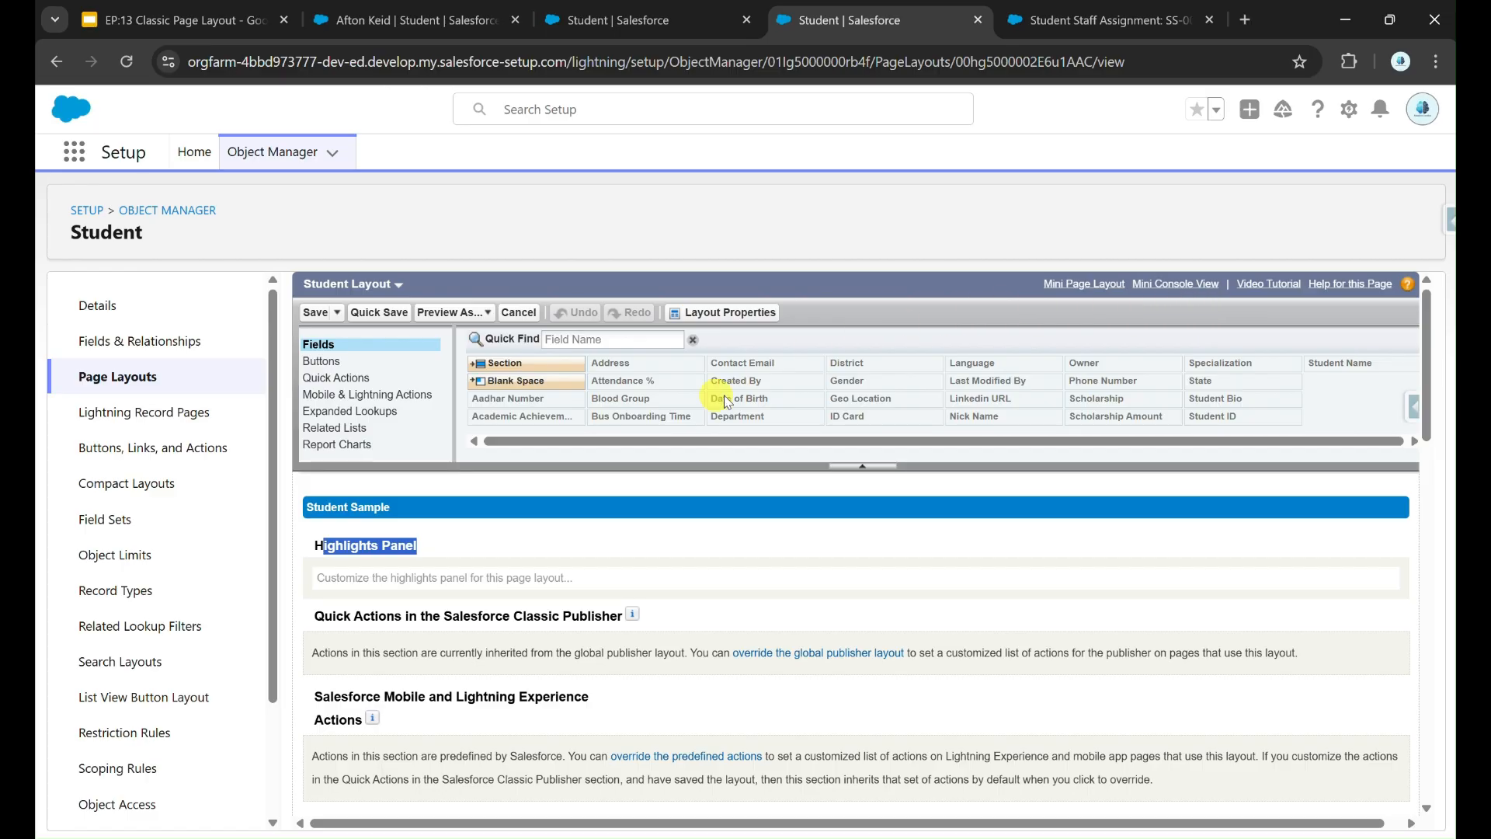
Step: Override the Student Layout's predefined mobile and Lightning actions, then view the student's record
{"action": "scroll", "coordinate": [643, 543], "scroll_direction": "down", "scroll_amount": 1}
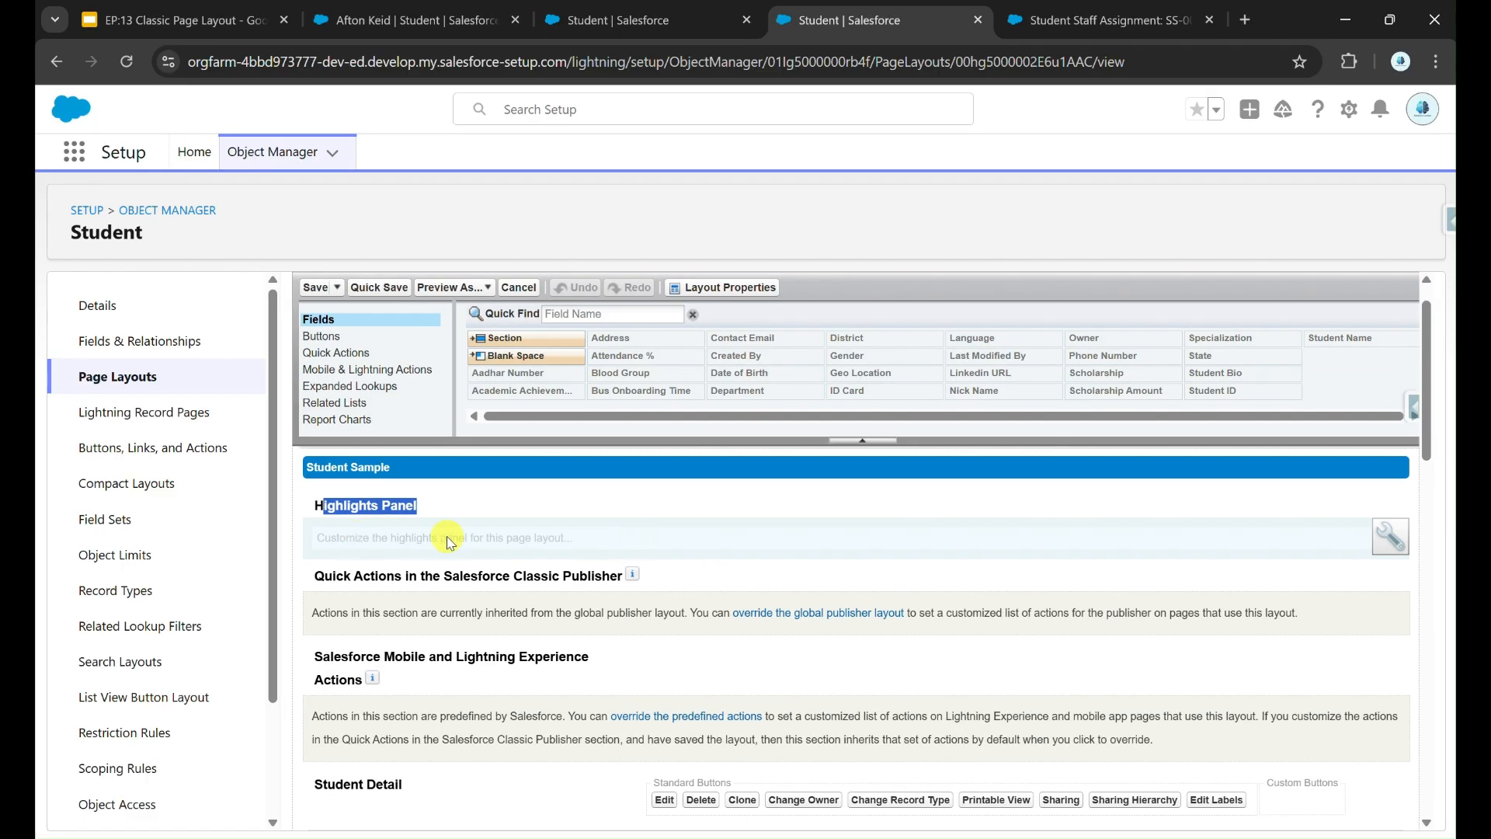
{"action": "scroll", "coordinate": [427, 544], "scroll_direction": "down", "scroll_amount": 1}
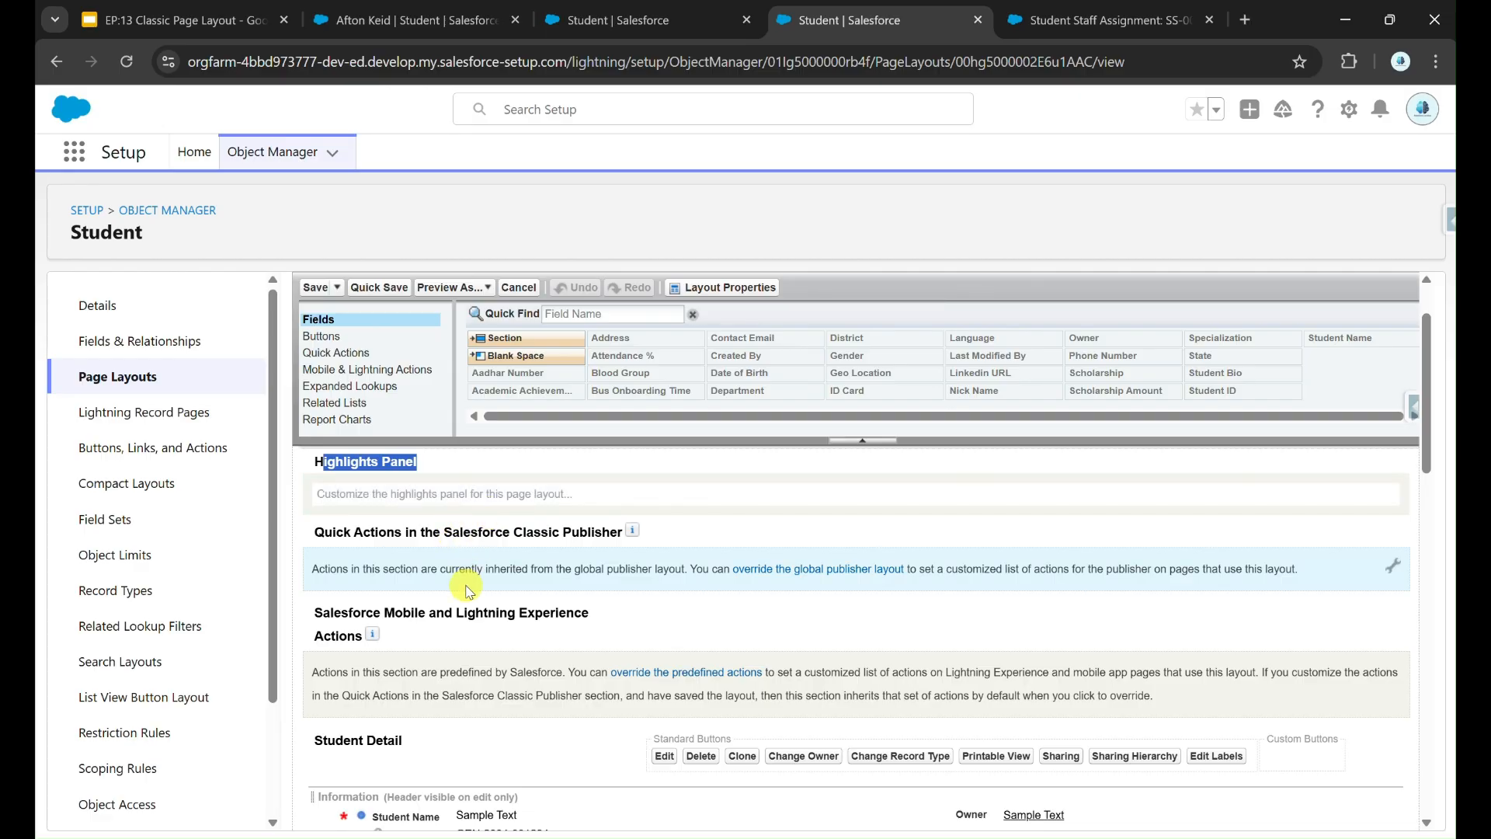
{"action": "scroll", "coordinate": [466, 582], "scroll_direction": "down", "scroll_amount": 1}
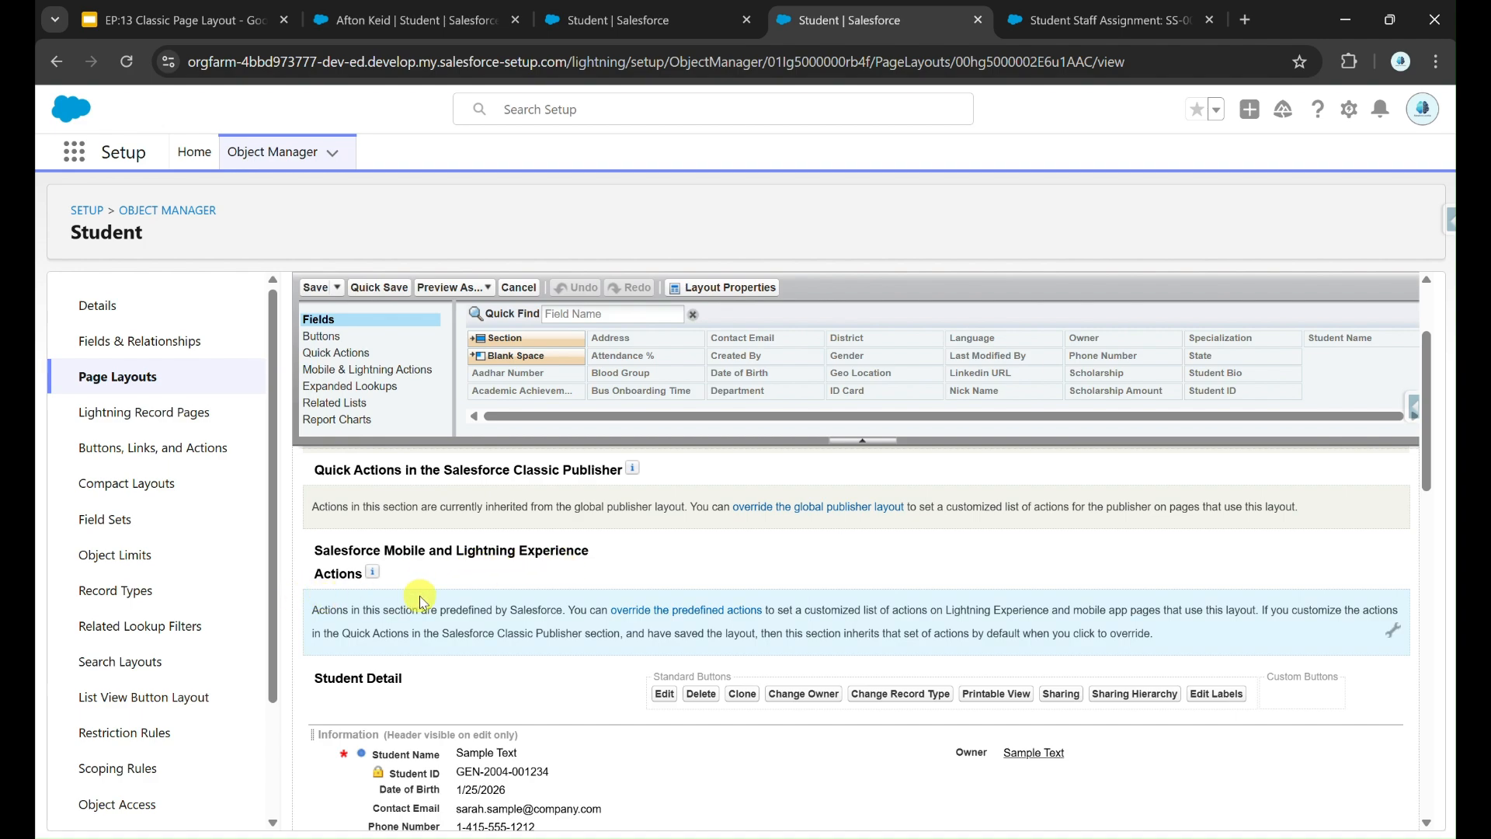
{"action": "left_click", "coordinate": [682, 613]}
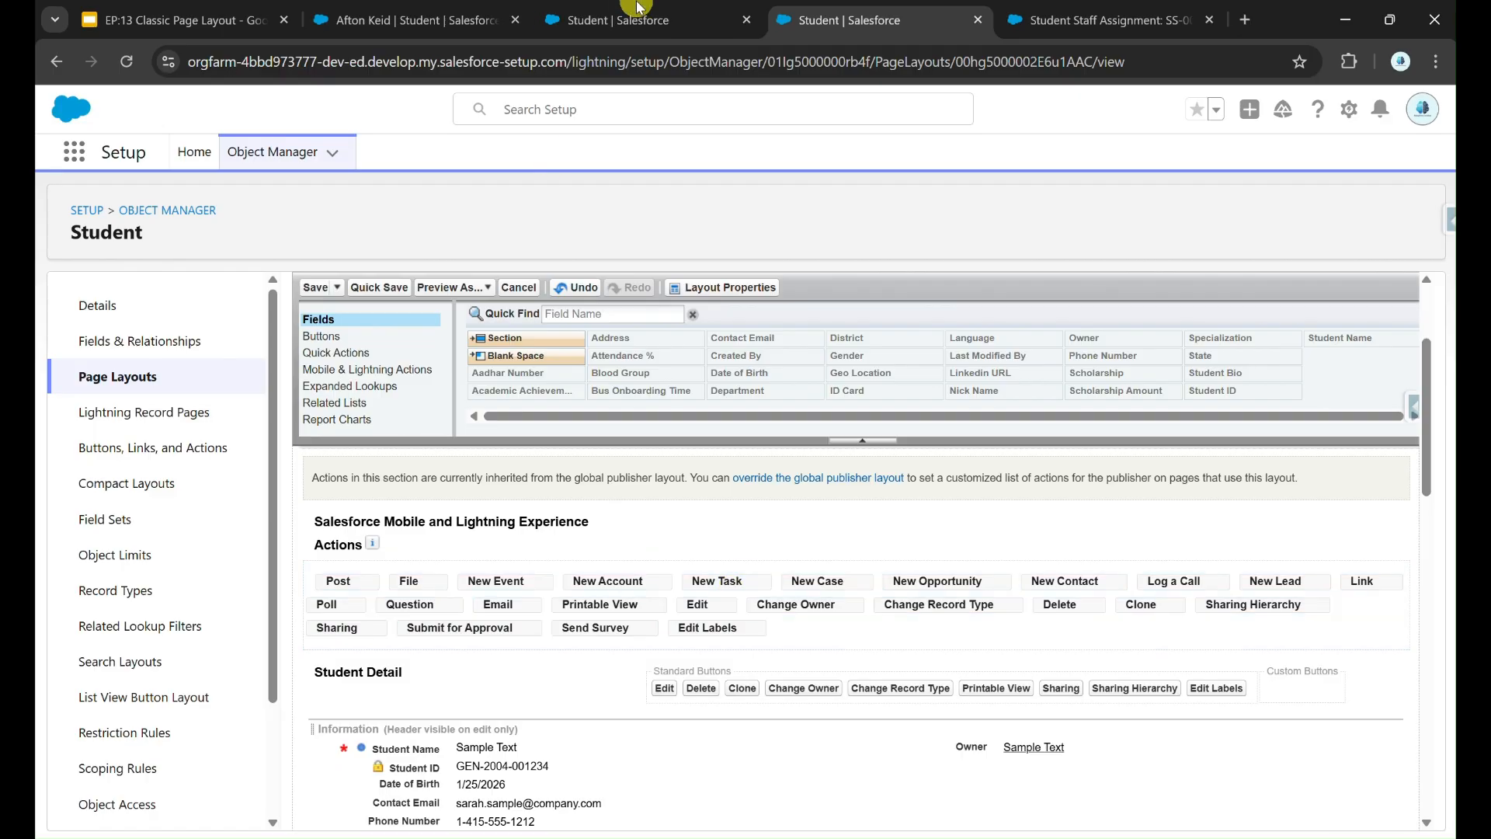
{"action": "left_click", "coordinate": [594, 19]}
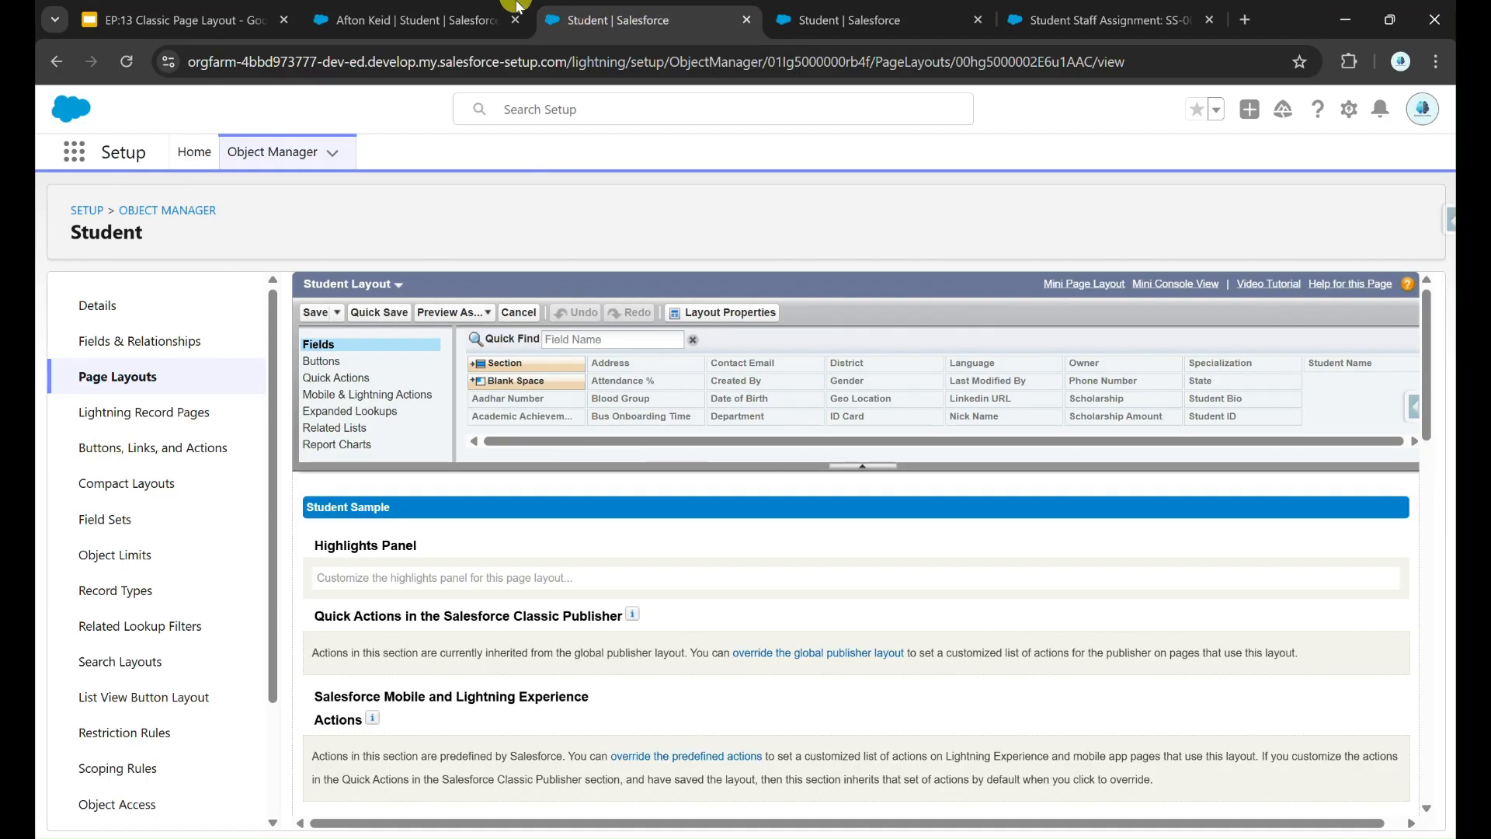
{"action": "left_click", "coordinate": [427, 17]}
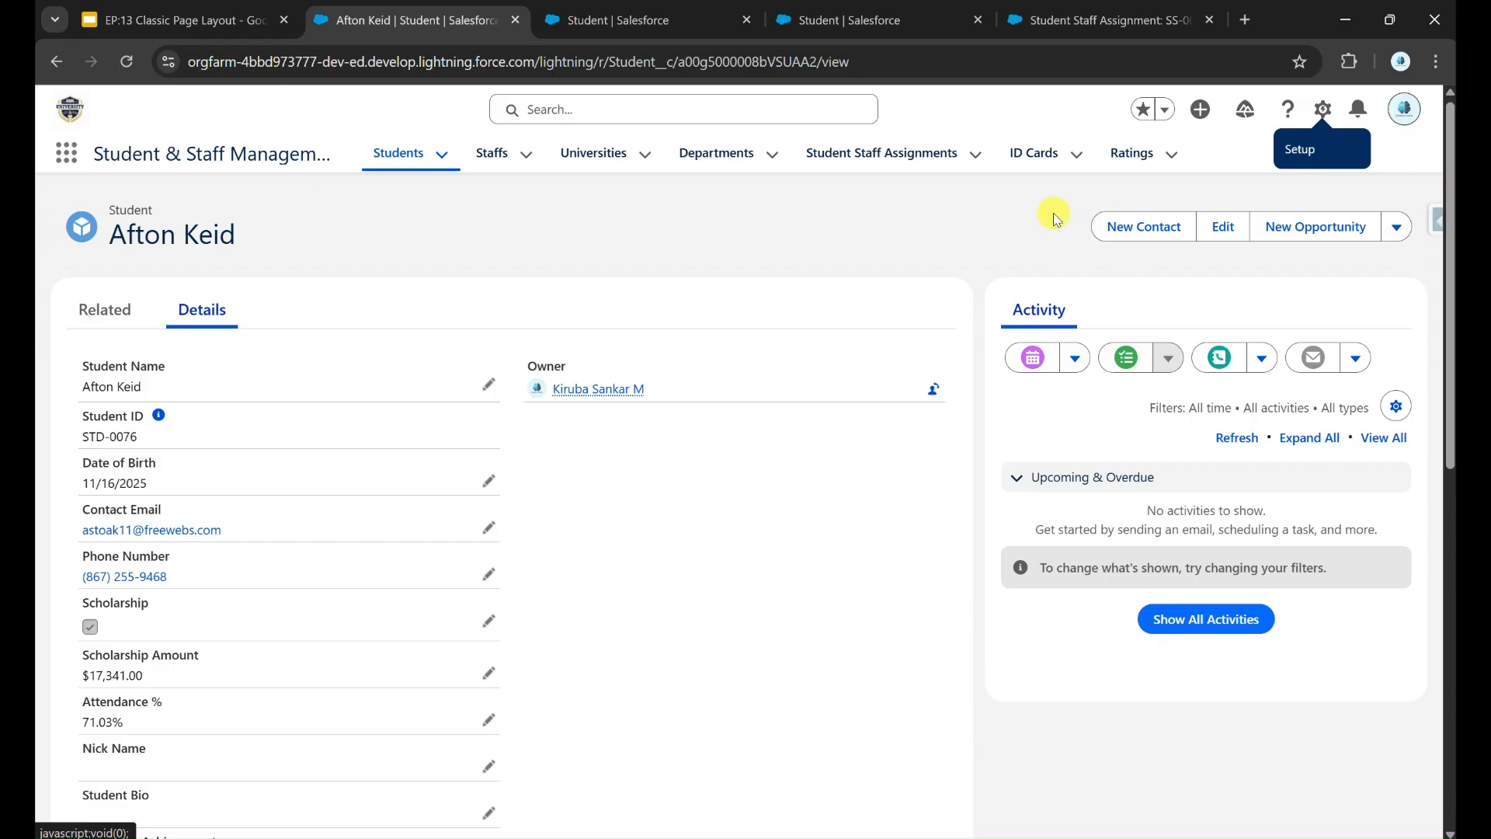
Step: Add the New Group action after Change Owner in the Student Layout's Mobile & Lightning actions, then check the record
{"action": "left_click", "coordinate": [946, 23]}
{"action": "left_click", "coordinate": [389, 377]}
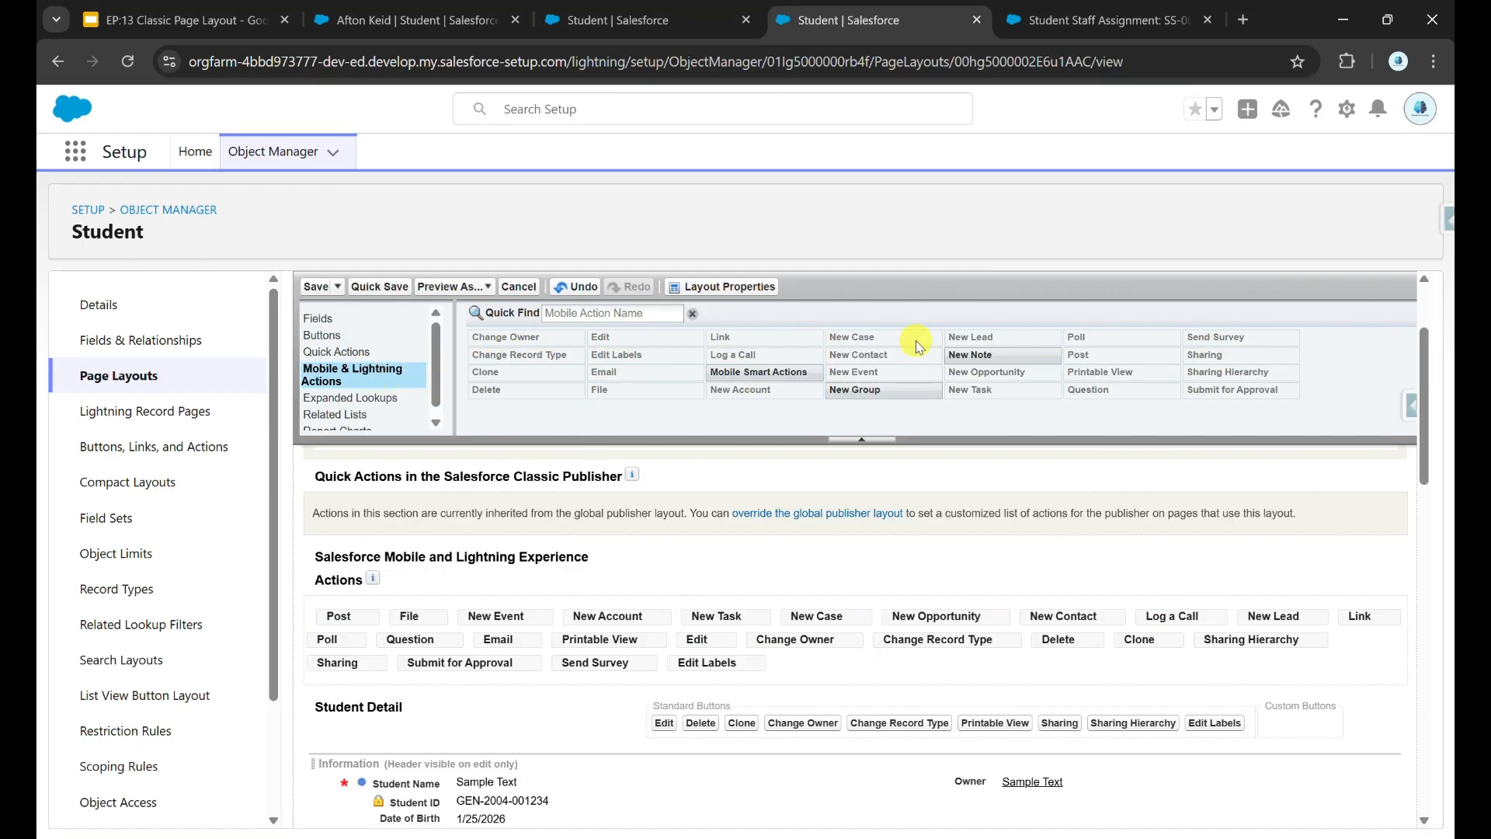
{"action": "left_click_drag", "start_coordinate": [868, 388], "coordinate": [701, 626]}
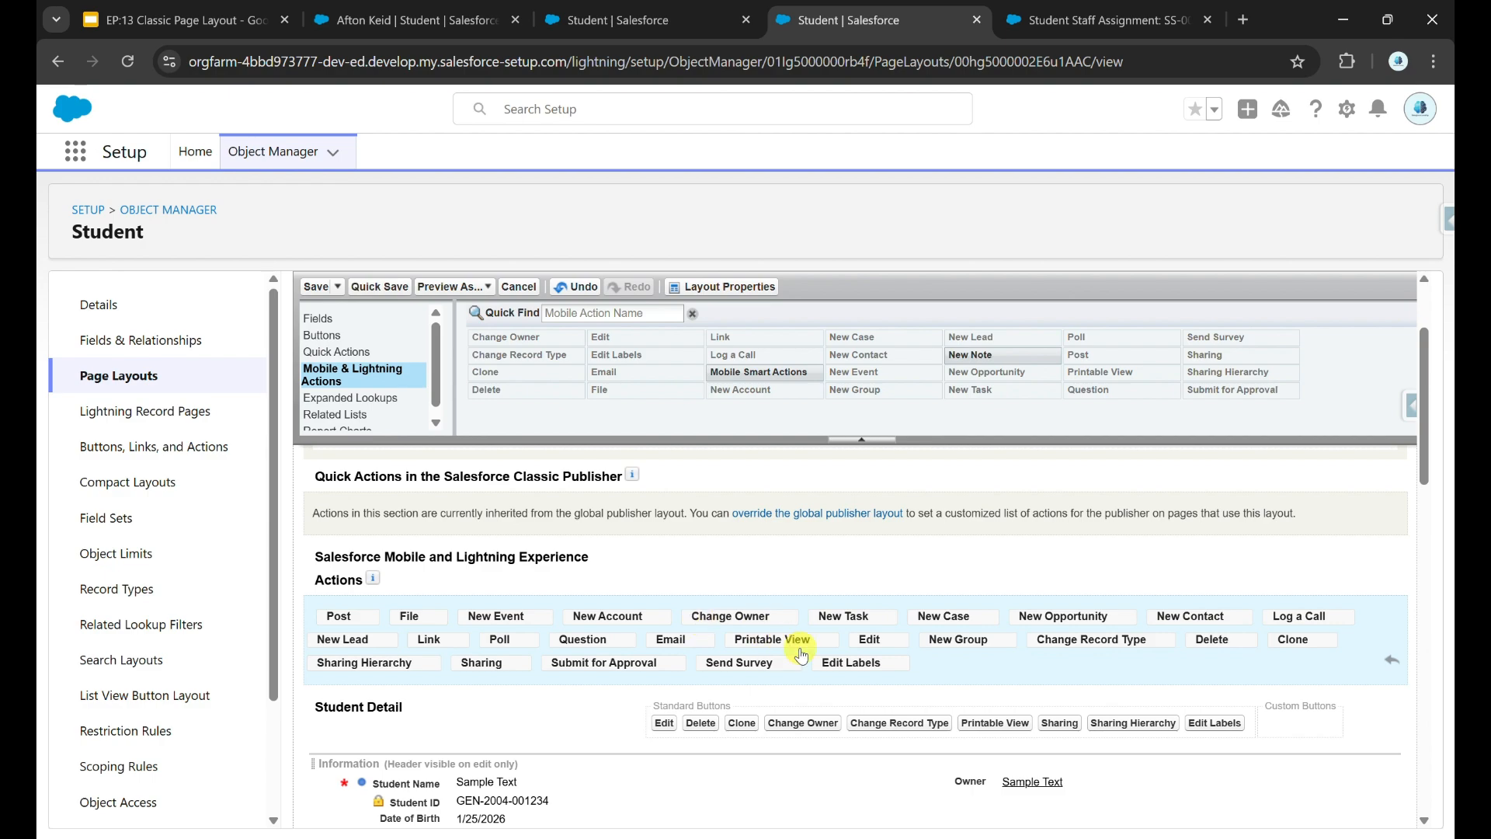
{"action": "scroll", "coordinate": [800, 657], "scroll_direction": "down", "scroll_amount": 4}
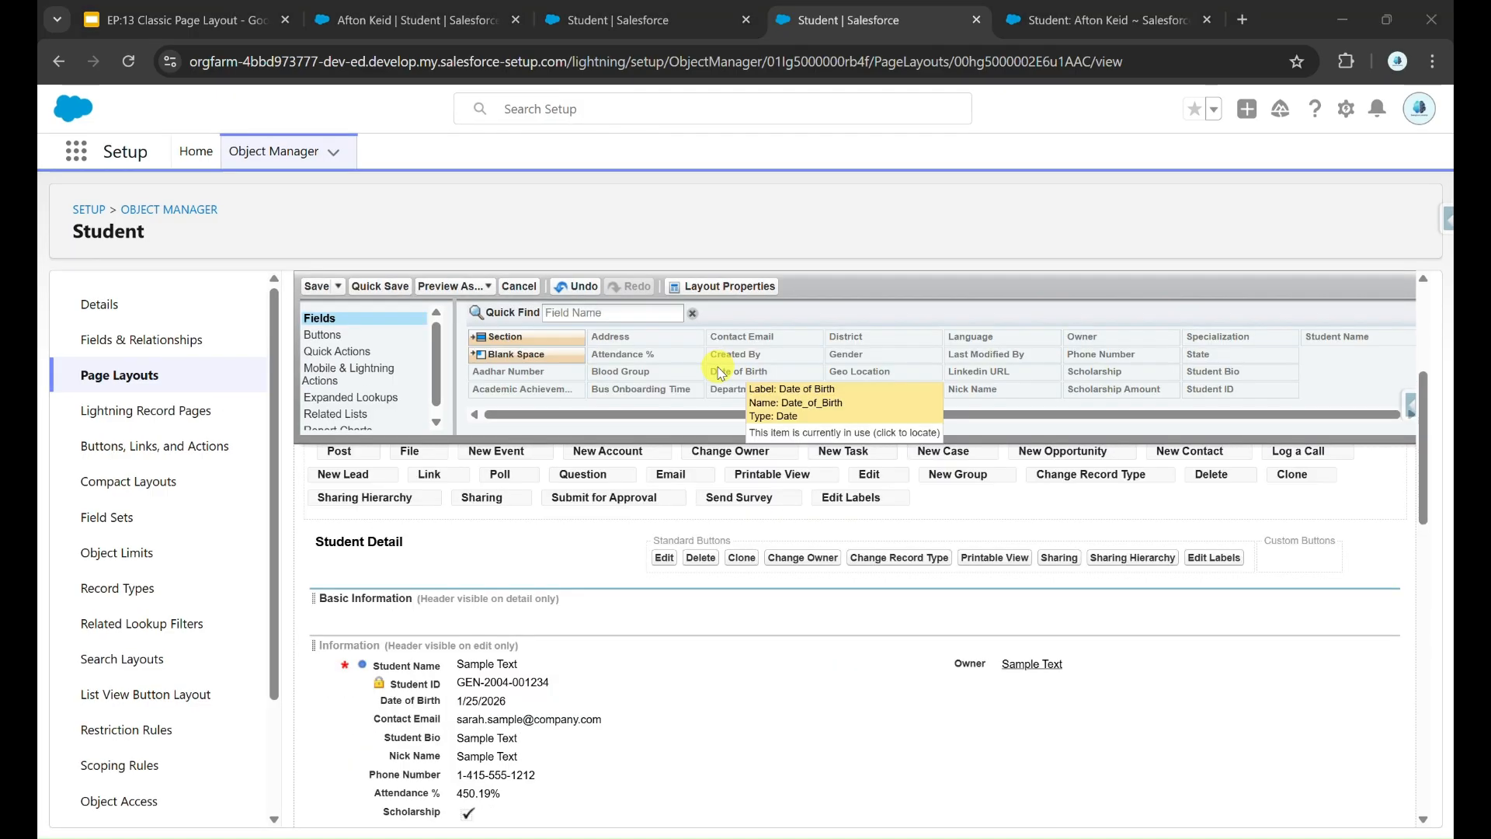
{"action": "scroll", "coordinate": [751, 697], "scroll_direction": "down", "scroll_amount": 3}
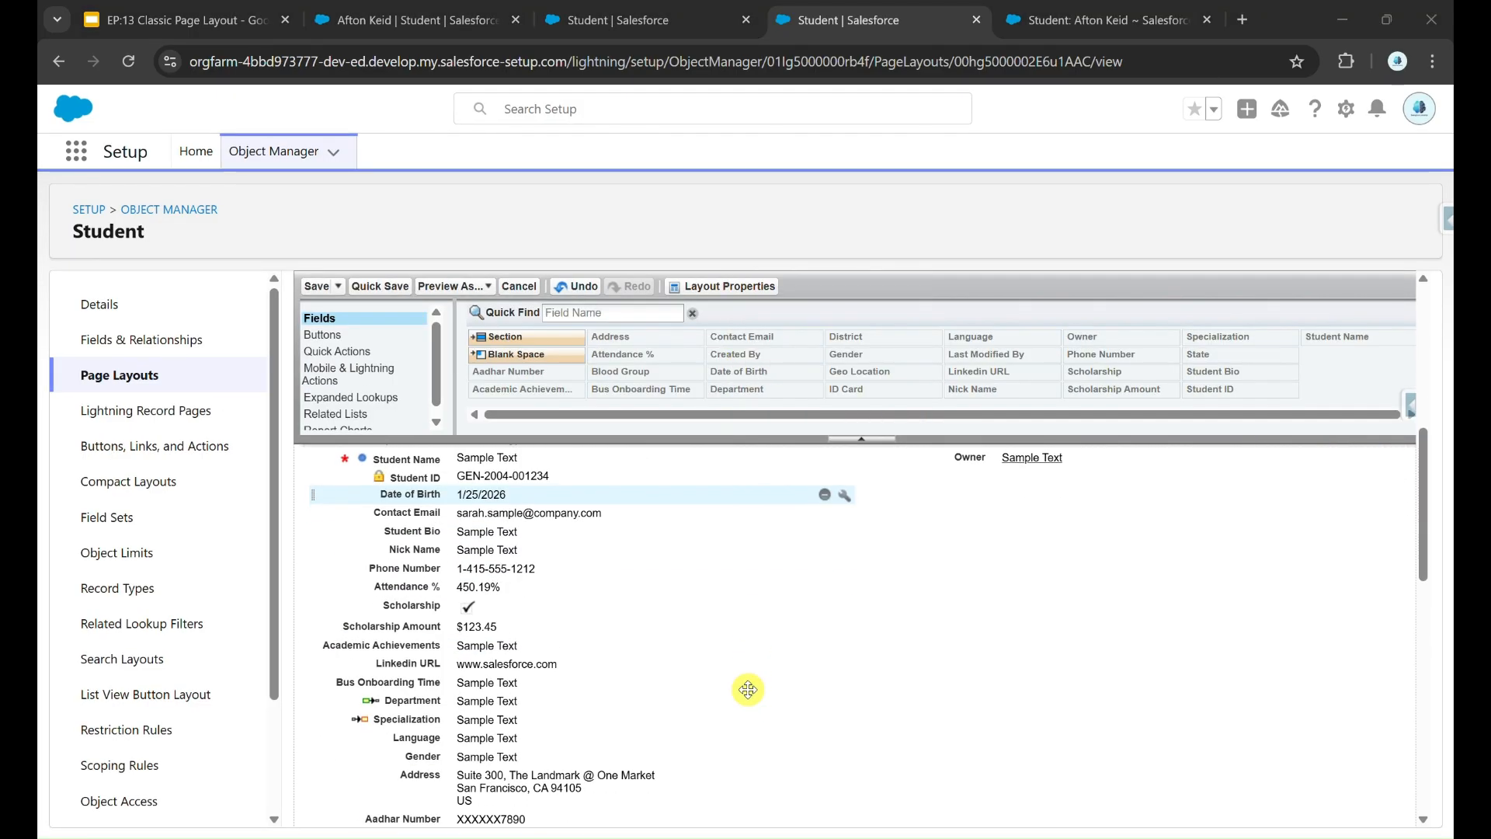
{"action": "scroll", "coordinate": [663, 567], "scroll_direction": "up", "scroll_amount": 2}
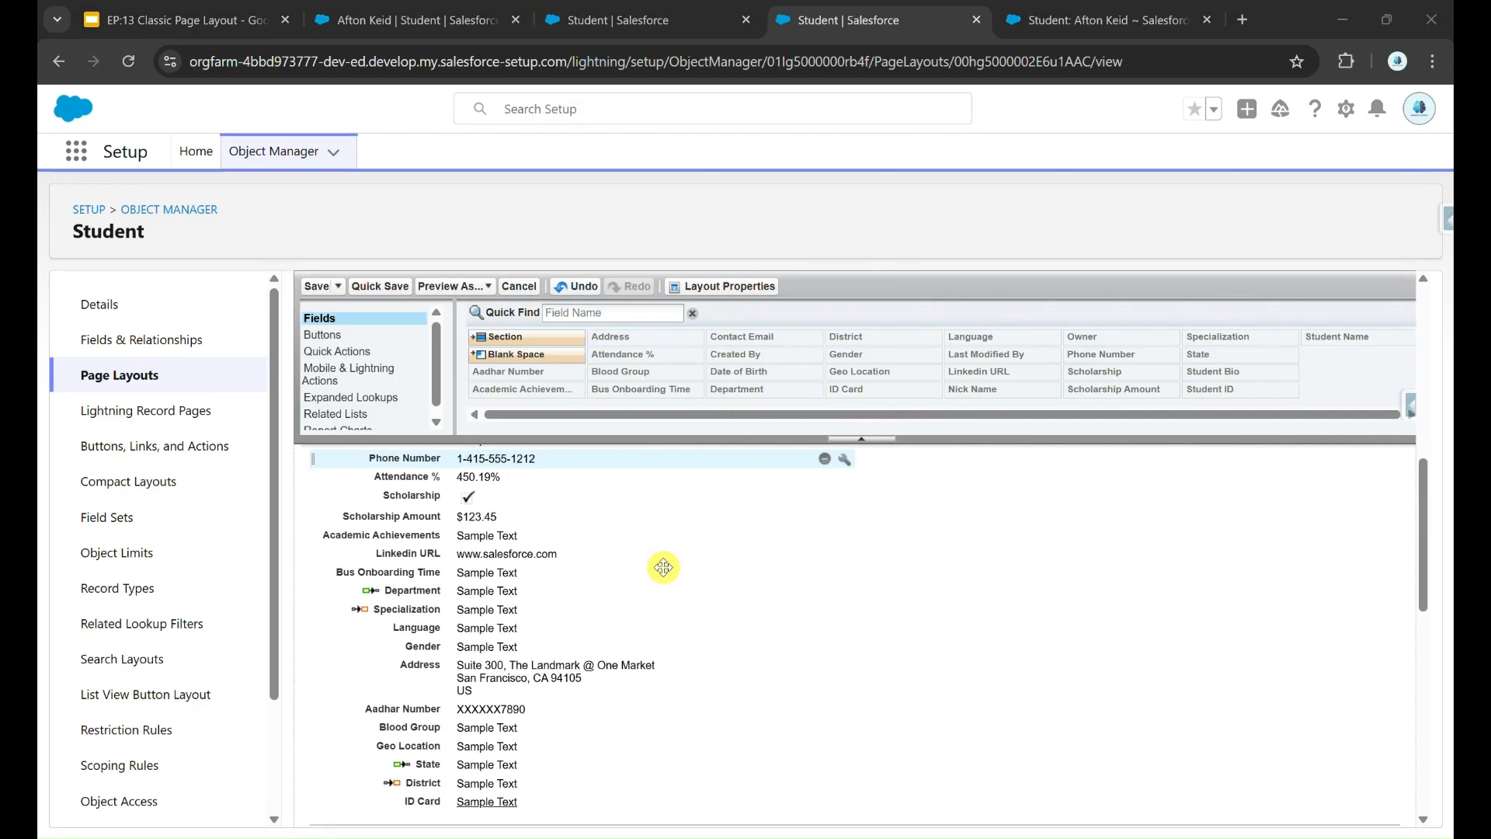
{"action": "scroll", "coordinate": [663, 566], "scroll_direction": "up", "scroll_amount": 1}
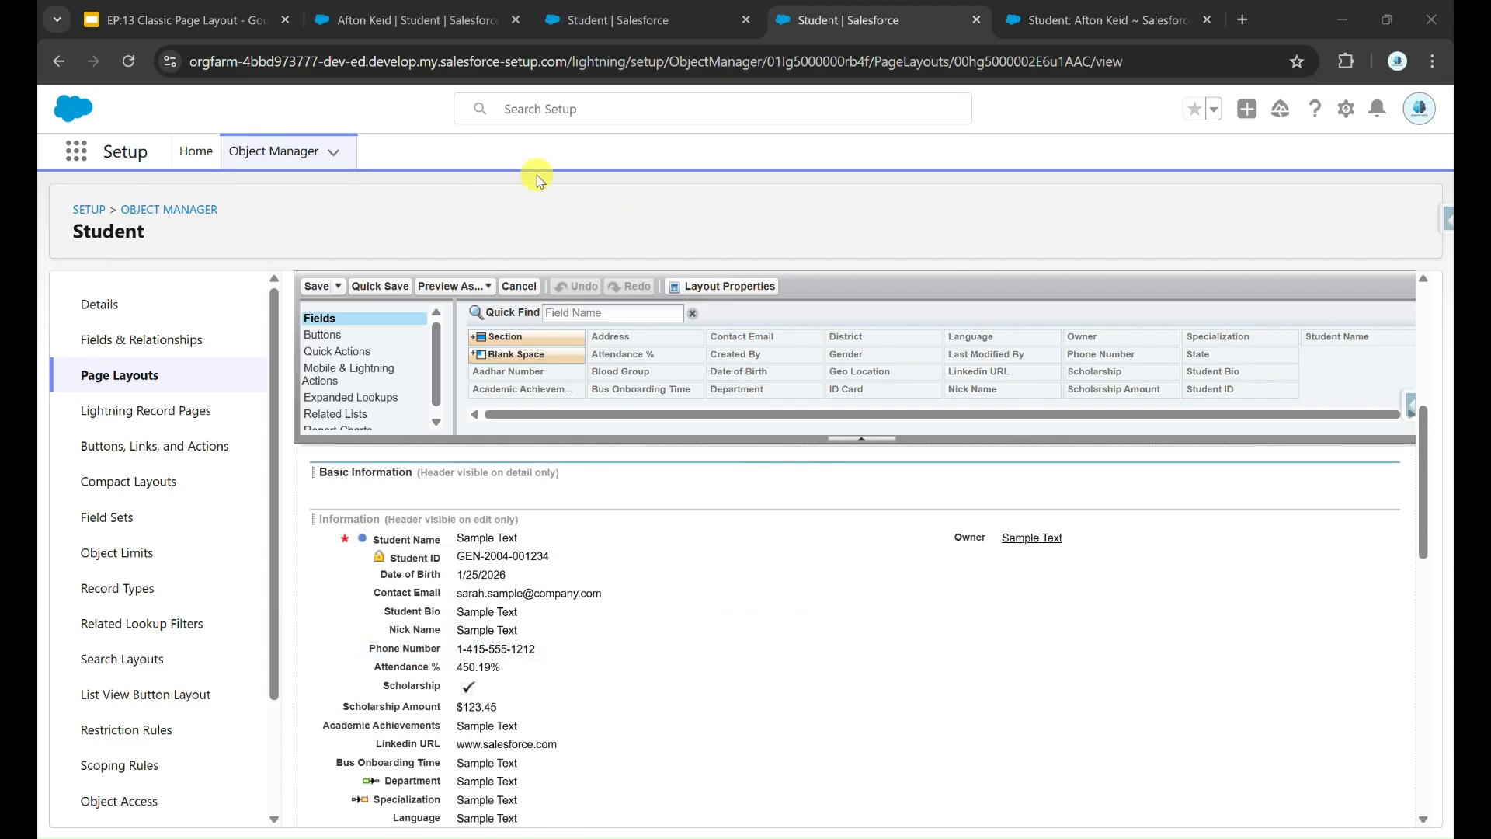
{"action": "left_click", "coordinate": [442, 36]}
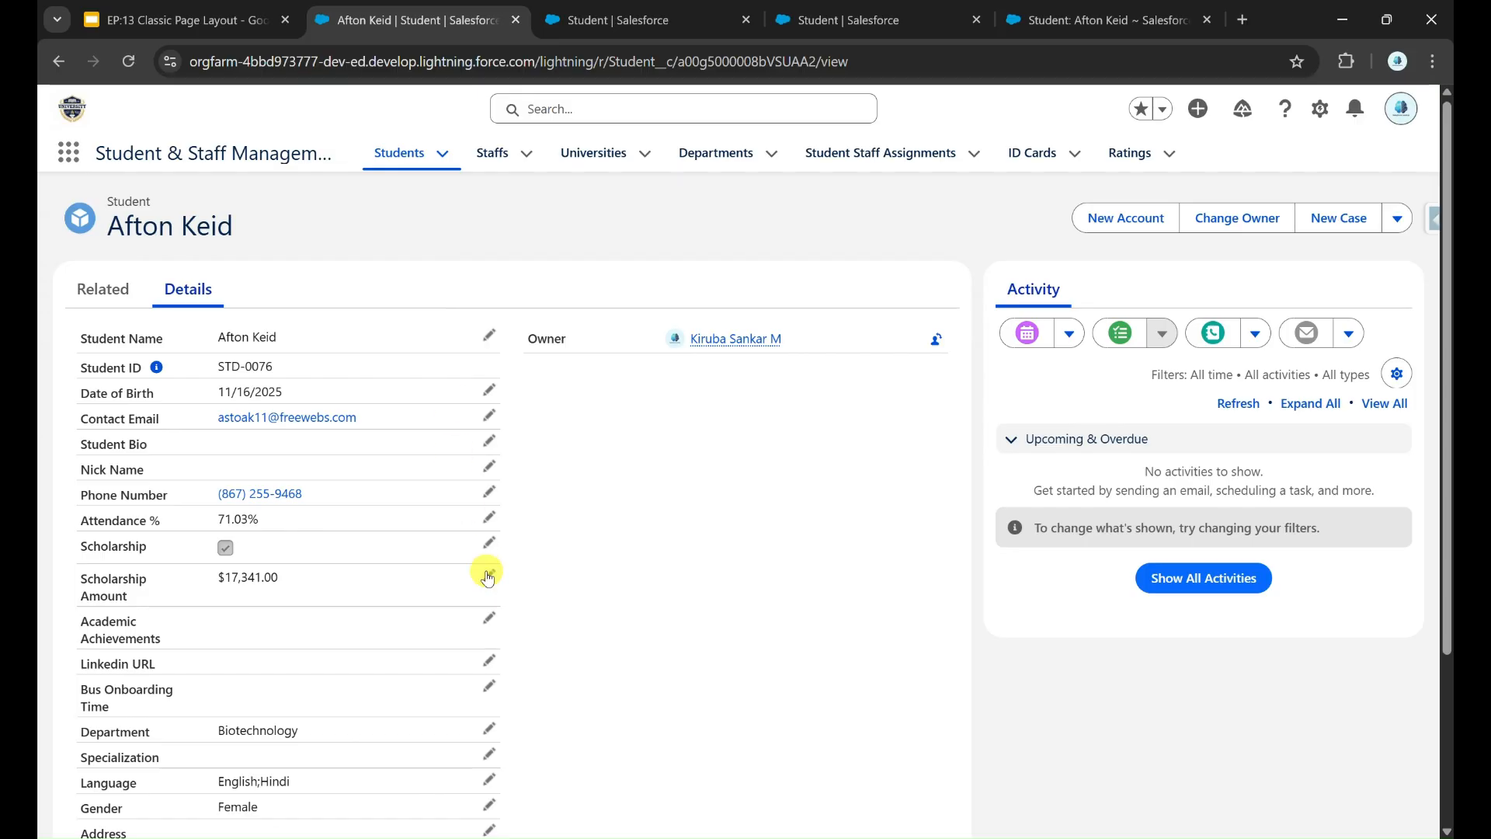
Step: Scroll the student record's Details, then return to the Student page layout editor
{"action": "scroll", "coordinate": [488, 579], "scroll_direction": "down", "scroll_amount": 2}
{"action": "scroll", "coordinate": [488, 579], "scroll_direction": "down", "scroll_amount": 1}
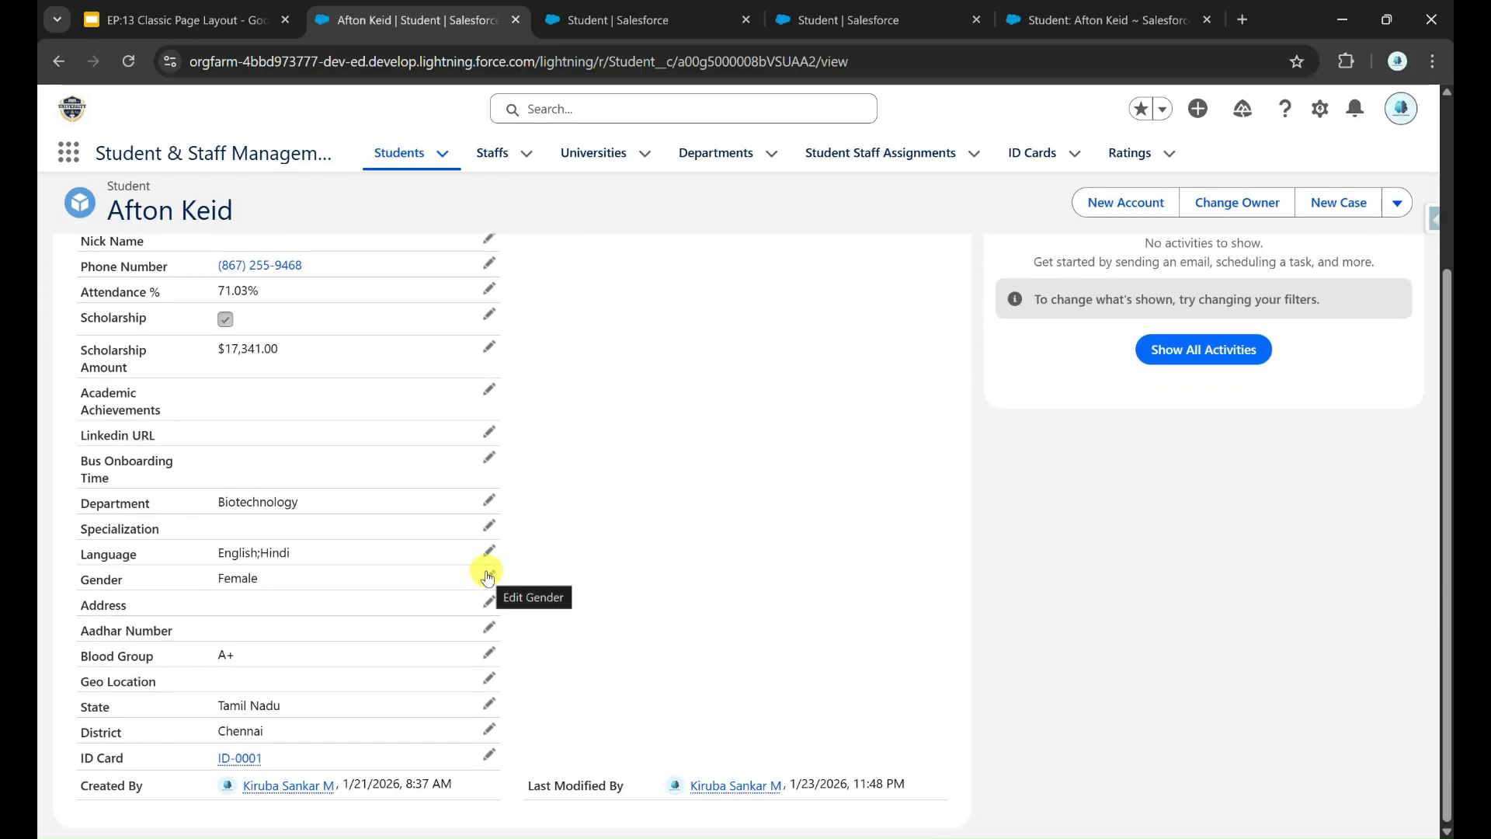
{"action": "scroll", "coordinate": [487, 578], "scroll_direction": "up", "scroll_amount": 3}
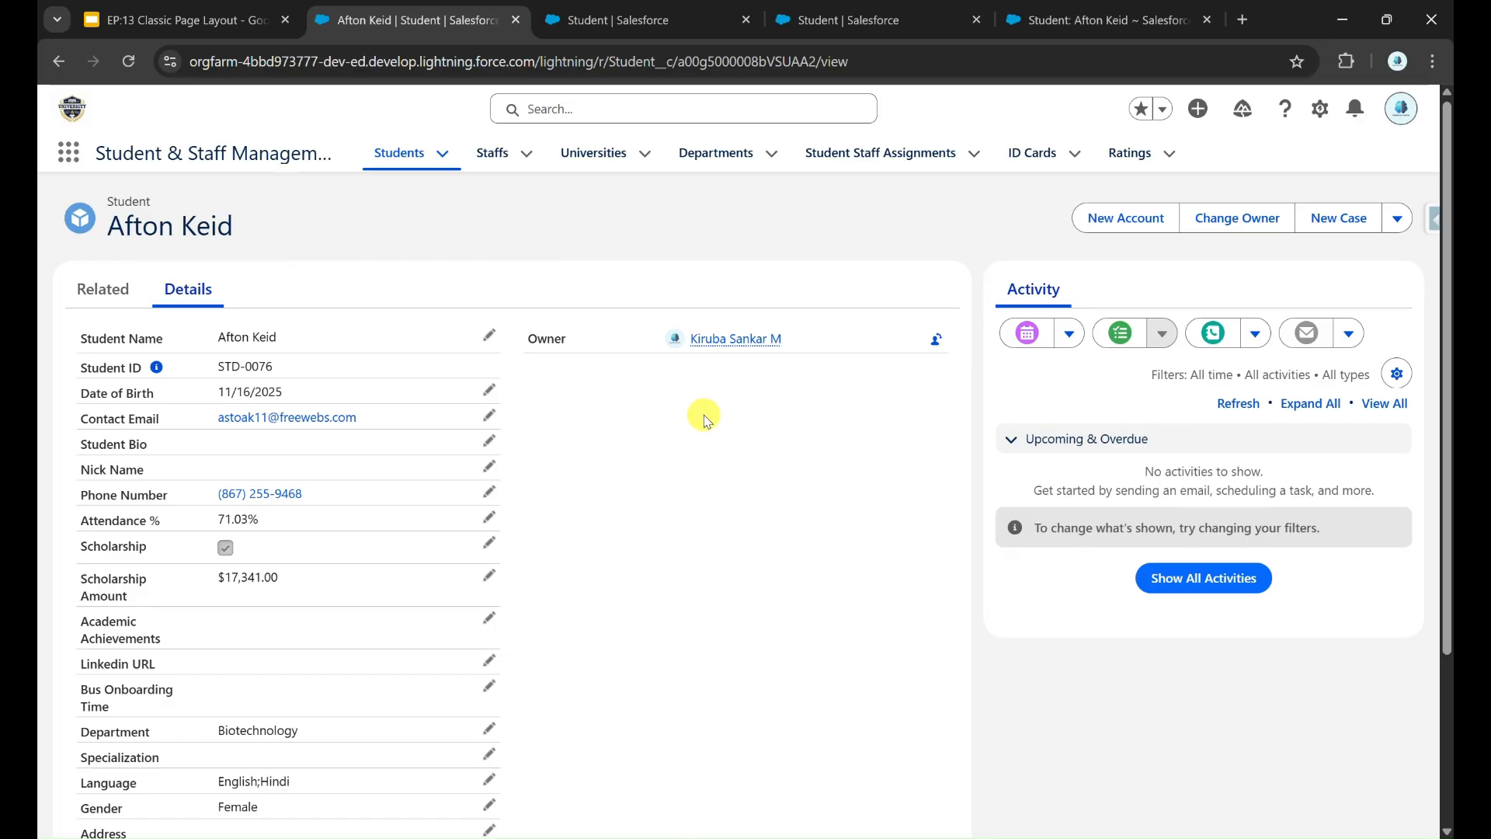
{"action": "left_click", "coordinate": [932, 19]}
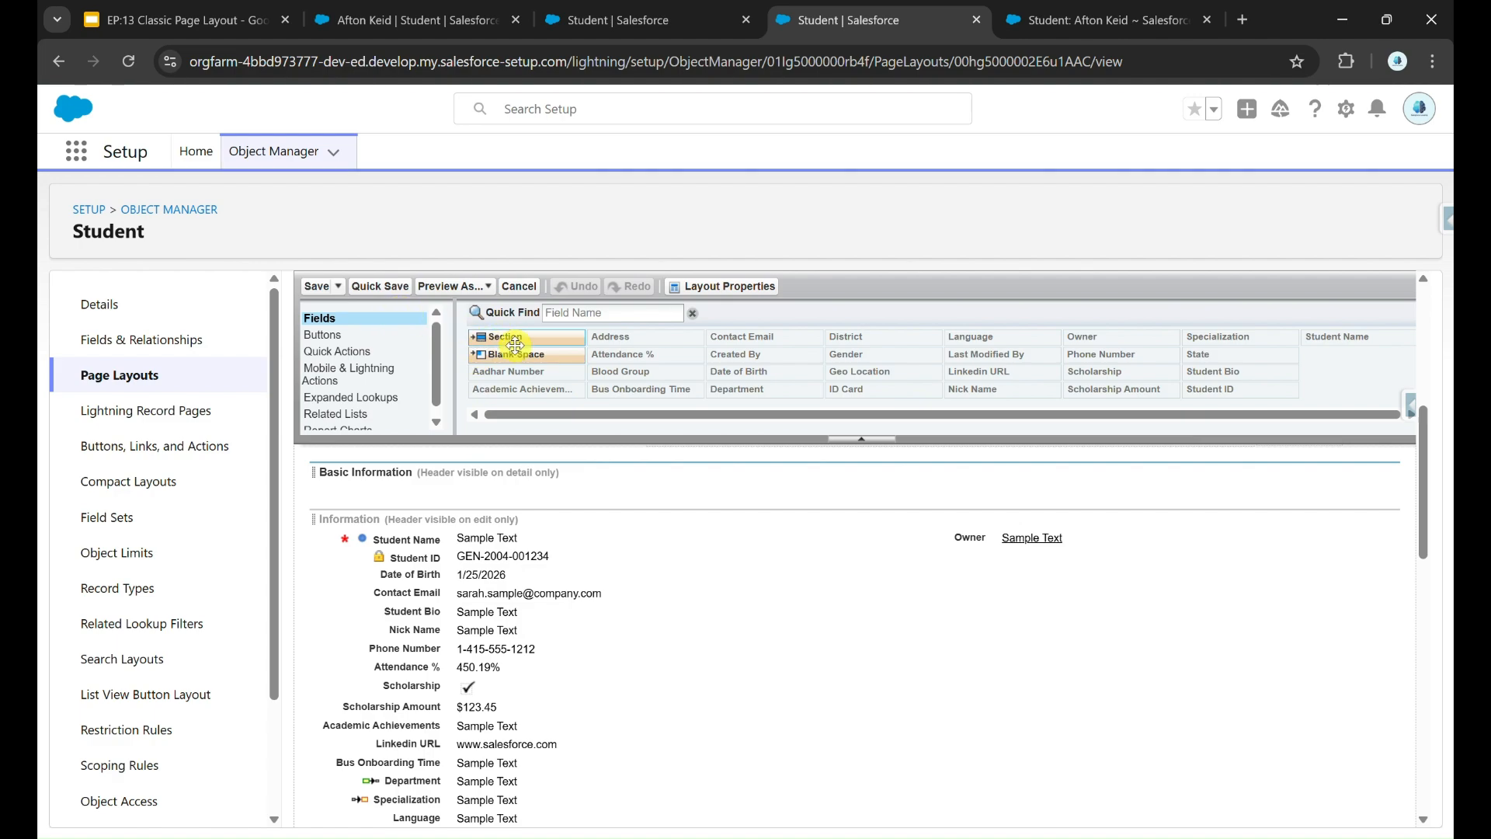
Step: Insert a new section named Basic Section and remove the Basic Information section
{"action": "left_click_drag", "start_coordinate": [526, 337], "coordinate": [517, 499]}
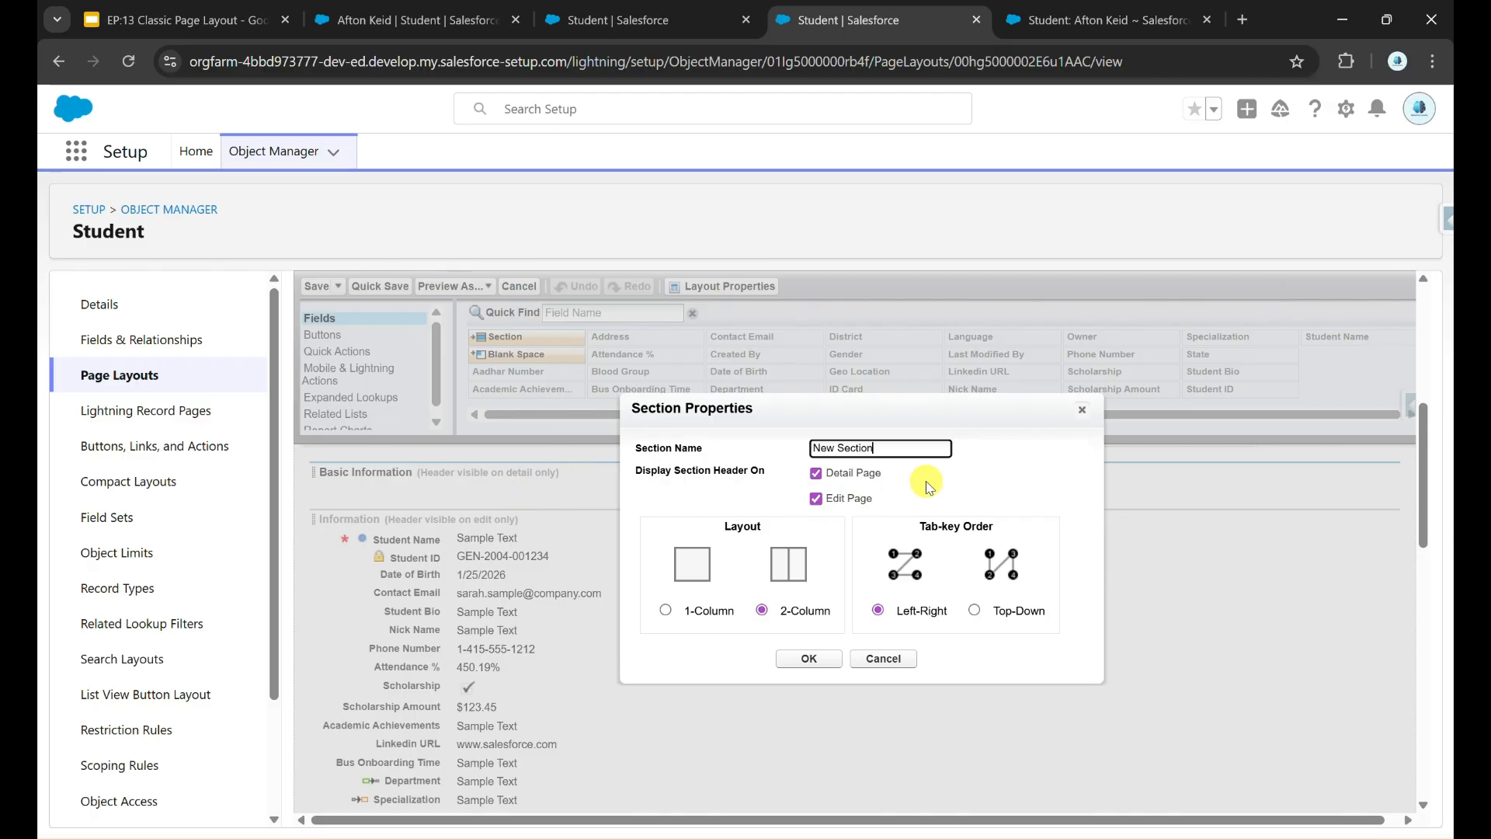
{"action": "type", "text": "Basic"}
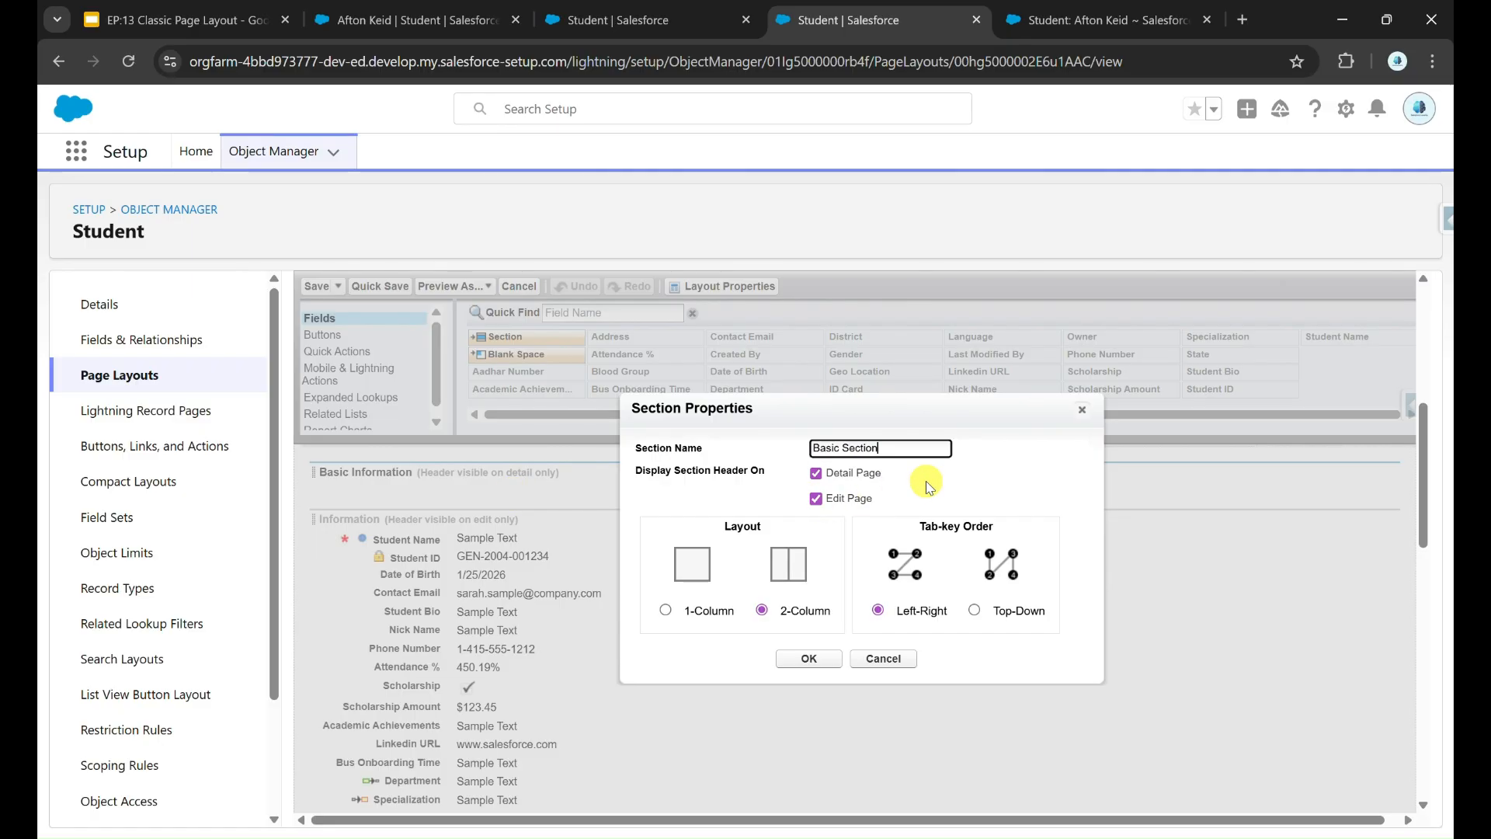
{"action": "left_click", "coordinate": [808, 658]}
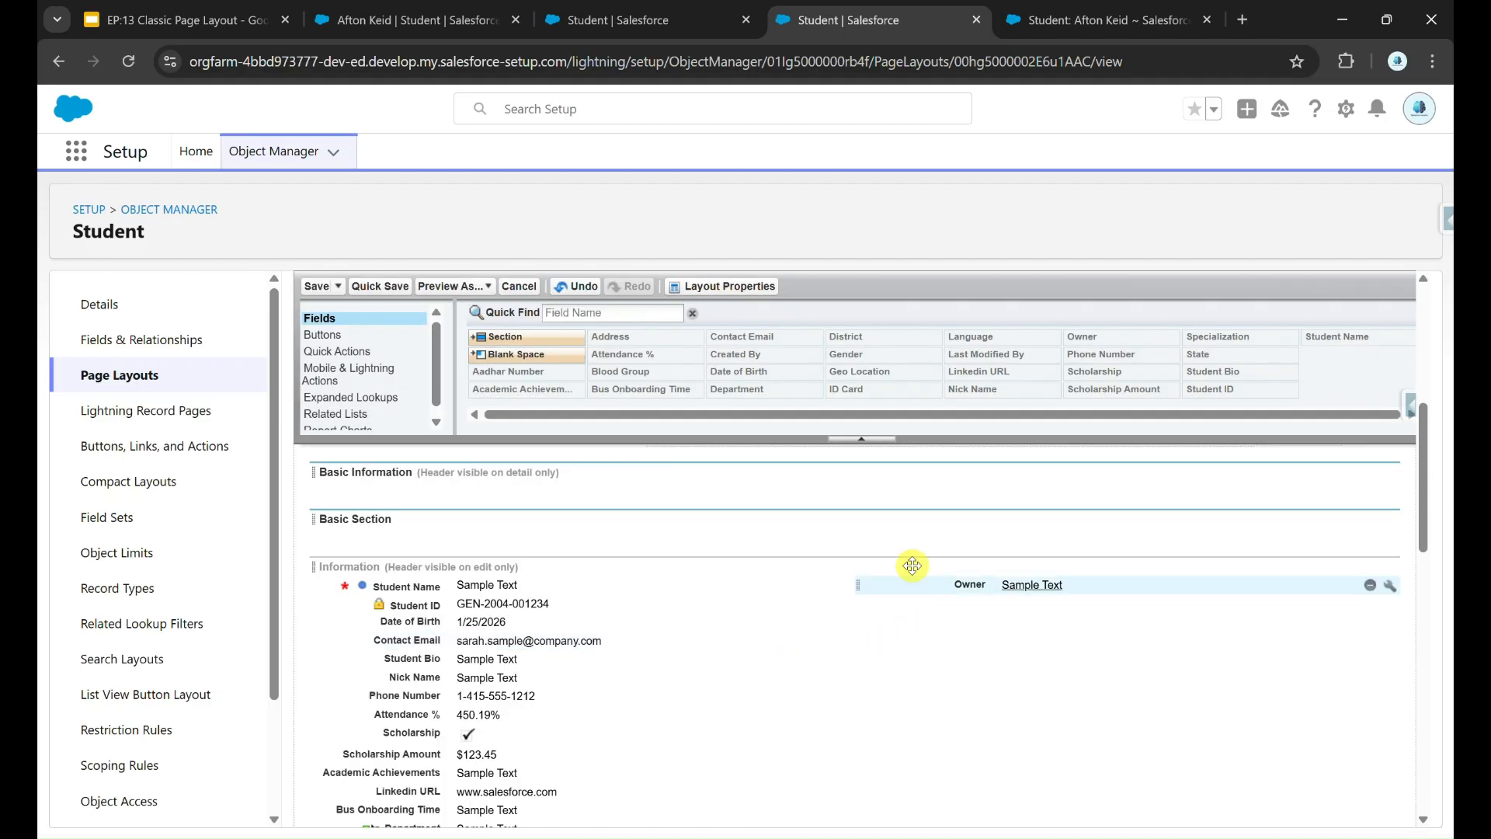
{"action": "mouse_move", "coordinate": [1289, 480]}
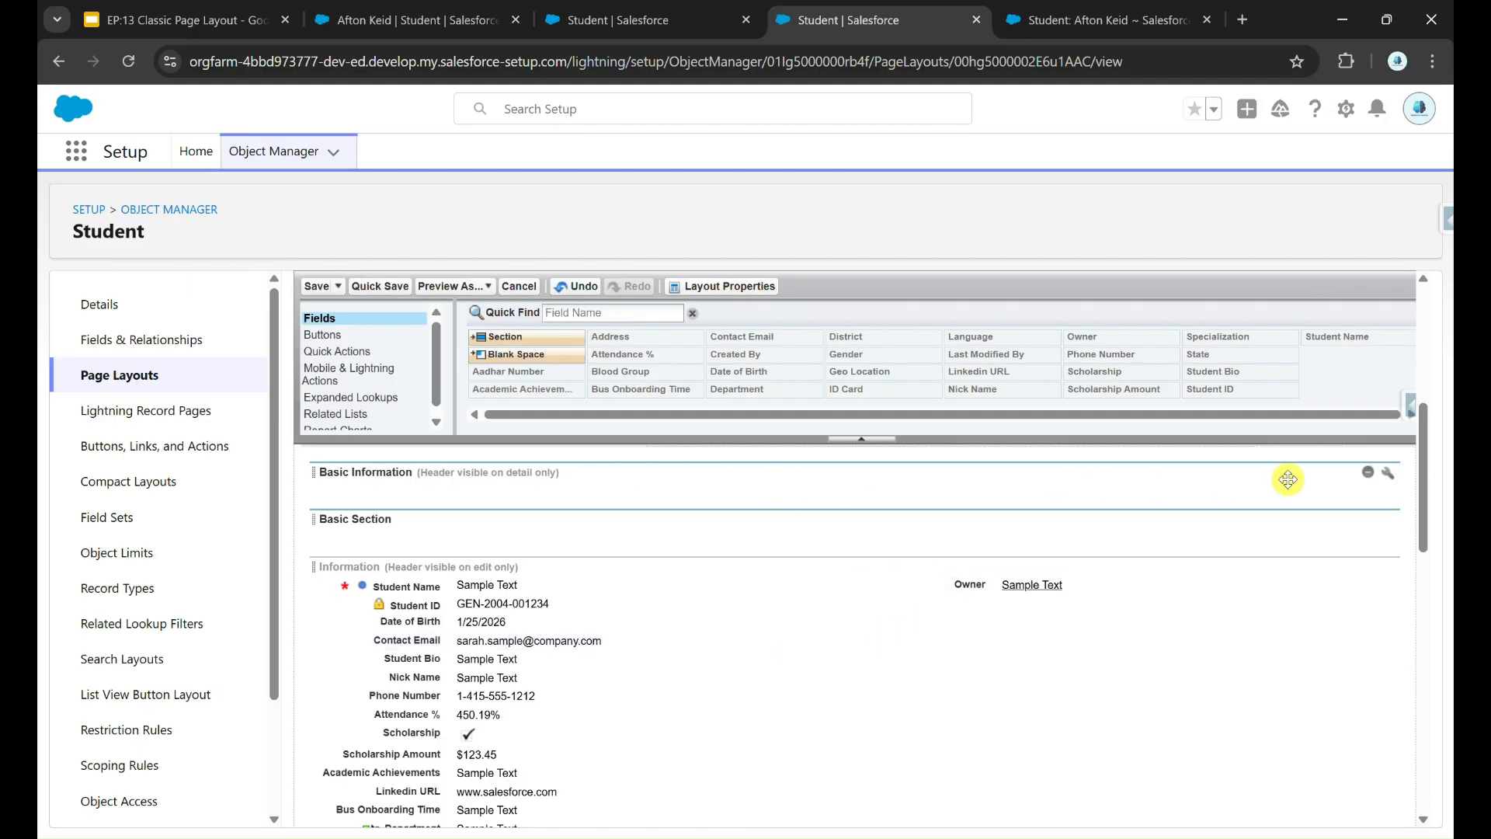
{"action": "left_click", "coordinate": [1367, 477]}
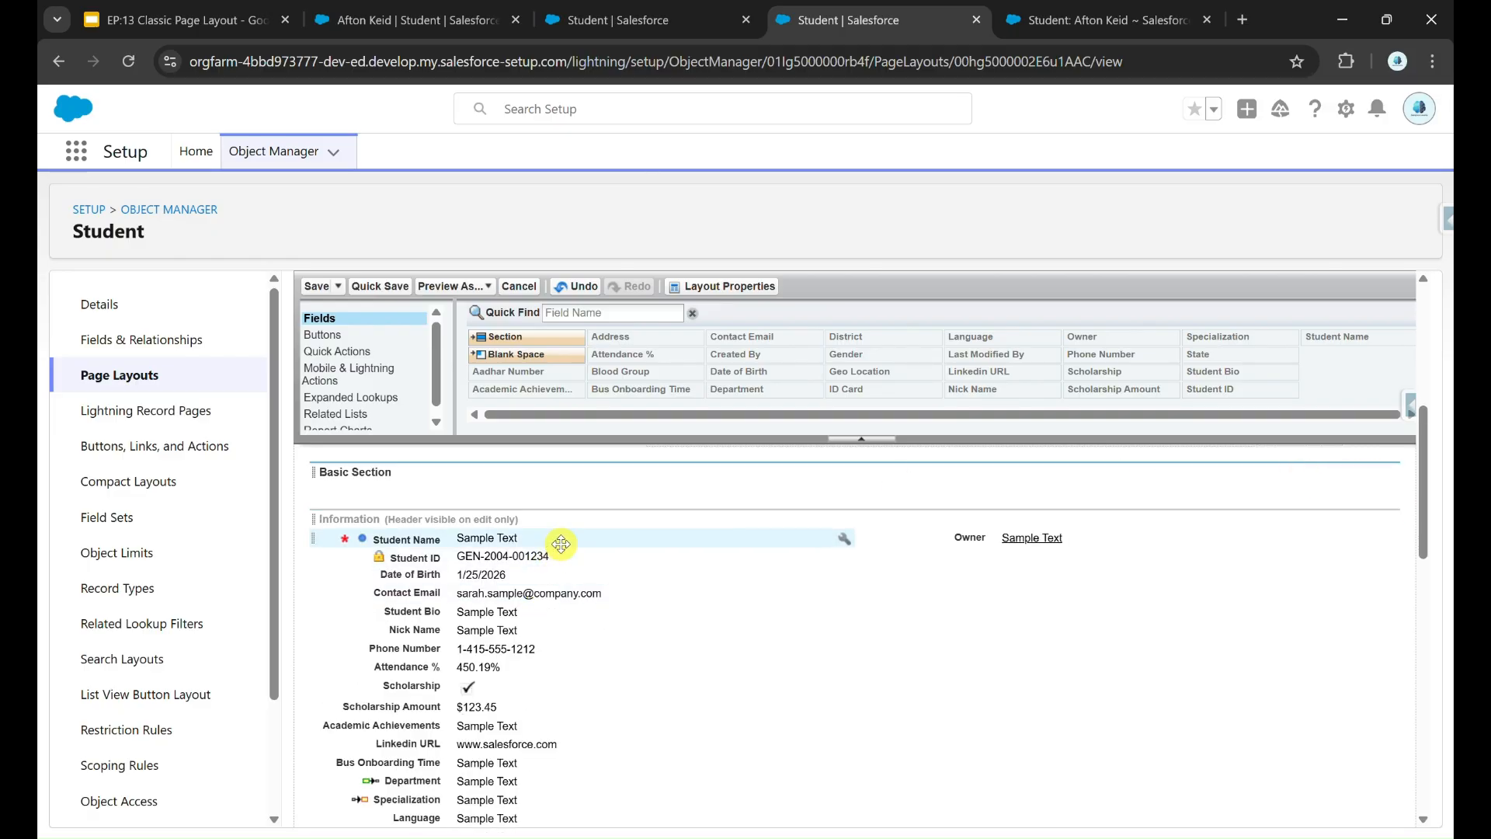
Step: Move Student Name, Student ID, identity, contact and bio fields into Basic Section
{"action": "left_click_drag", "start_coordinate": [559, 539], "coordinate": [963, 505]}
{"action": "left_click_drag", "start_coordinate": [536, 561], "coordinate": [535, 502]}
{"action": "left_click_drag", "start_coordinate": [501, 577], "coordinate": [963, 502]}
{"action": "scroll", "coordinate": [543, 543], "scroll_direction": "down", "scroll_amount": 1}
{"action": "left_click_drag", "start_coordinate": [543, 540], "coordinate": [963, 506]}
{"action": "scroll", "coordinate": [622, 544], "scroll_direction": "up", "scroll_amount": 1}
Step: Add an Academic Information section with scholarship, Department and Specialization fields; move Language, Gender, Aadhar Number, Blood Group and ID Card into Basic Section
{"action": "left_click_drag", "start_coordinate": [520, 337], "coordinate": [507, 618]}
{"action": "type", "text": "Academic Information"}
{"action": "left_click", "coordinate": [809, 670]}
{"action": "left_click_drag", "start_coordinate": [506, 669], "coordinate": [955, 587]}
{"action": "left_click_drag", "start_coordinate": [512, 673], "coordinate": [528, 549]}
{"action": "left_click_drag", "start_coordinate": [536, 713], "coordinate": [955, 519]}
{"action": "left_click_drag", "start_coordinate": [559, 722], "coordinate": [955, 536]}
{"action": "left_click_drag", "start_coordinate": [590, 798], "coordinate": [559, 536]}
Step: Add an Address section holding the address and location fields, keeping Created By in place
{"action": "left_click_drag", "start_coordinate": [520, 337], "coordinate": [528, 652]}
{"action": "left_click_drag", "start_coordinate": [486, 684], "coordinate": [559, 646]}
{"action": "left_click_drag", "start_coordinate": [486, 721], "coordinate": [1002, 631]}
{"action": "left_click_drag", "start_coordinate": [497, 722], "coordinate": [699, 772]}
{"action": "scroll", "coordinate": [932, 699], "scroll_direction": "down", "scroll_amount": 4}
{"action": "scroll", "coordinate": [1390, 738], "scroll_direction": "up", "scroll_amount": 2}
Step: Delete the leftover Information section and save the Student Layout, then reopen it and Quick Save
{"action": "left_click", "coordinate": [1368, 539]}
{"action": "left_click", "coordinate": [845, 379]}
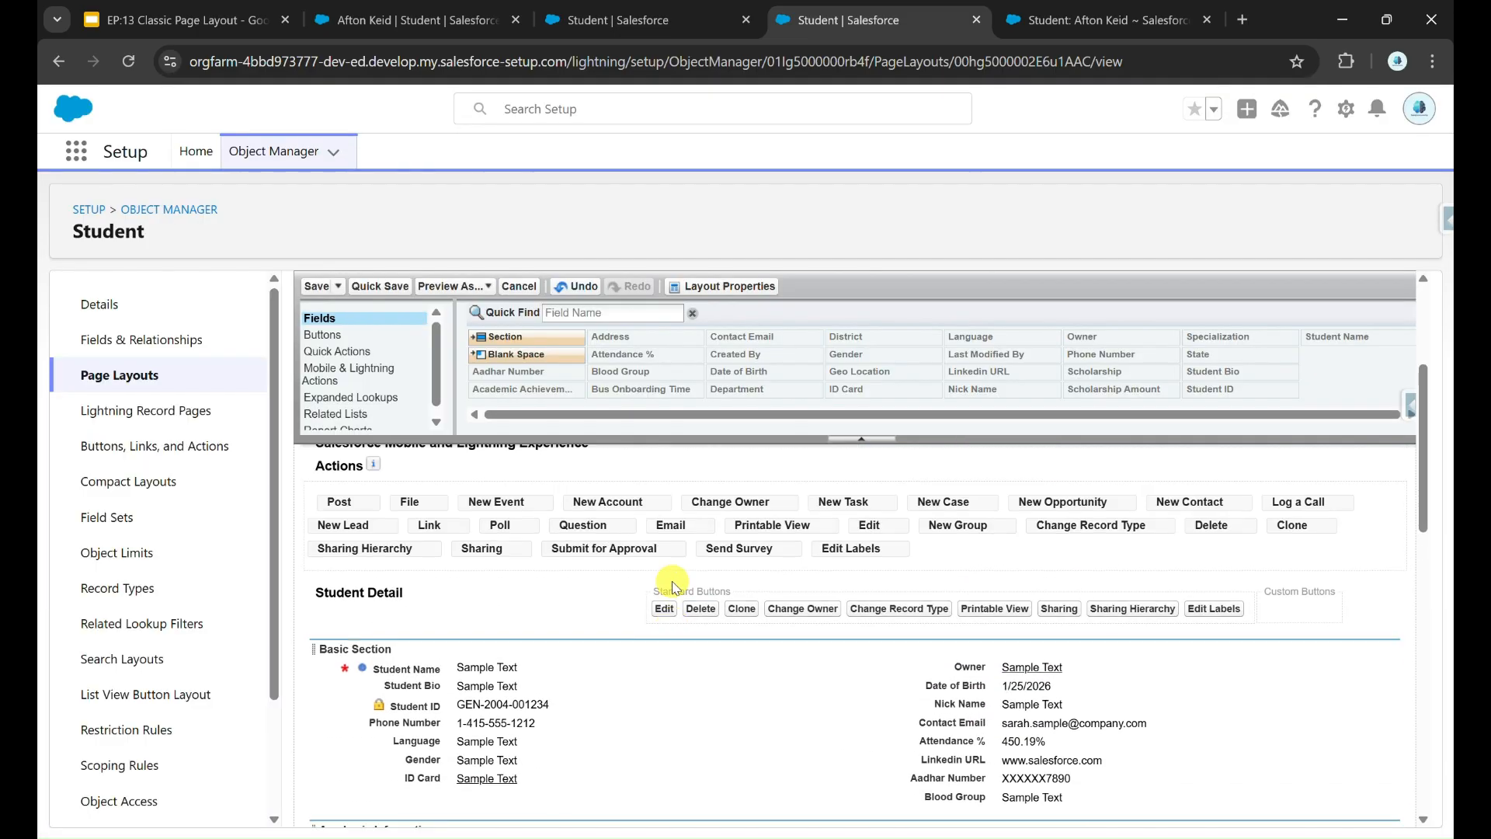
{"action": "scroll", "coordinate": [669, 544], "scroll_direction": "down", "scroll_amount": 3}
{"action": "scroll", "coordinate": [645, 683], "scroll_direction": "down", "scroll_amount": 1}
{"action": "scroll", "coordinate": [631, 734], "scroll_direction": "down", "scroll_amount": 1}
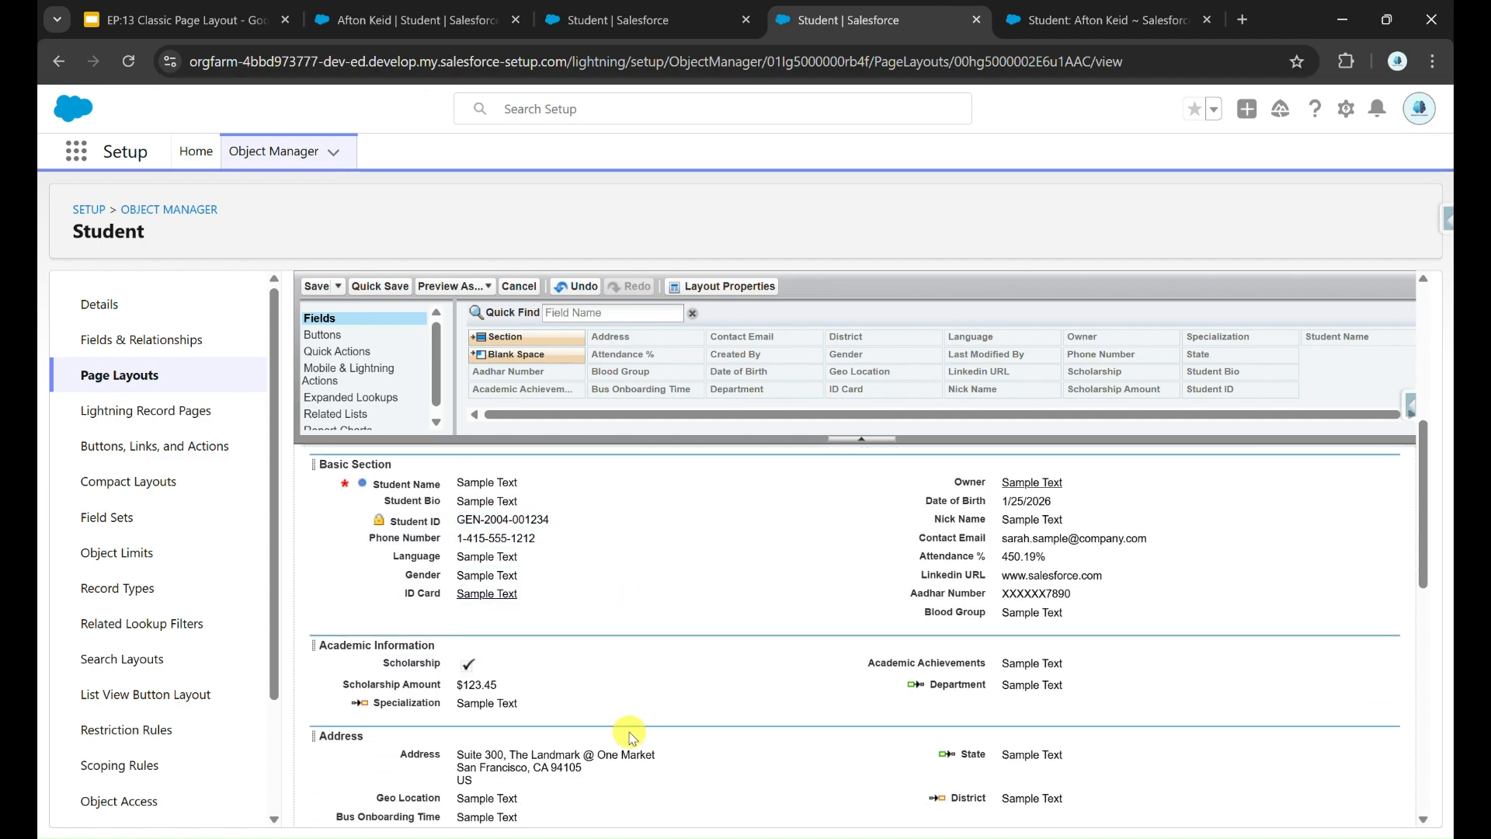
{"action": "left_click", "coordinate": [323, 289]}
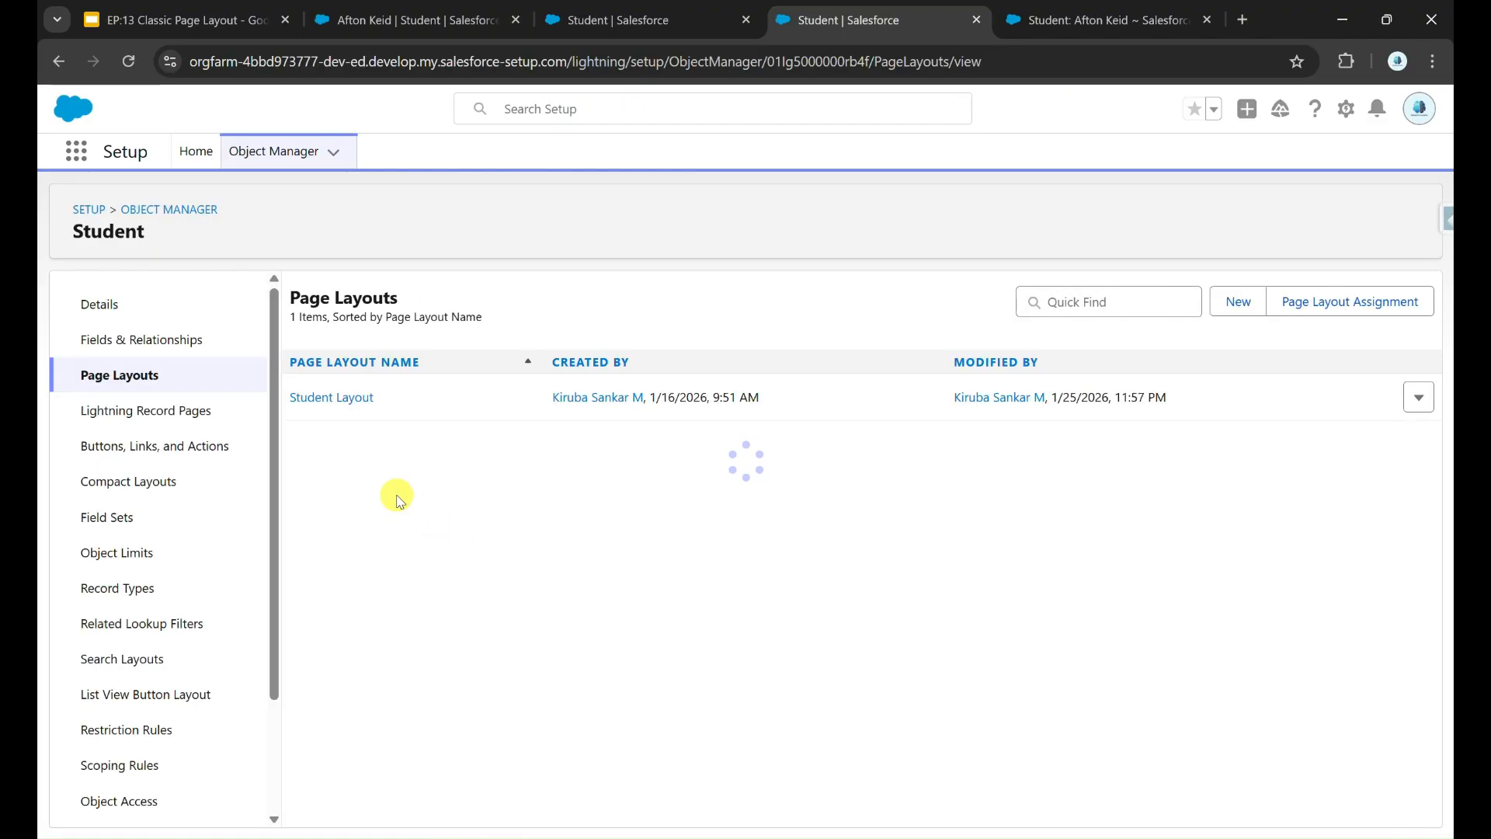
{"action": "left_click", "coordinate": [350, 404]}
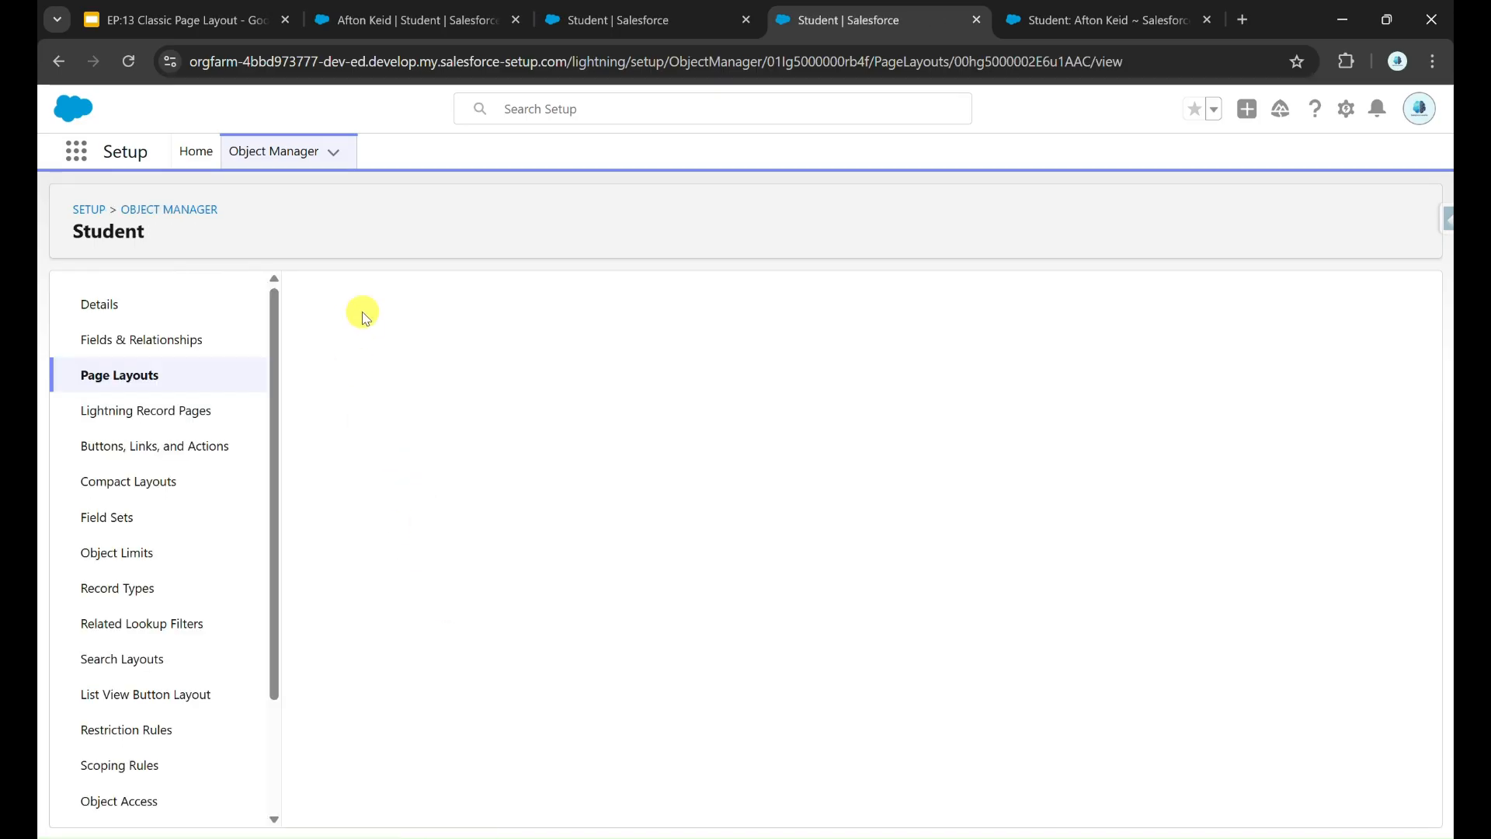
{"action": "left_click", "coordinate": [370, 314]}
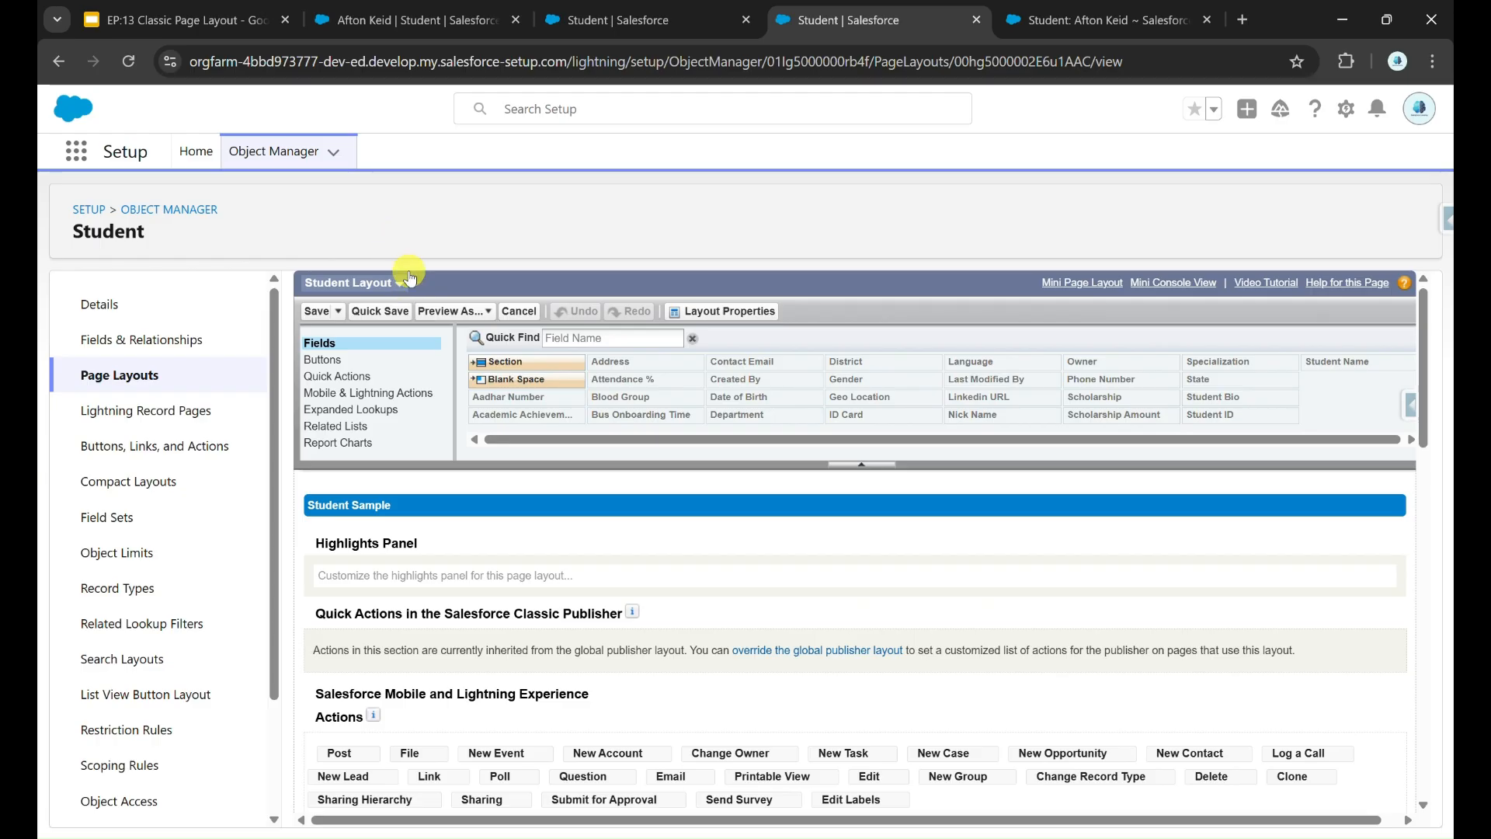
Step: Switch the display density to Comfy on the student record tab and refresh the page
{"action": "left_click", "coordinate": [411, 24]}
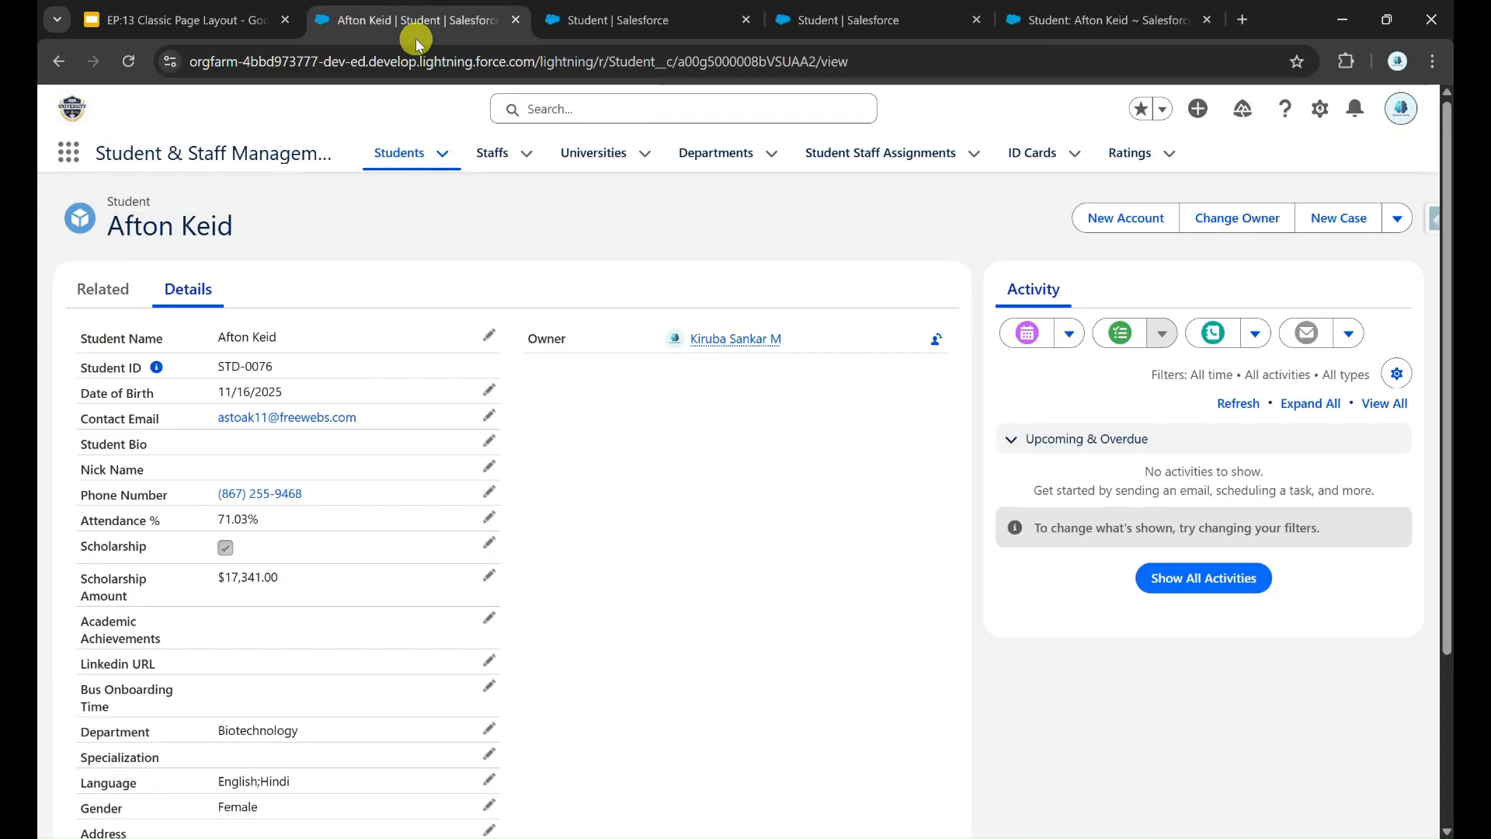
{"action": "left_click", "coordinate": [1402, 109]}
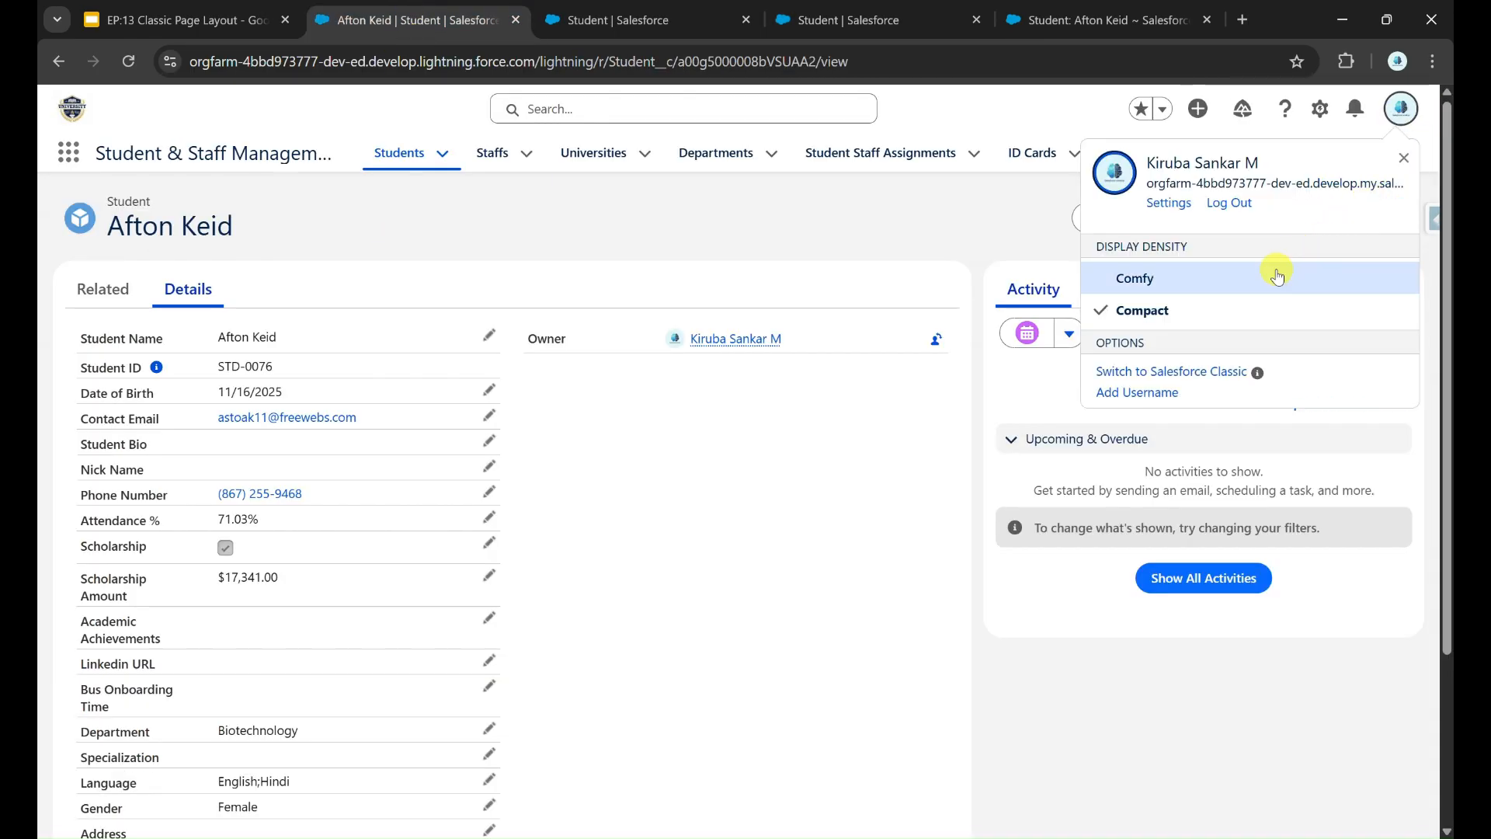
{"action": "left_click", "coordinate": [1228, 282]}
{"action": "left_click", "coordinate": [986, 503]}
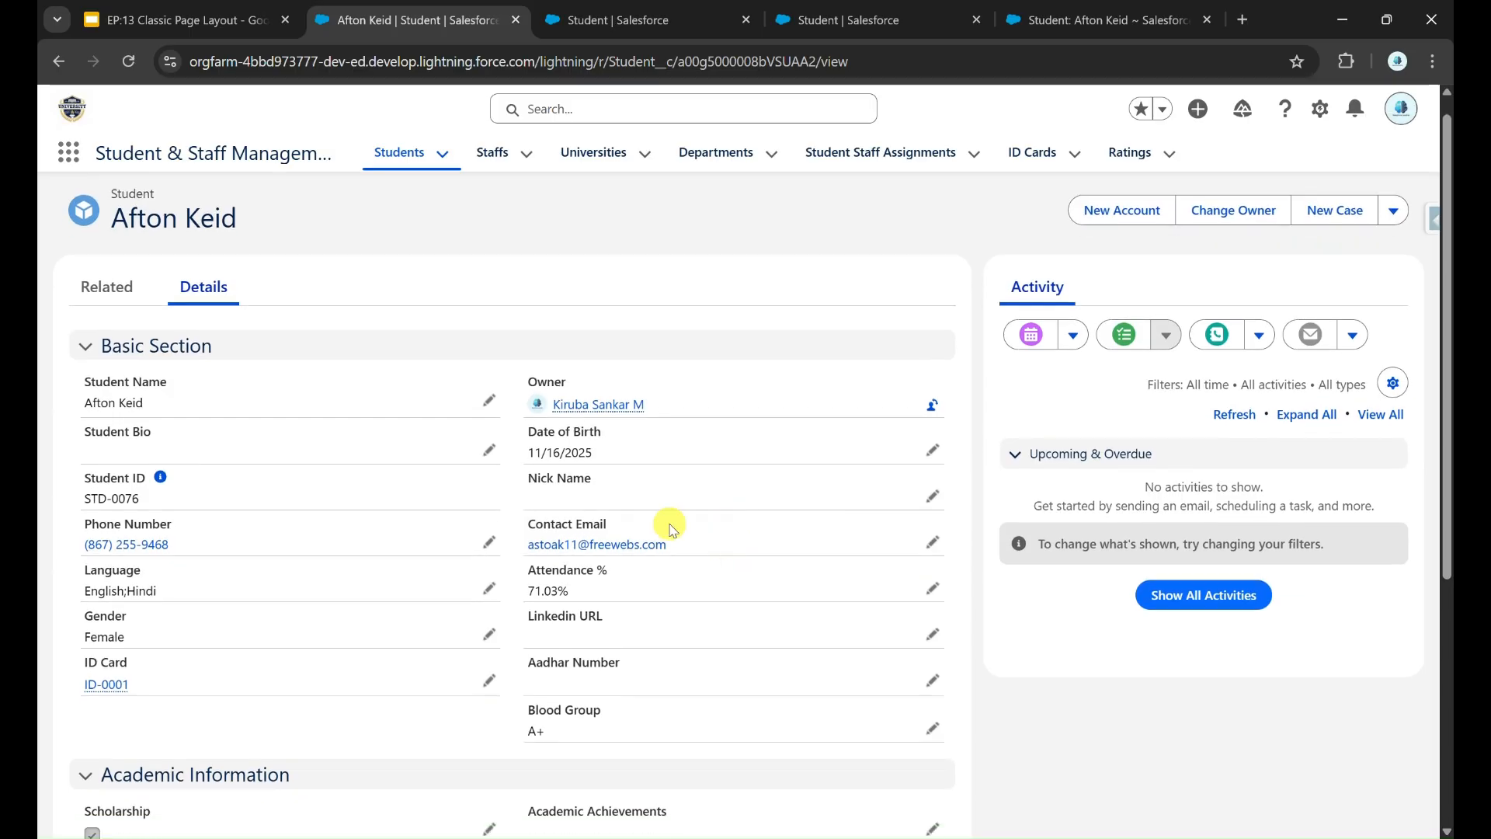
Step: Review the record's Basic Section, Academic Information and Address sections, then return to the layout editor
{"action": "scroll", "coordinate": [409, 542], "scroll_direction": "down", "scroll_amount": 4}
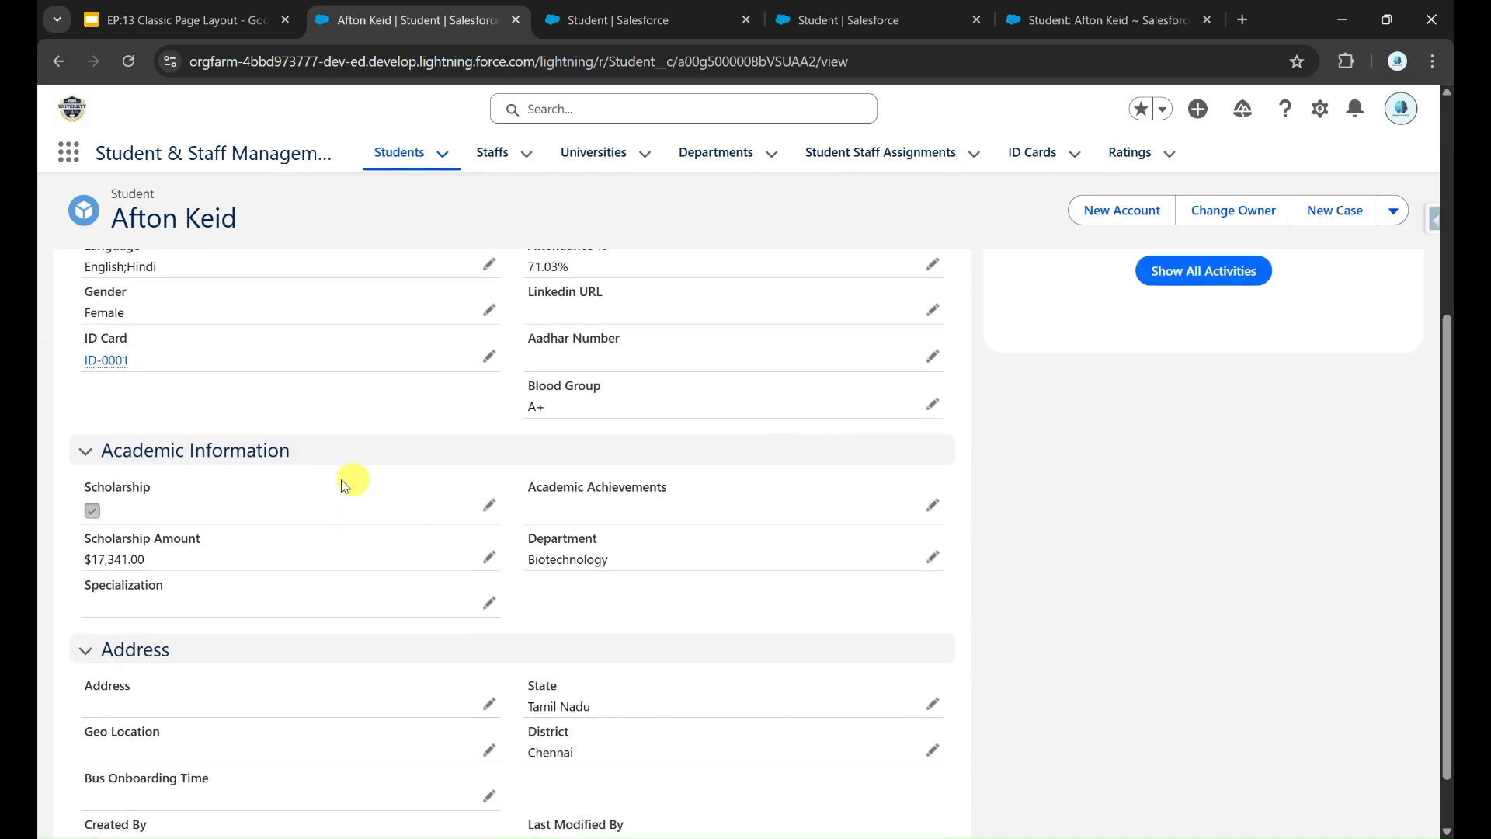
{"action": "scroll", "coordinate": [419, 508], "scroll_direction": "down", "scroll_amount": 1}
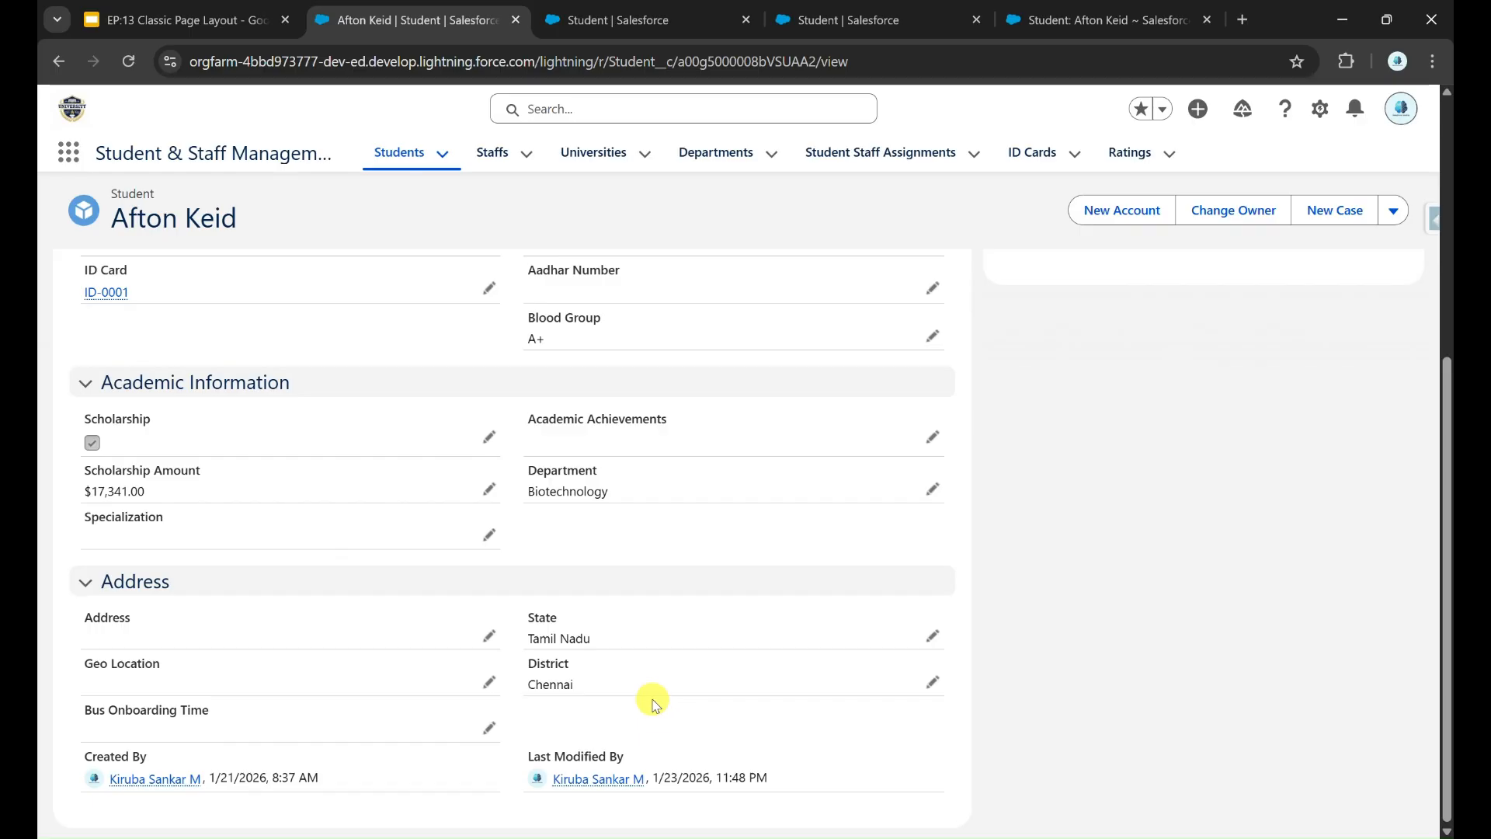
{"action": "scroll", "coordinate": [622, 475], "scroll_direction": "up", "scroll_amount": 5}
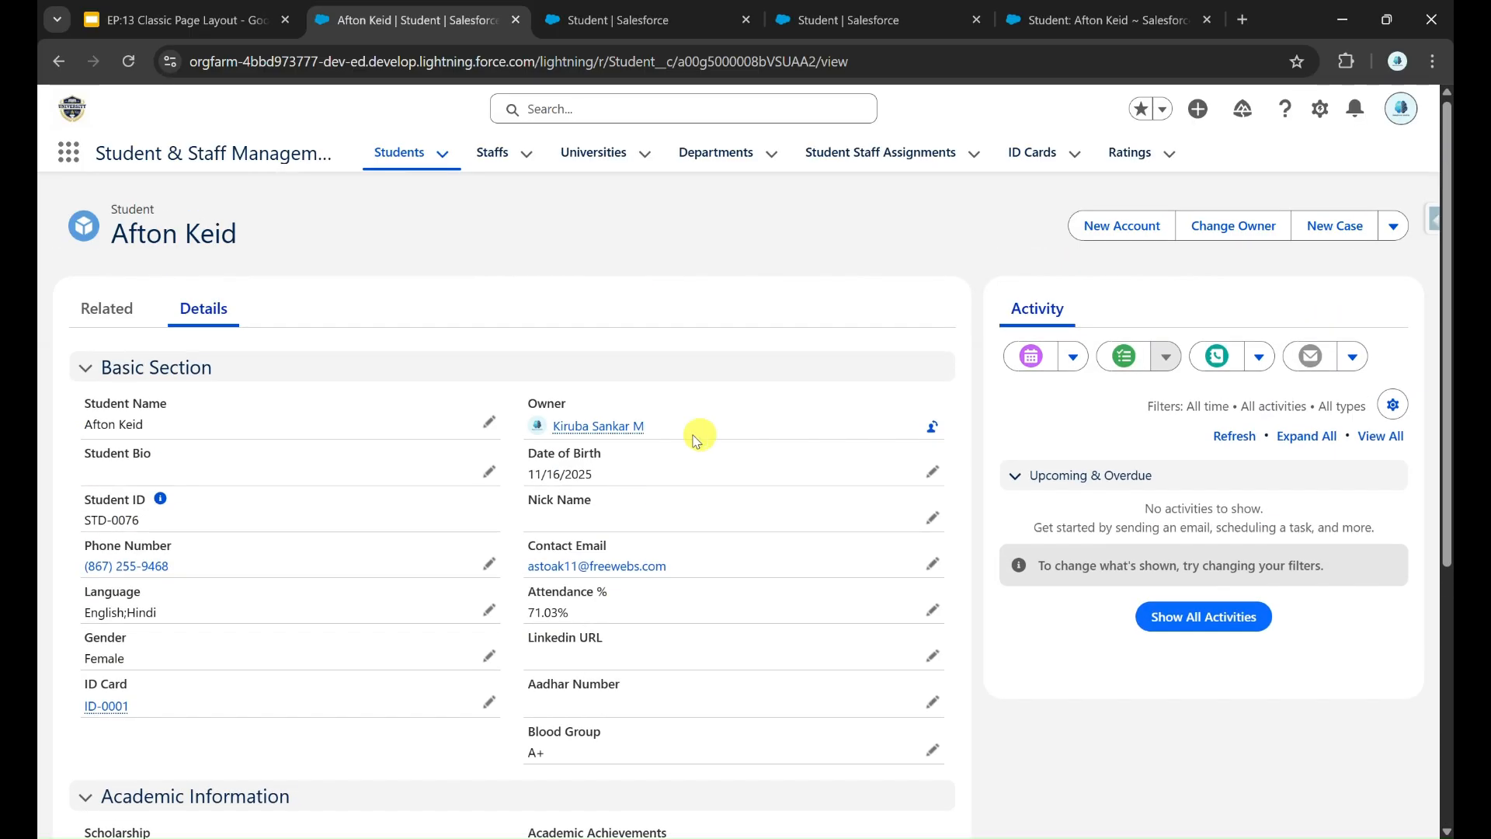
{"action": "left_click", "coordinate": [925, 9]}
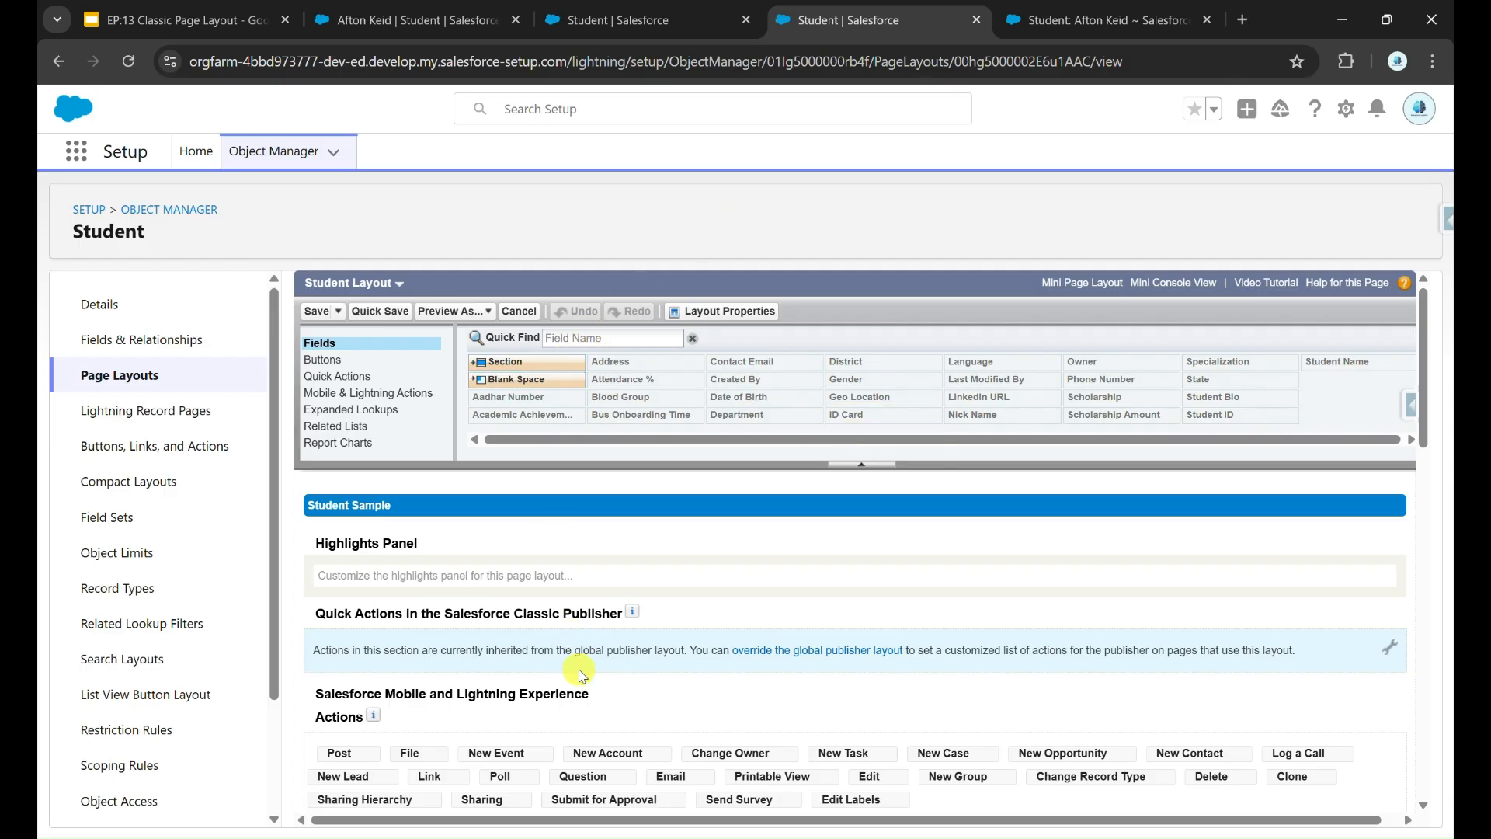
Step: Compare the Student layout's related lists with those shown on the student record
{"action": "scroll", "coordinate": [590, 715], "scroll_direction": "down", "scroll_amount": 5}
{"action": "scroll", "coordinate": [595, 728], "scroll_direction": "down", "scroll_amount": 1}
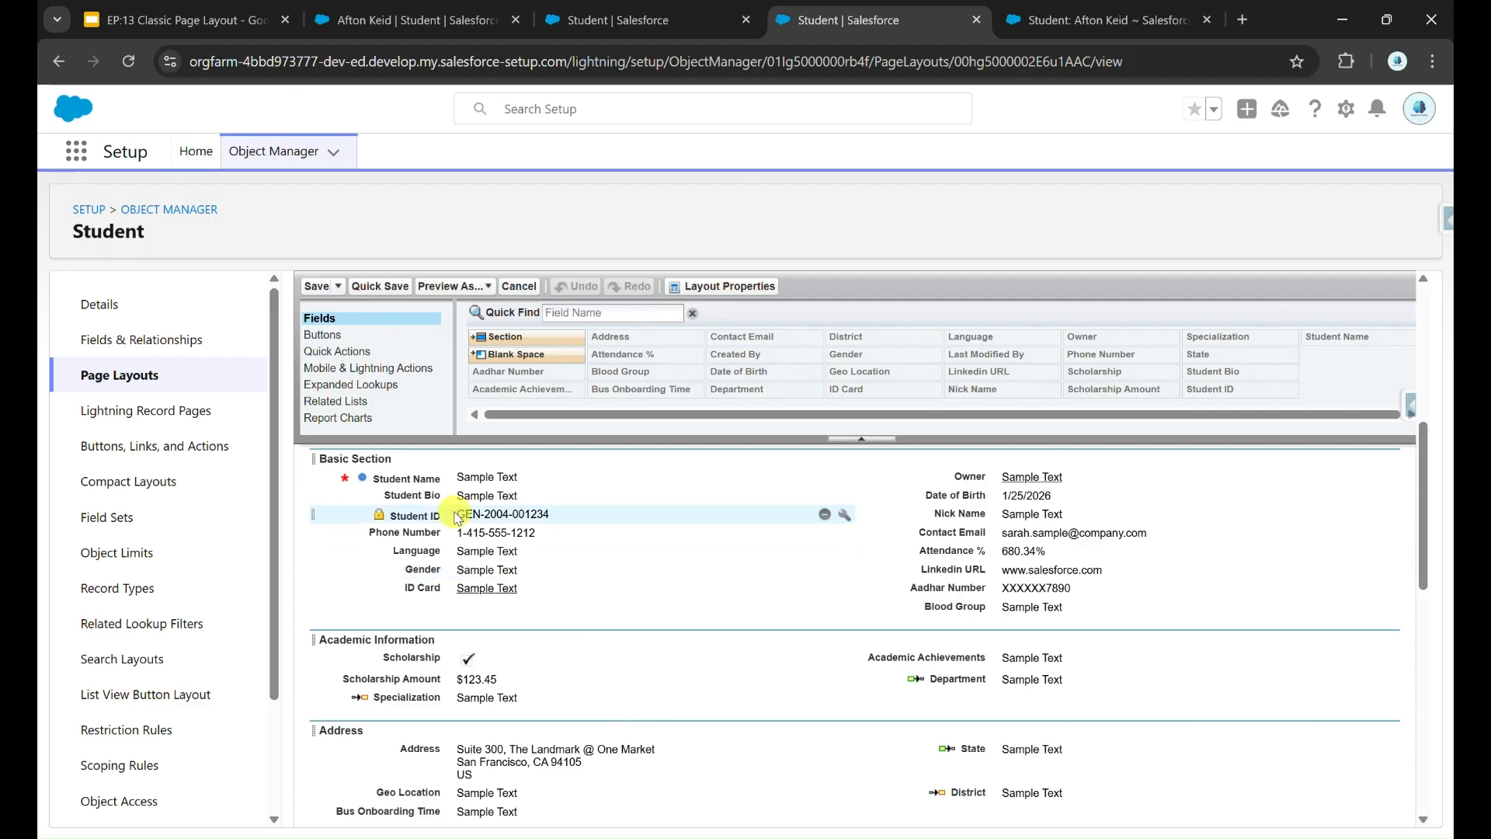
{"action": "left_click", "coordinate": [359, 403]}
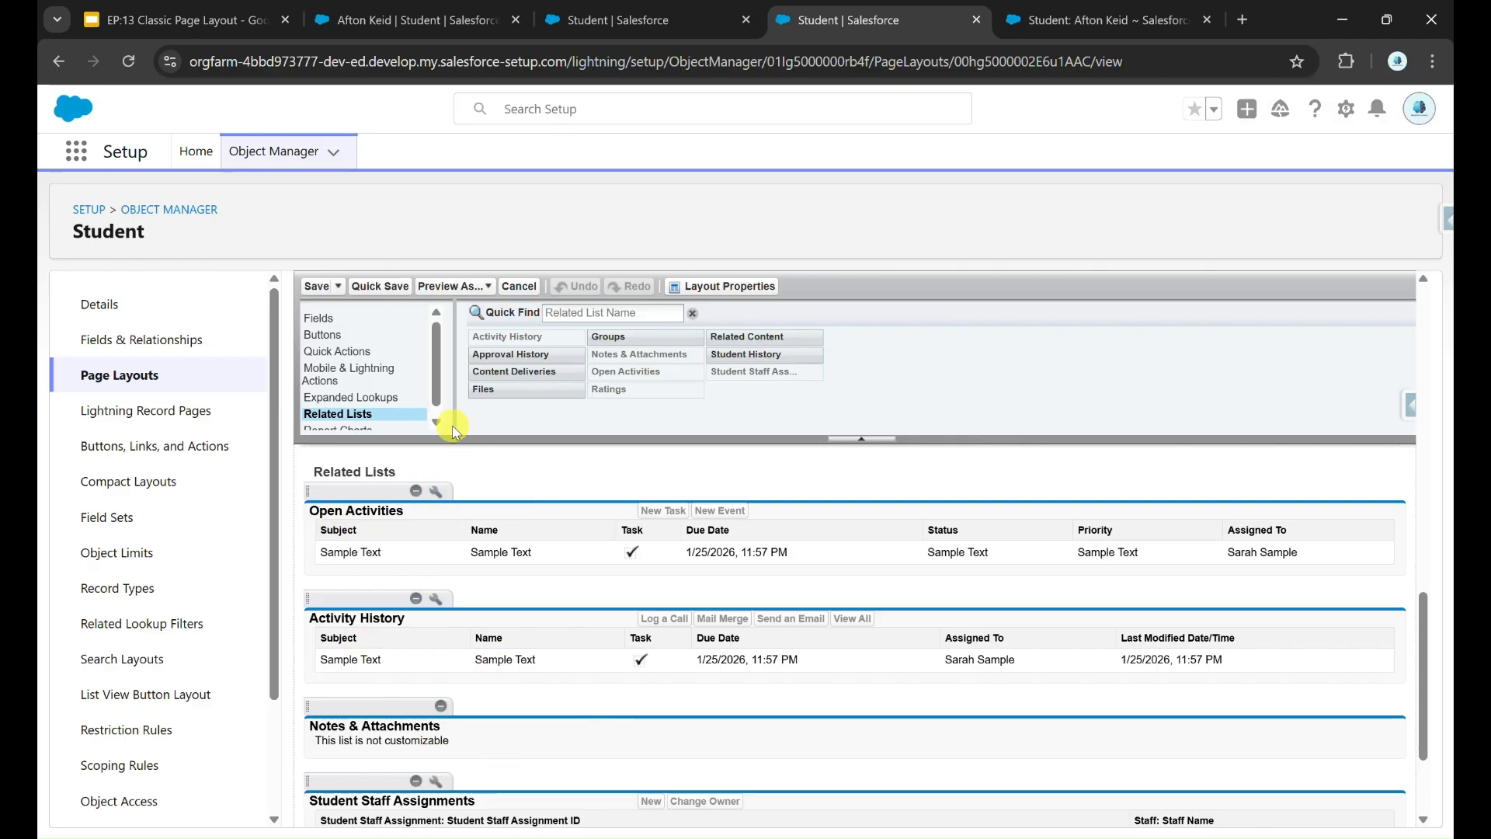
{"action": "left_click", "coordinate": [398, 17]}
{"action": "left_click", "coordinate": [109, 308]}
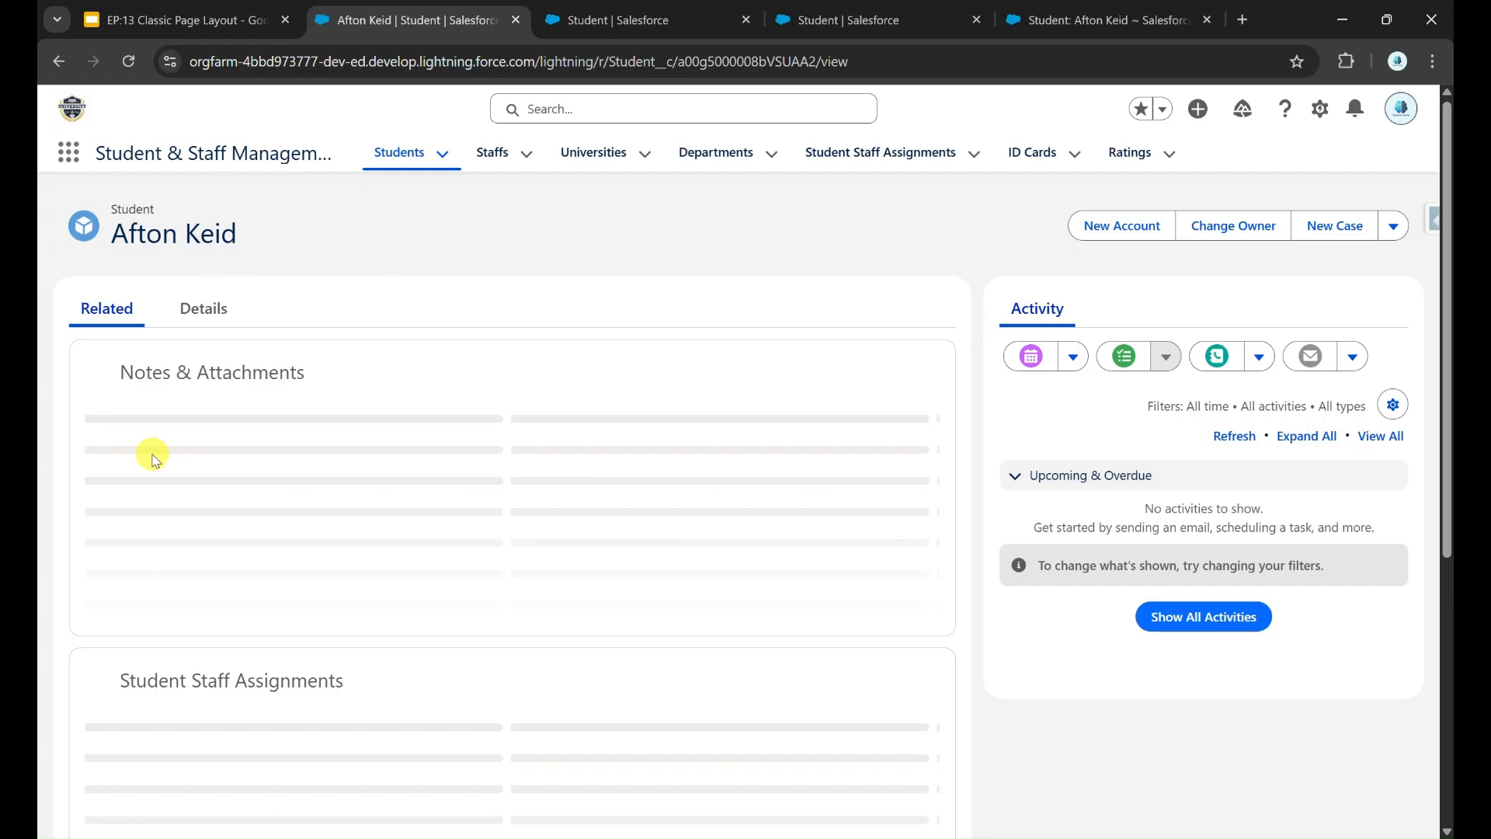
{"action": "scroll", "coordinate": [397, 639], "scroll_direction": "down", "scroll_amount": 1}
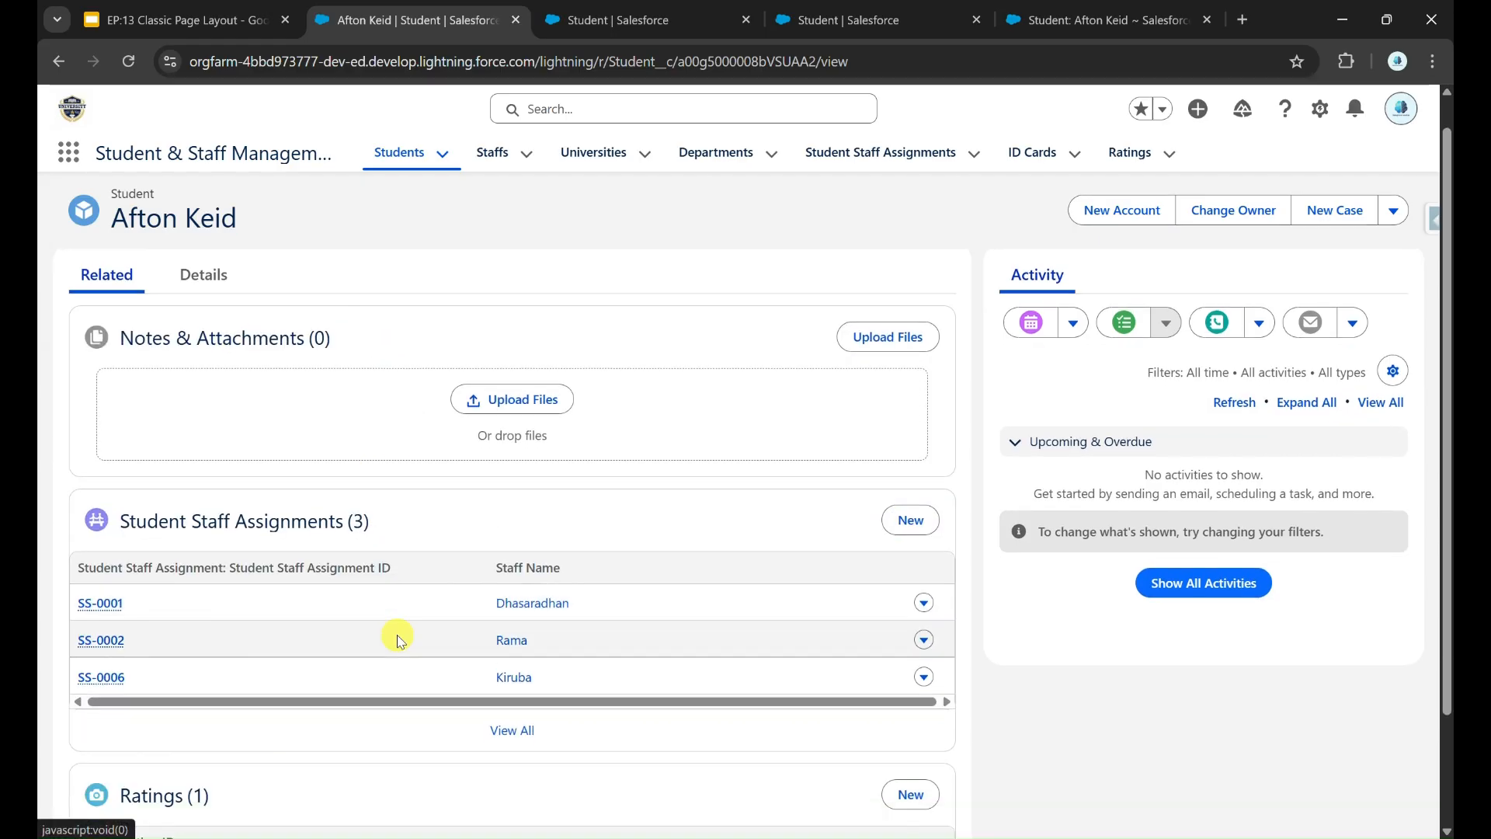
Step: Remove Notes & Attachments from the Student layout's related lists and quick save
{"action": "left_click", "coordinate": [878, 35]}
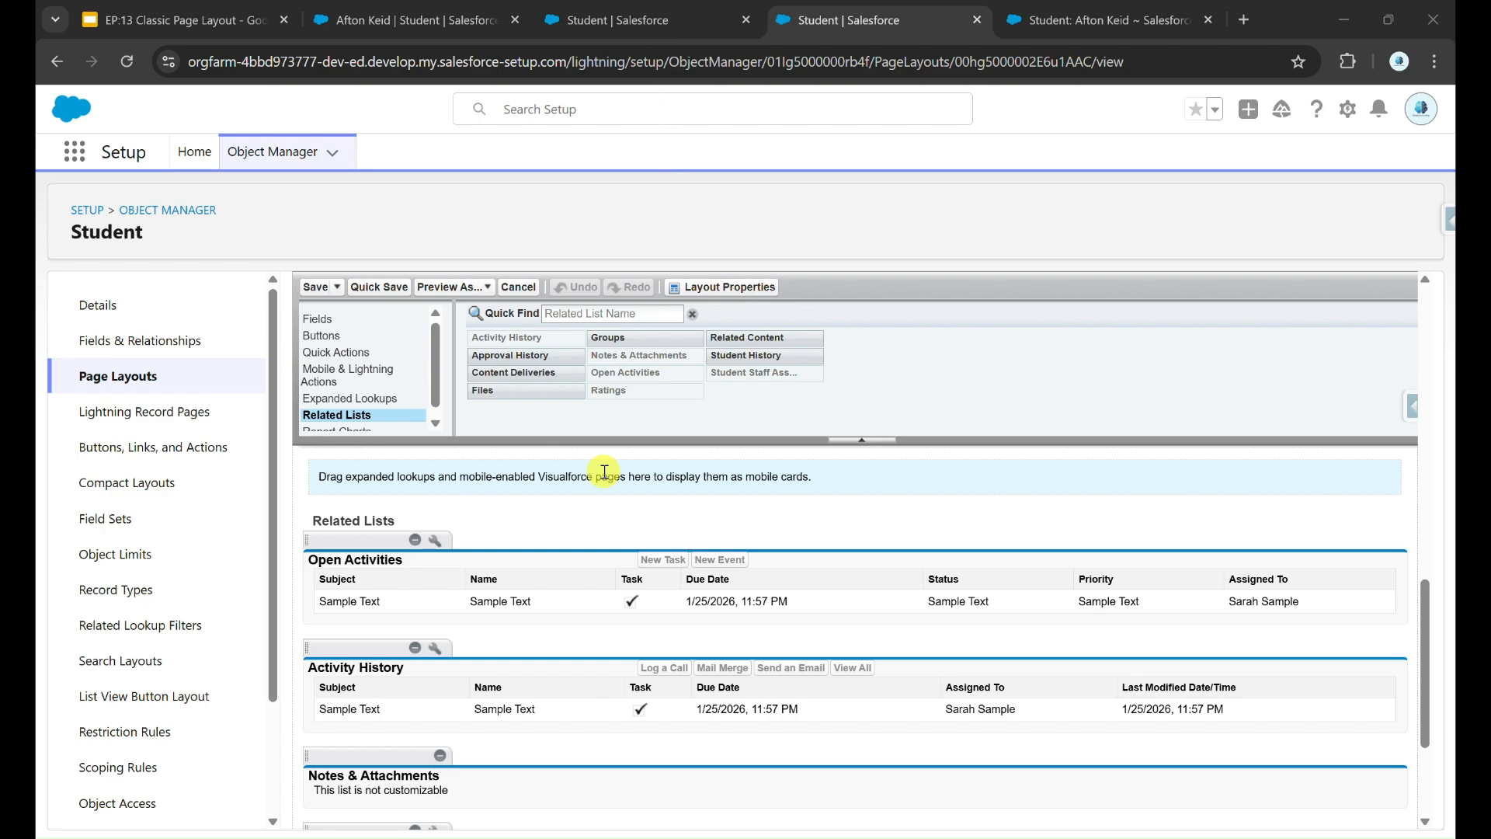
{"action": "scroll", "coordinate": [604, 472], "scroll_direction": "down", "scroll_amount": 3}
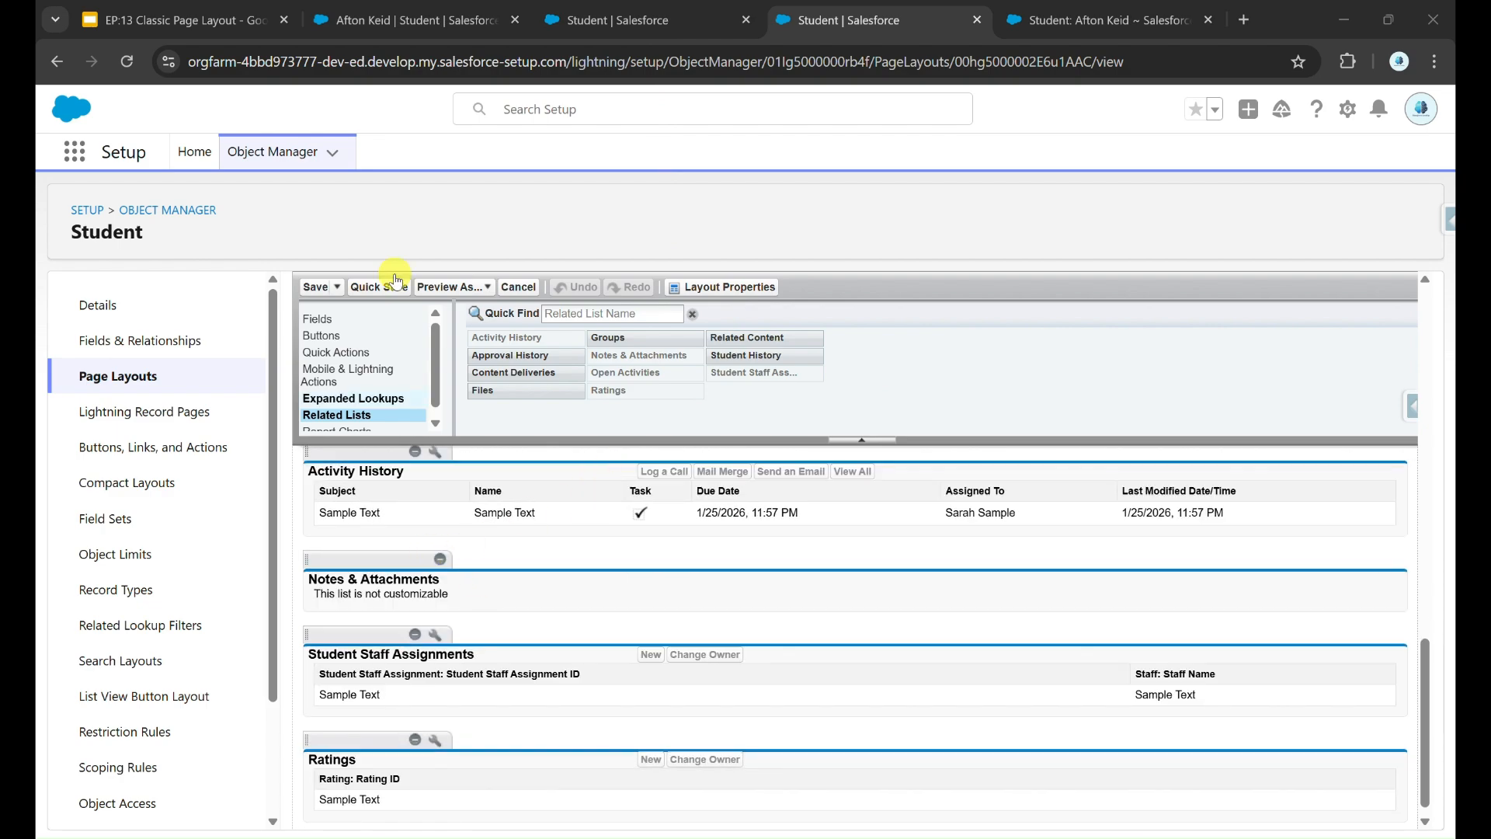
{"action": "left_click", "coordinate": [405, 31]}
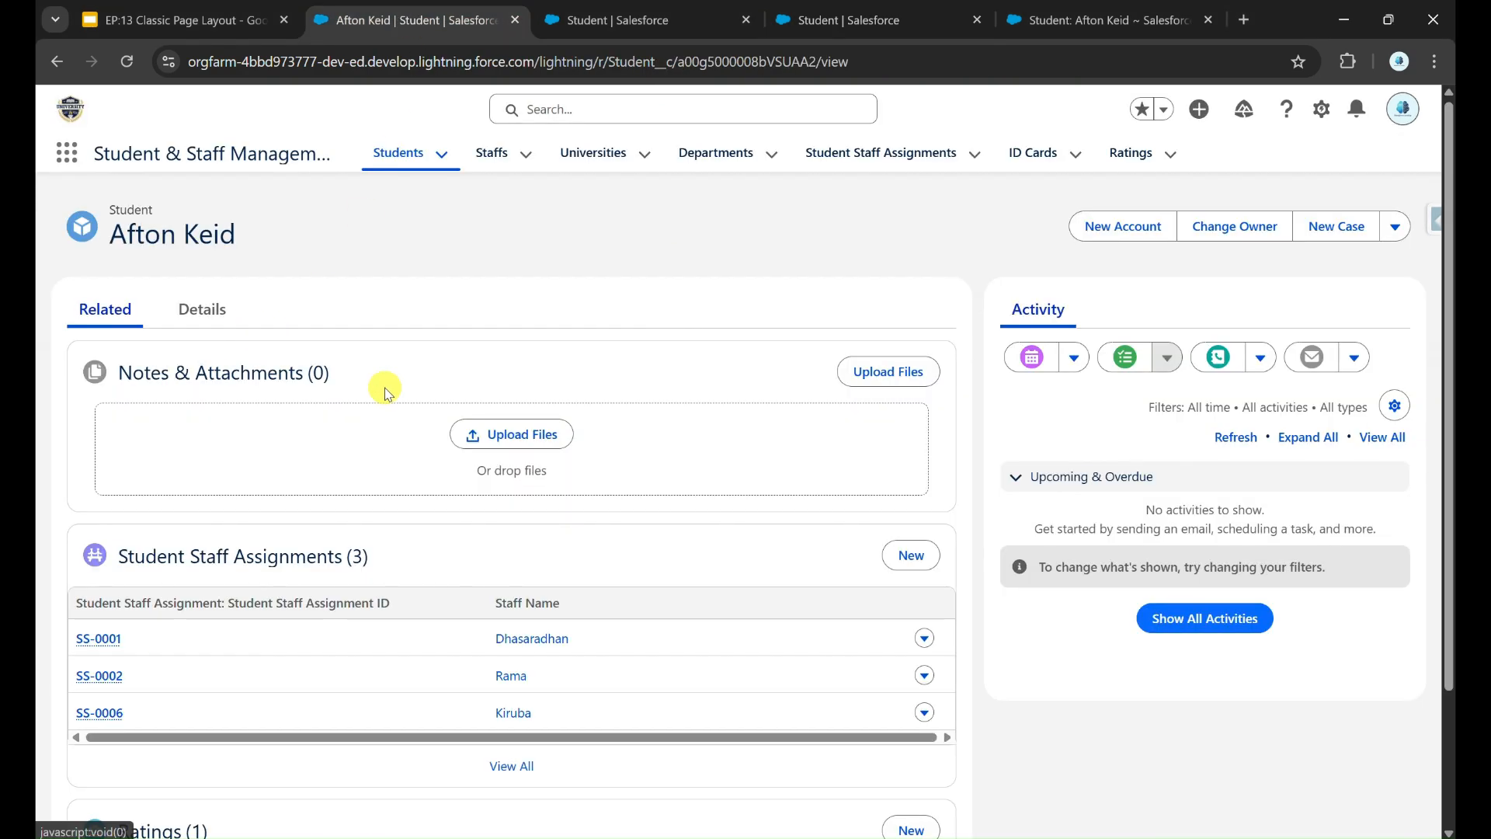
{"action": "left_click", "coordinate": [946, 21]}
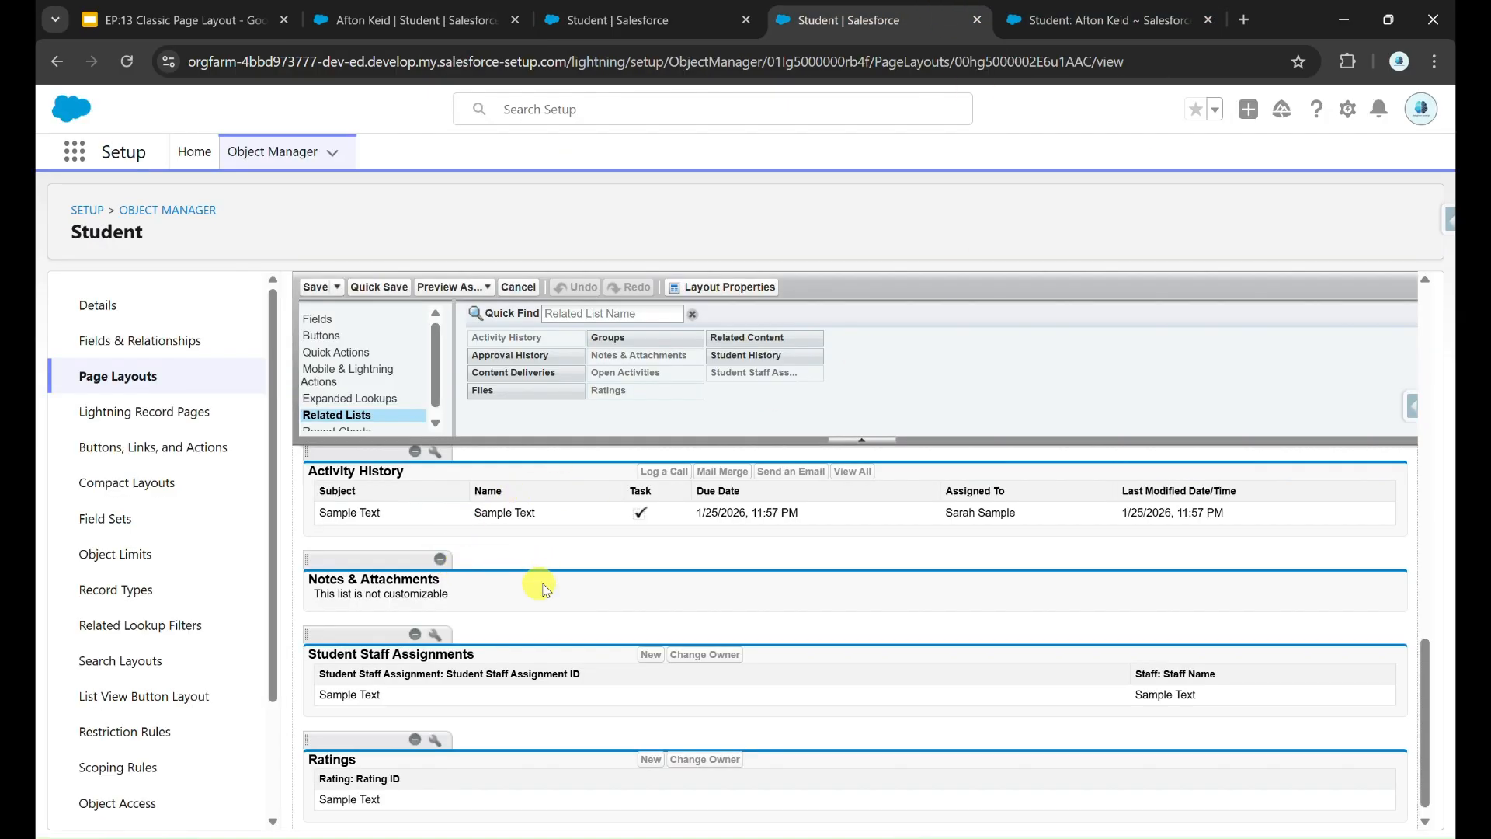
{"action": "left_click", "coordinate": [440, 561]}
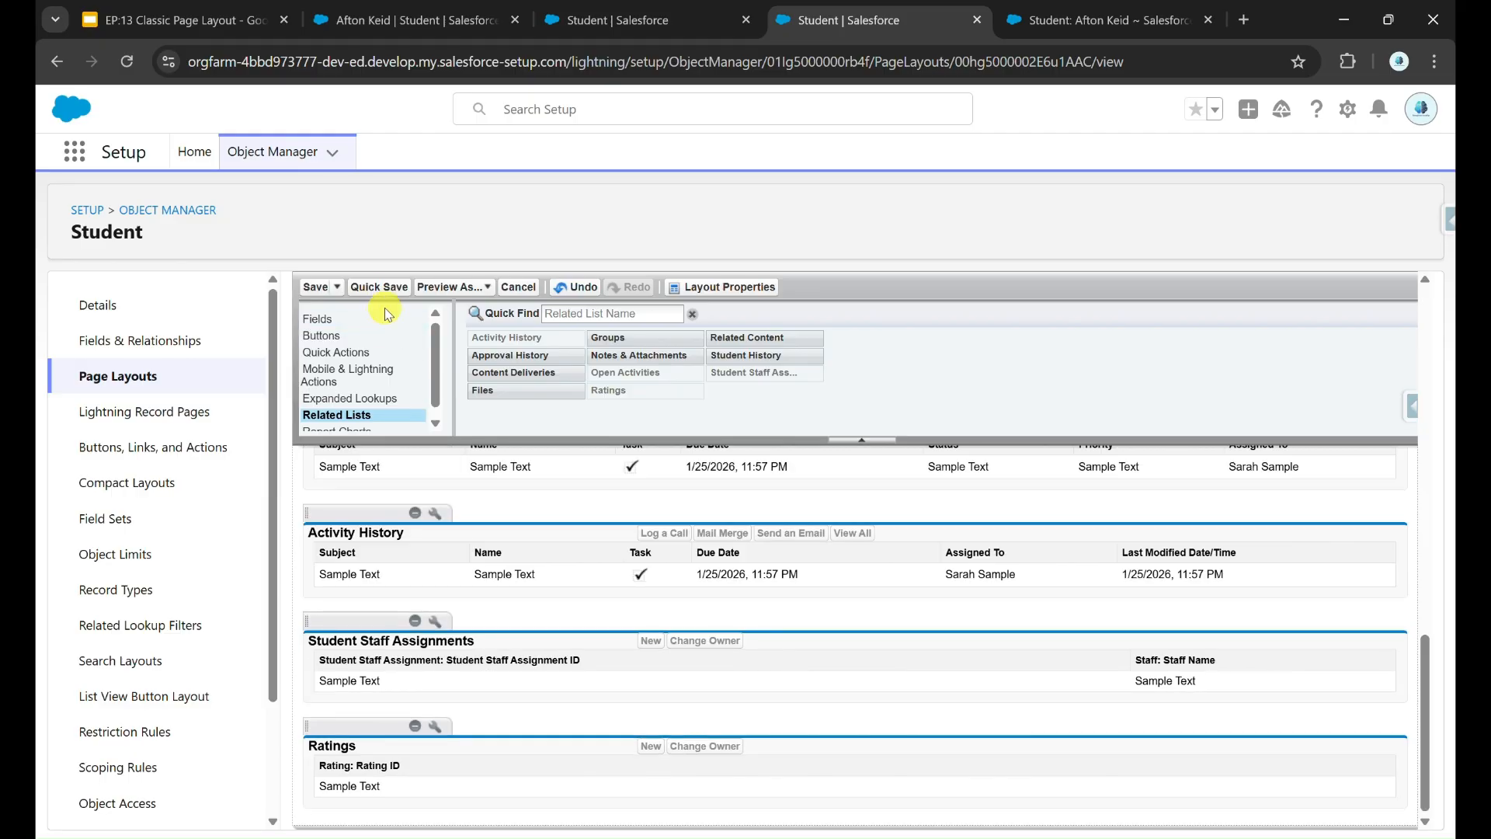
{"action": "left_click", "coordinate": [379, 288]}
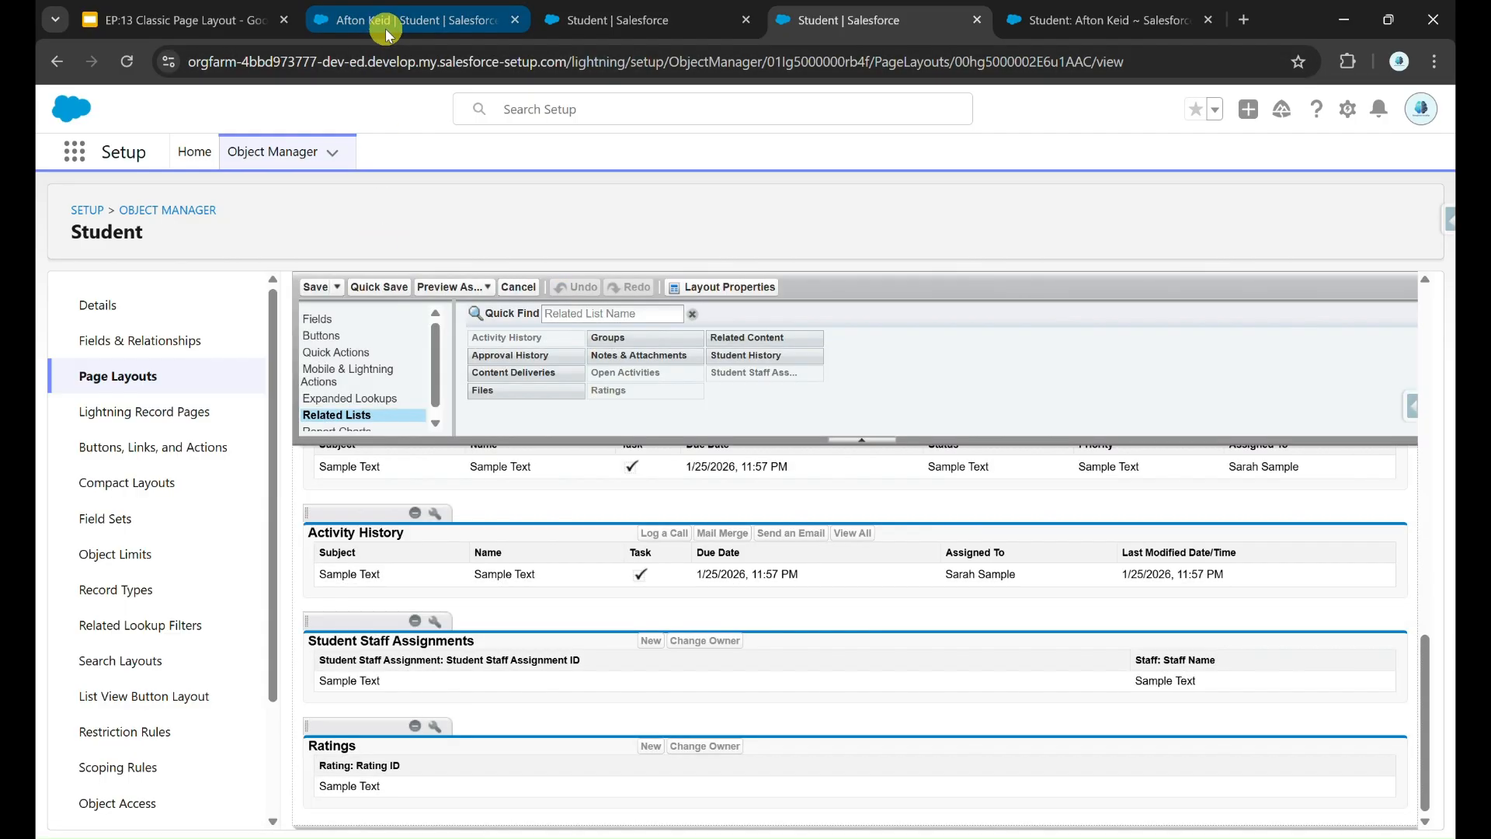
Step: Switch the display density to Compact and review the student's related lists again
{"action": "left_click", "coordinate": [386, 31]}
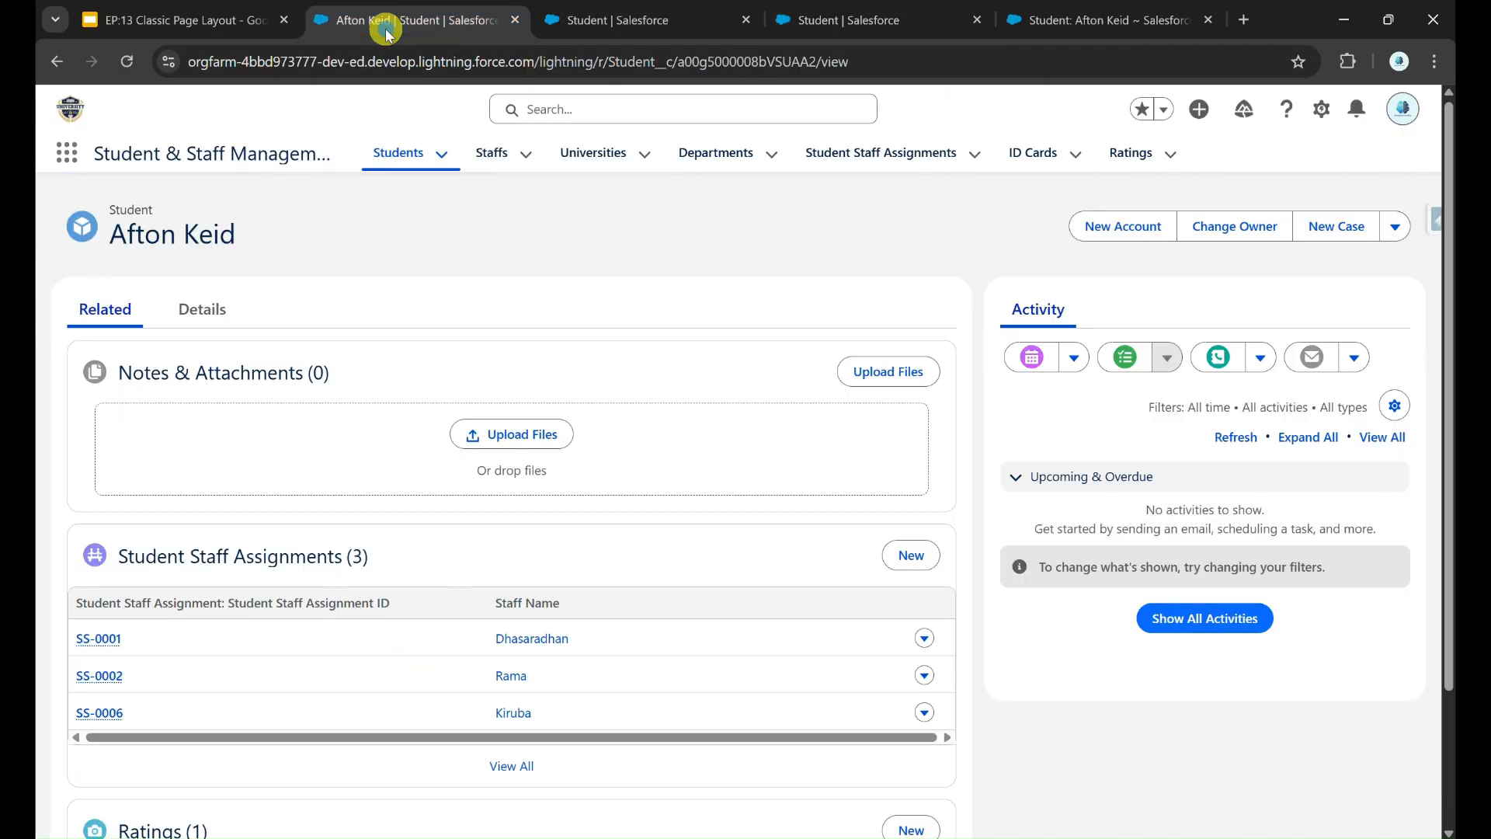
{"action": "left_click", "coordinate": [1403, 109]}
{"action": "left_click", "coordinate": [1285, 256]}
{"action": "left_click", "coordinate": [1209, 318]}
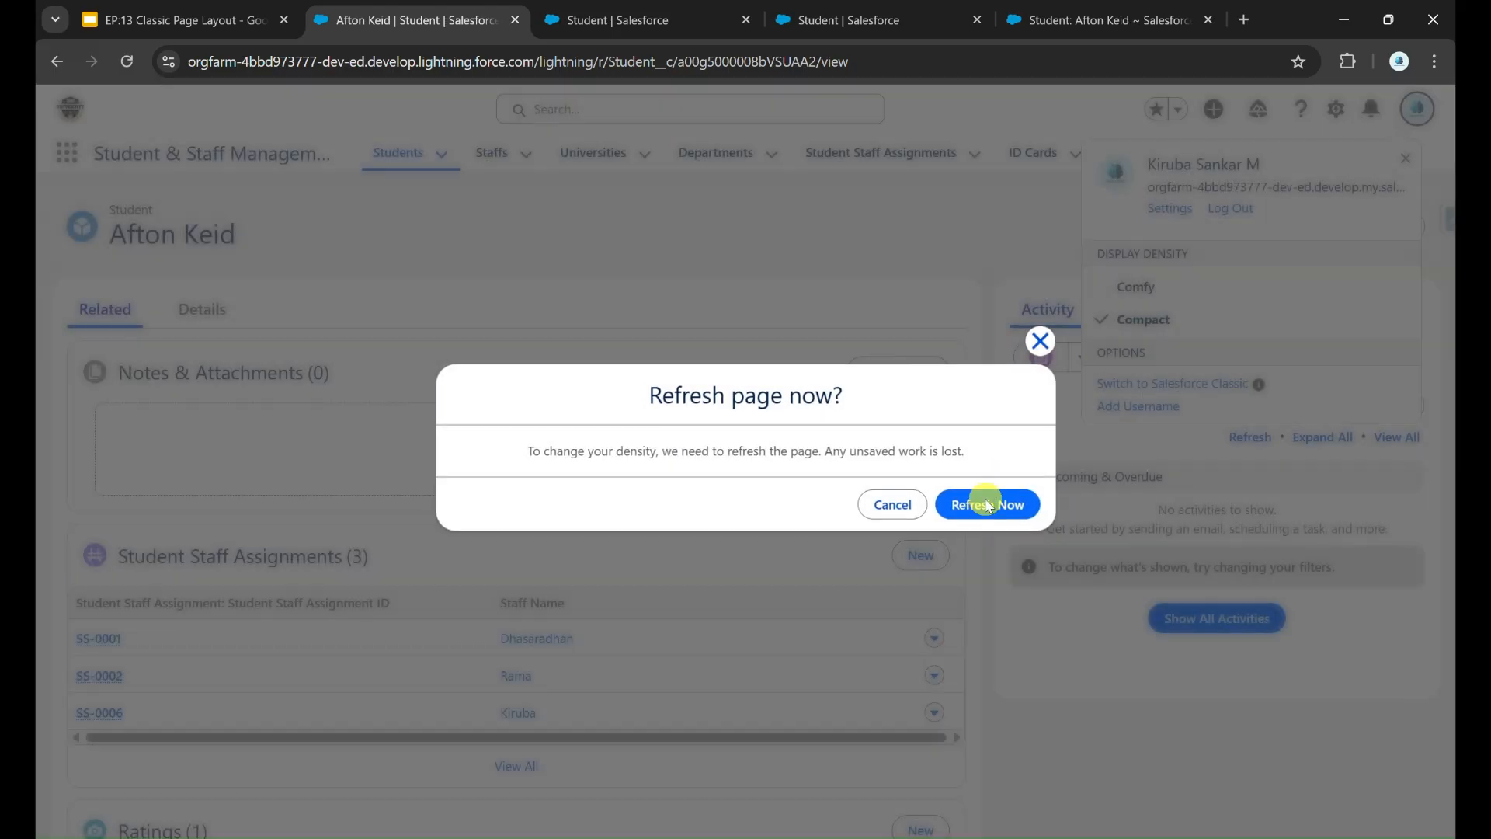
{"action": "left_click", "coordinate": [984, 509]}
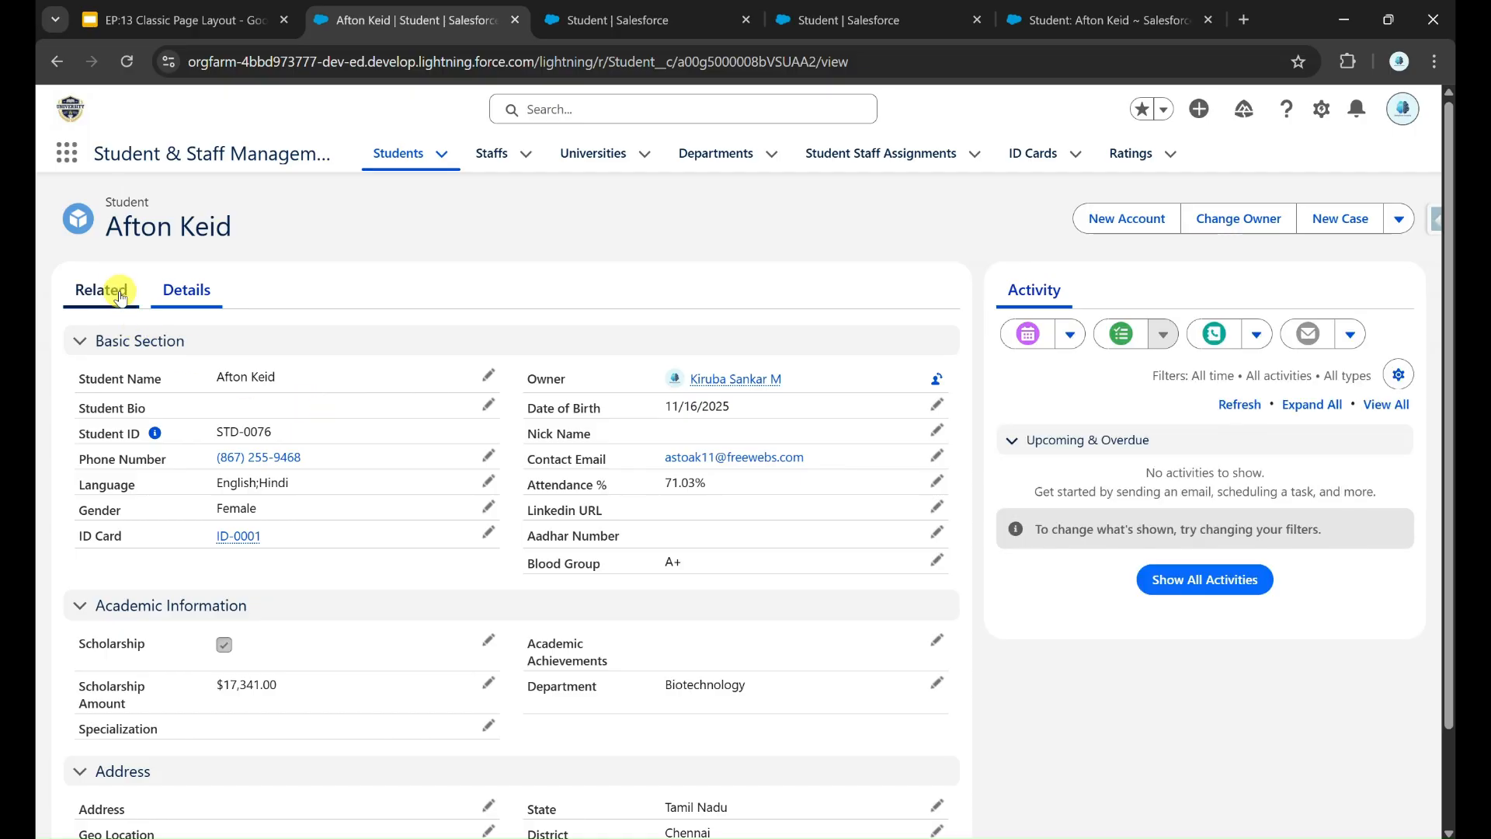
{"action": "left_click", "coordinate": [102, 290]}
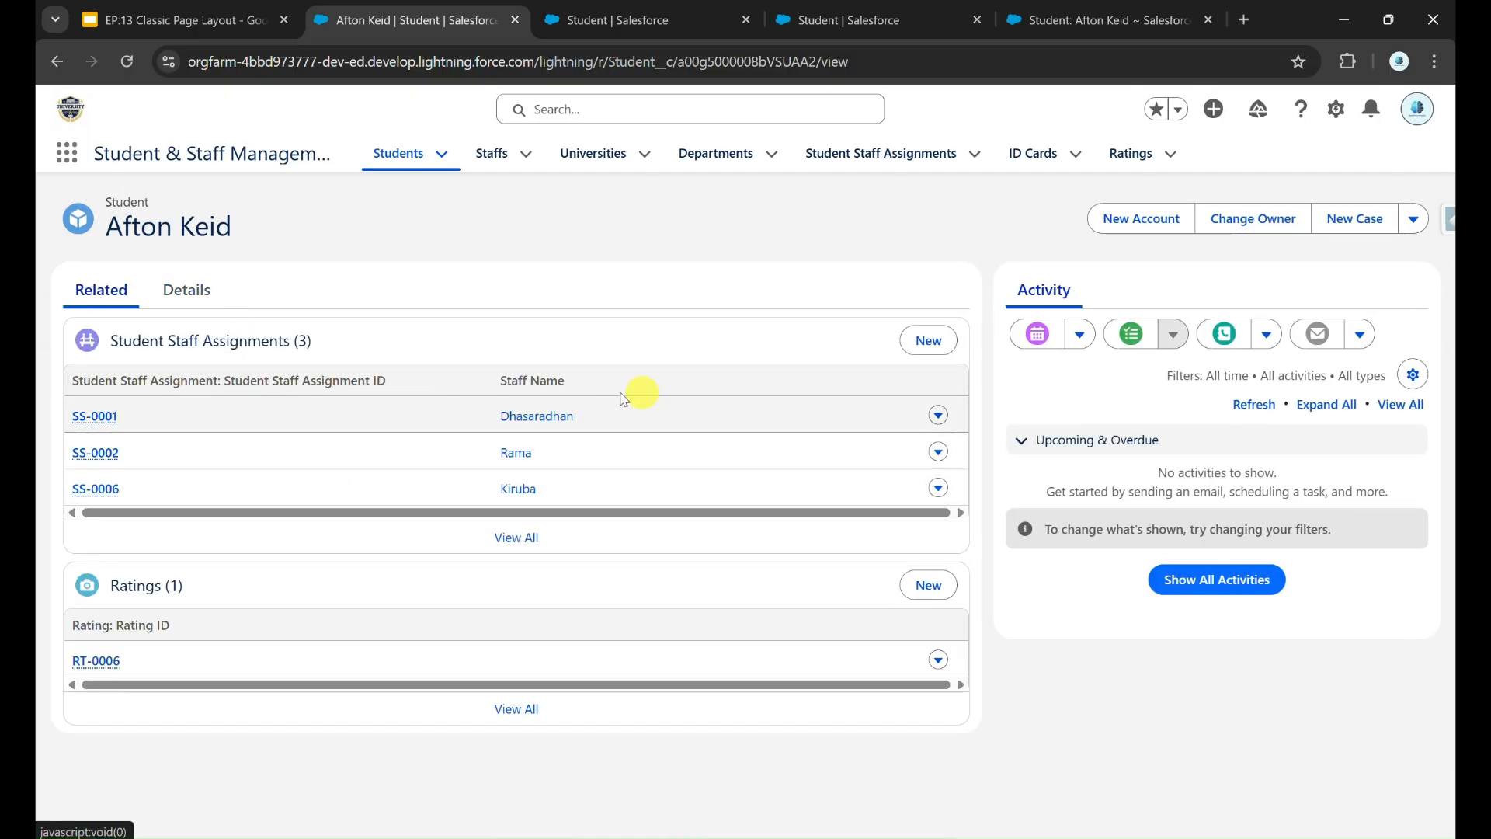
{"action": "left_click", "coordinate": [955, 35]}
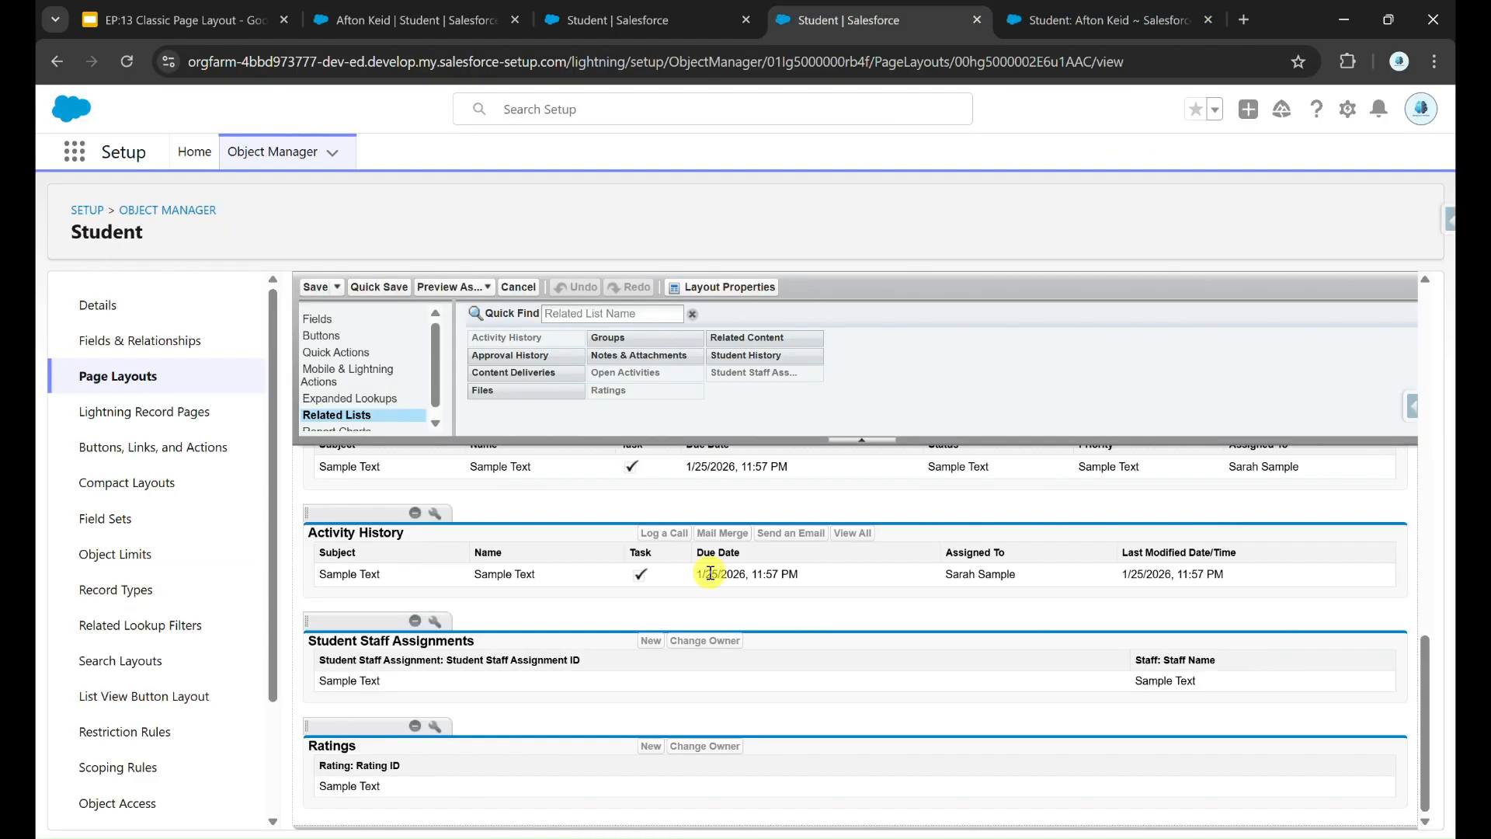
Step: Add Staff: Created Date and Staff: Department columns to Student Staff Assignments, then quick save
{"action": "left_click", "coordinate": [436, 626]}
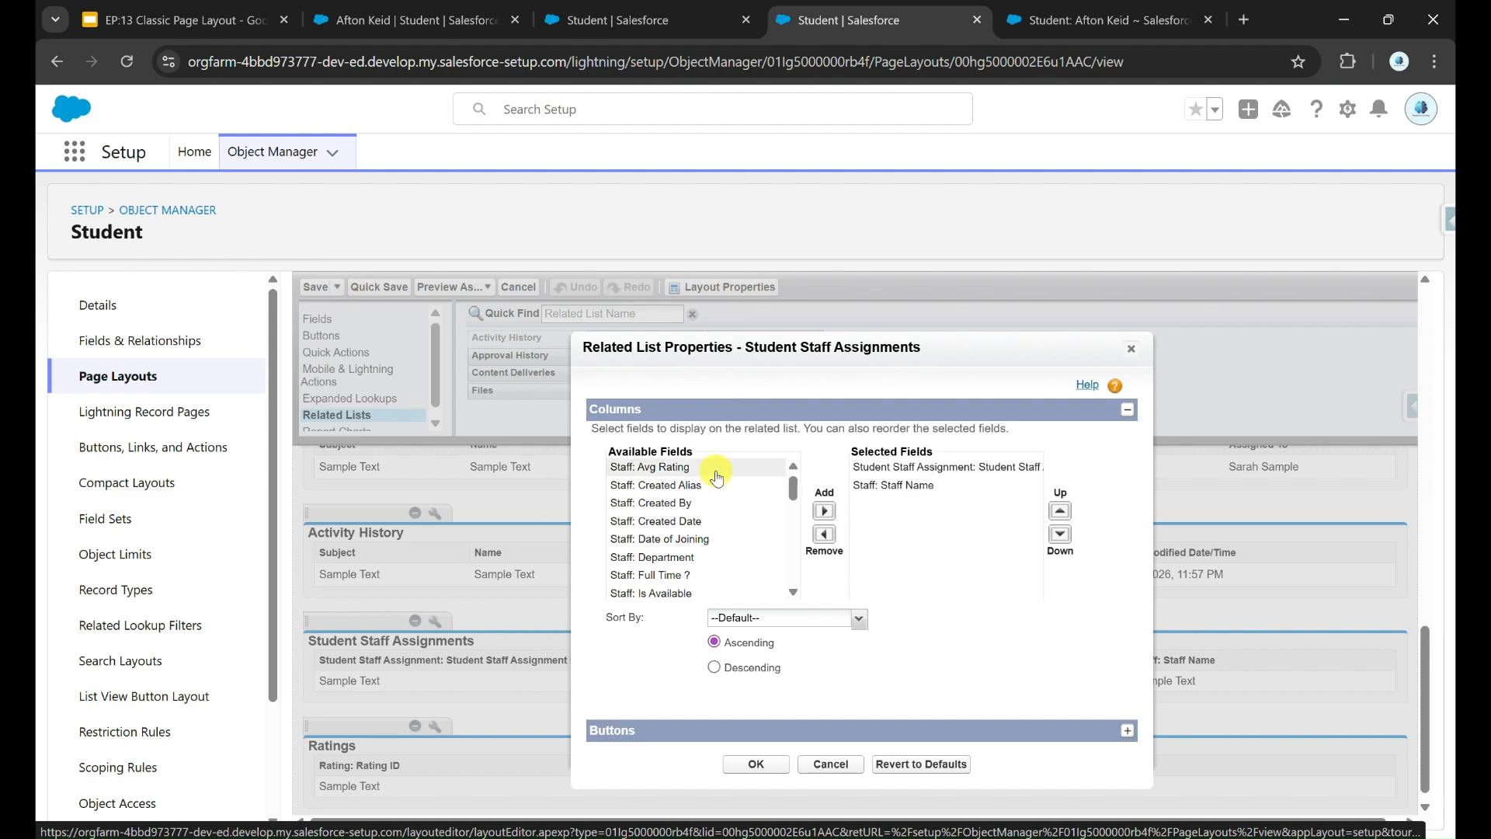
{"action": "left_click", "coordinate": [703, 521]}
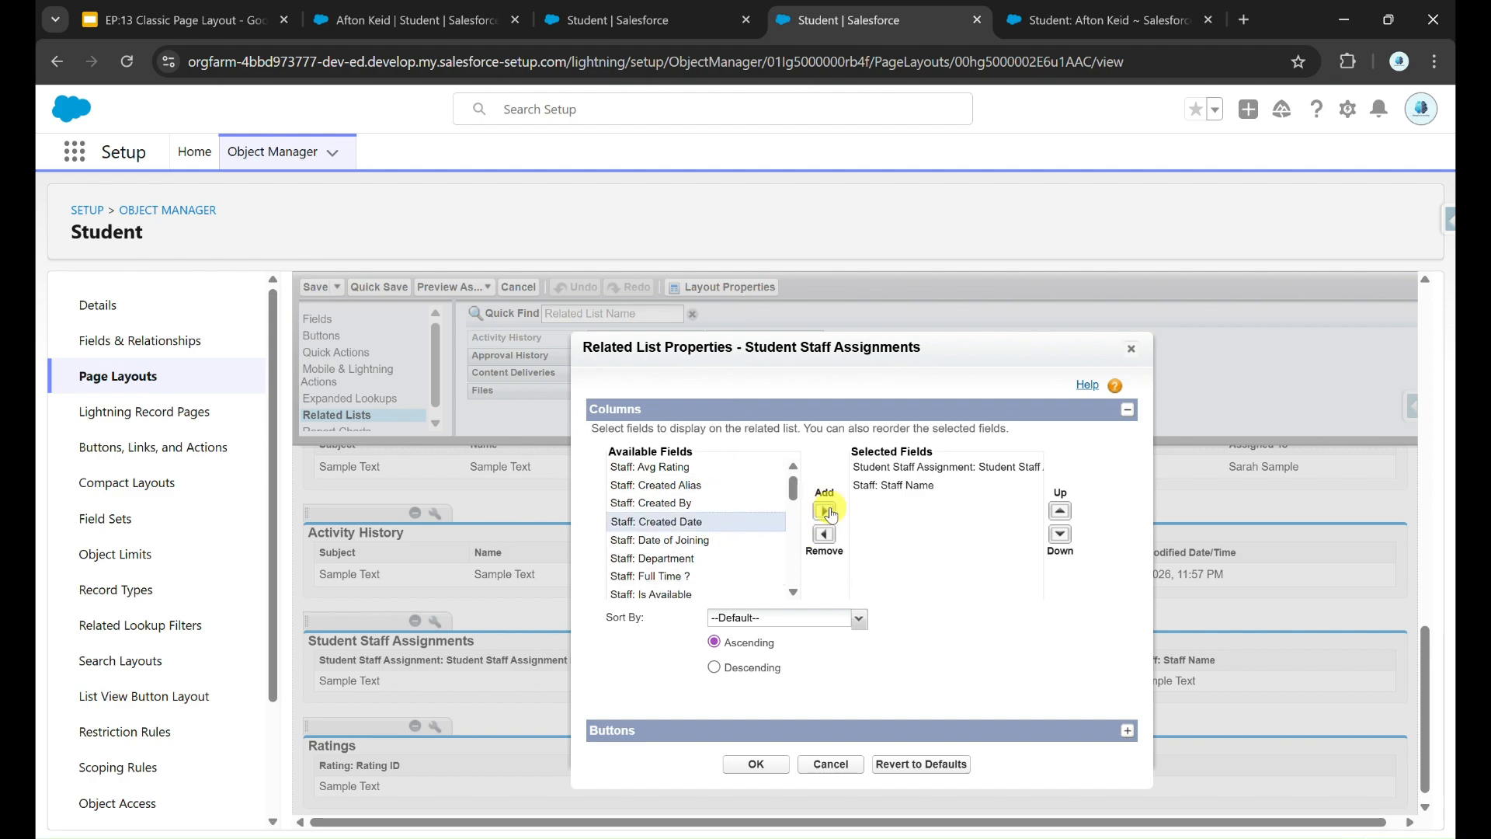
{"action": "left_click", "coordinate": [823, 511]}
{"action": "left_click", "coordinate": [743, 543]}
{"action": "left_click", "coordinate": [824, 511]}
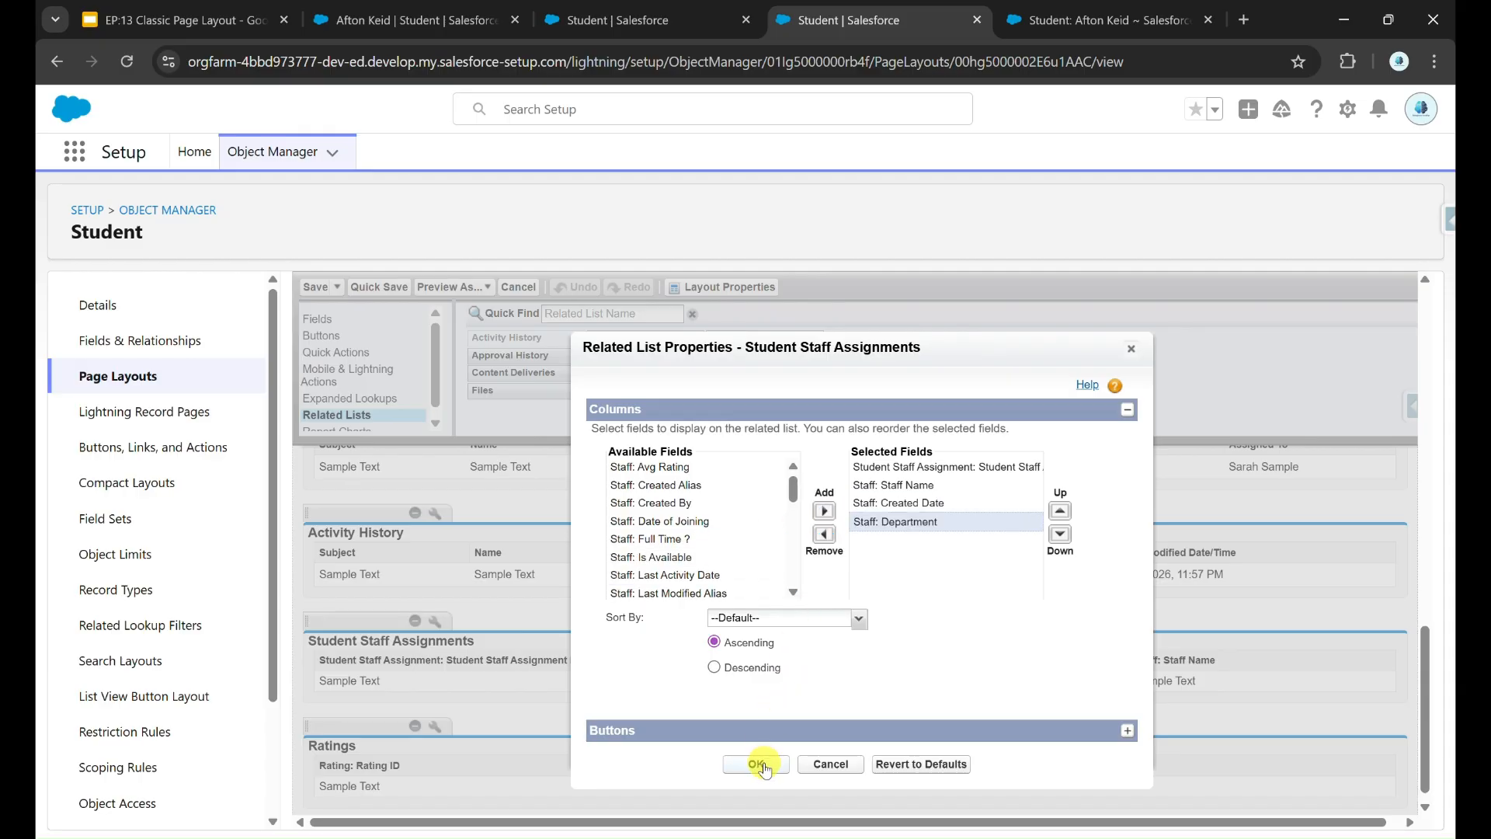
{"action": "left_click", "coordinate": [1126, 730]}
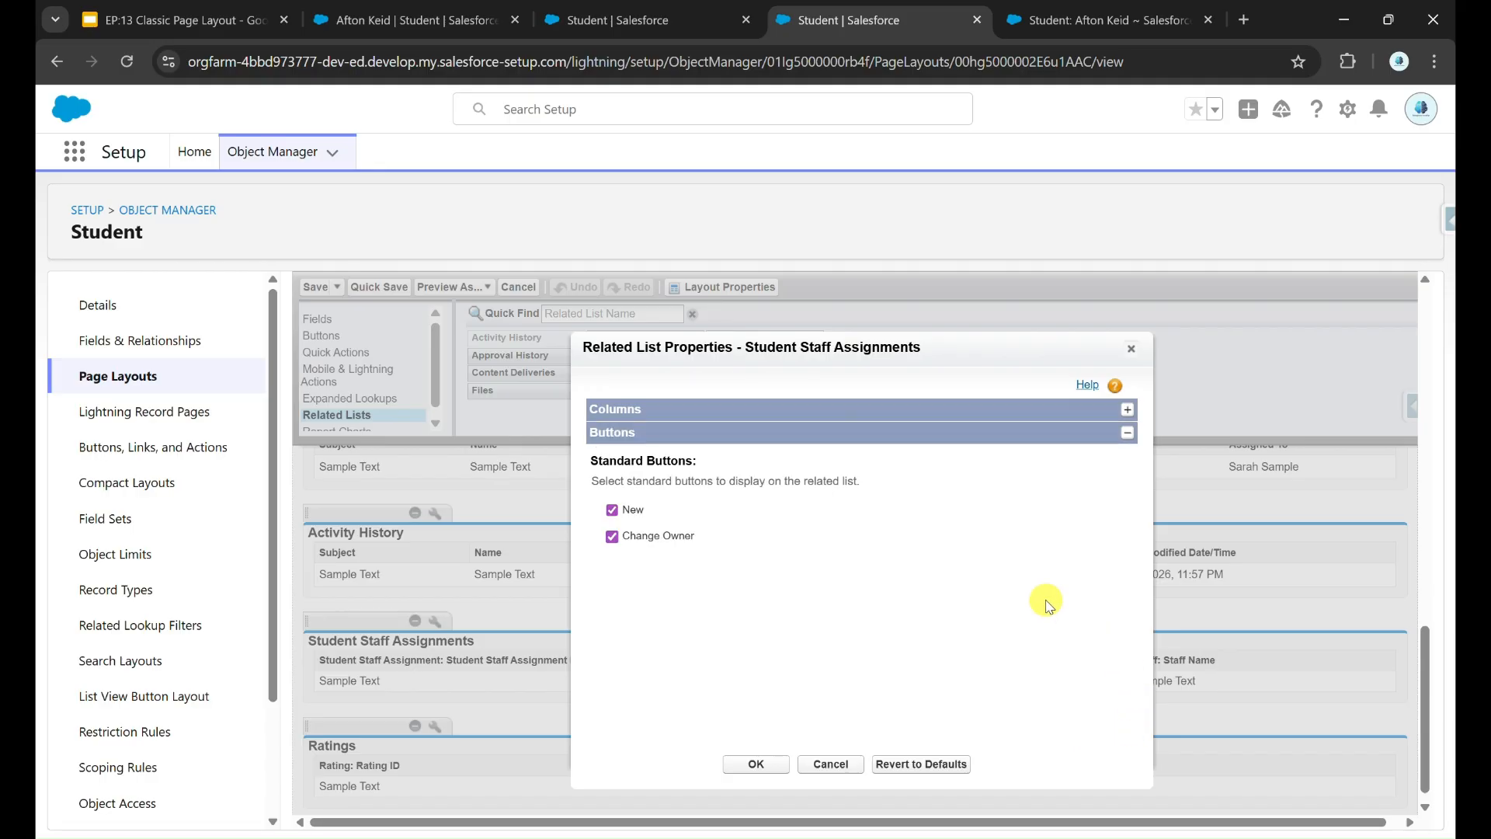
{"action": "left_click", "coordinate": [396, 21]}
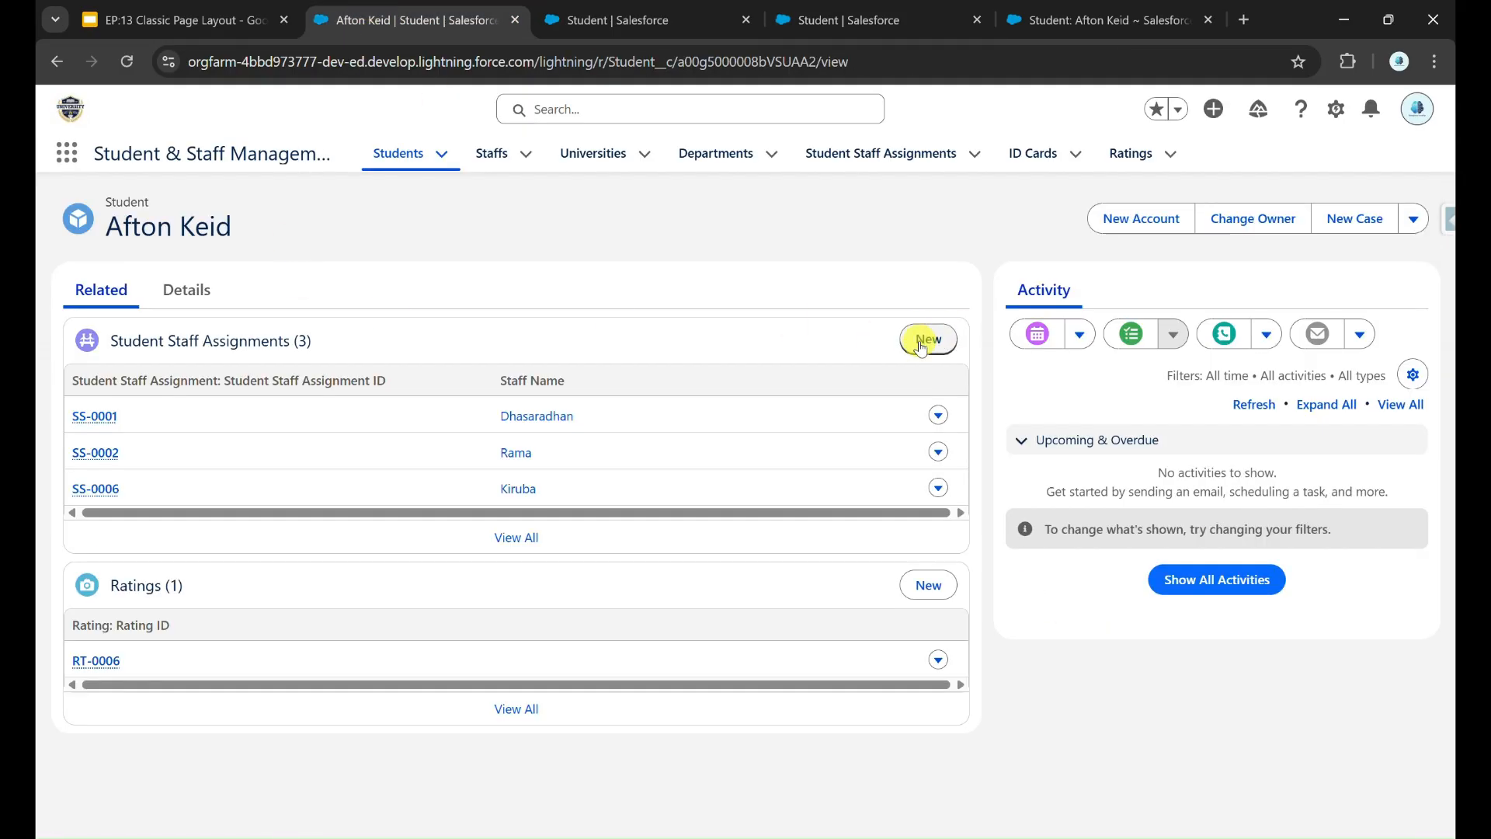
{"action": "left_click", "coordinate": [901, 23]}
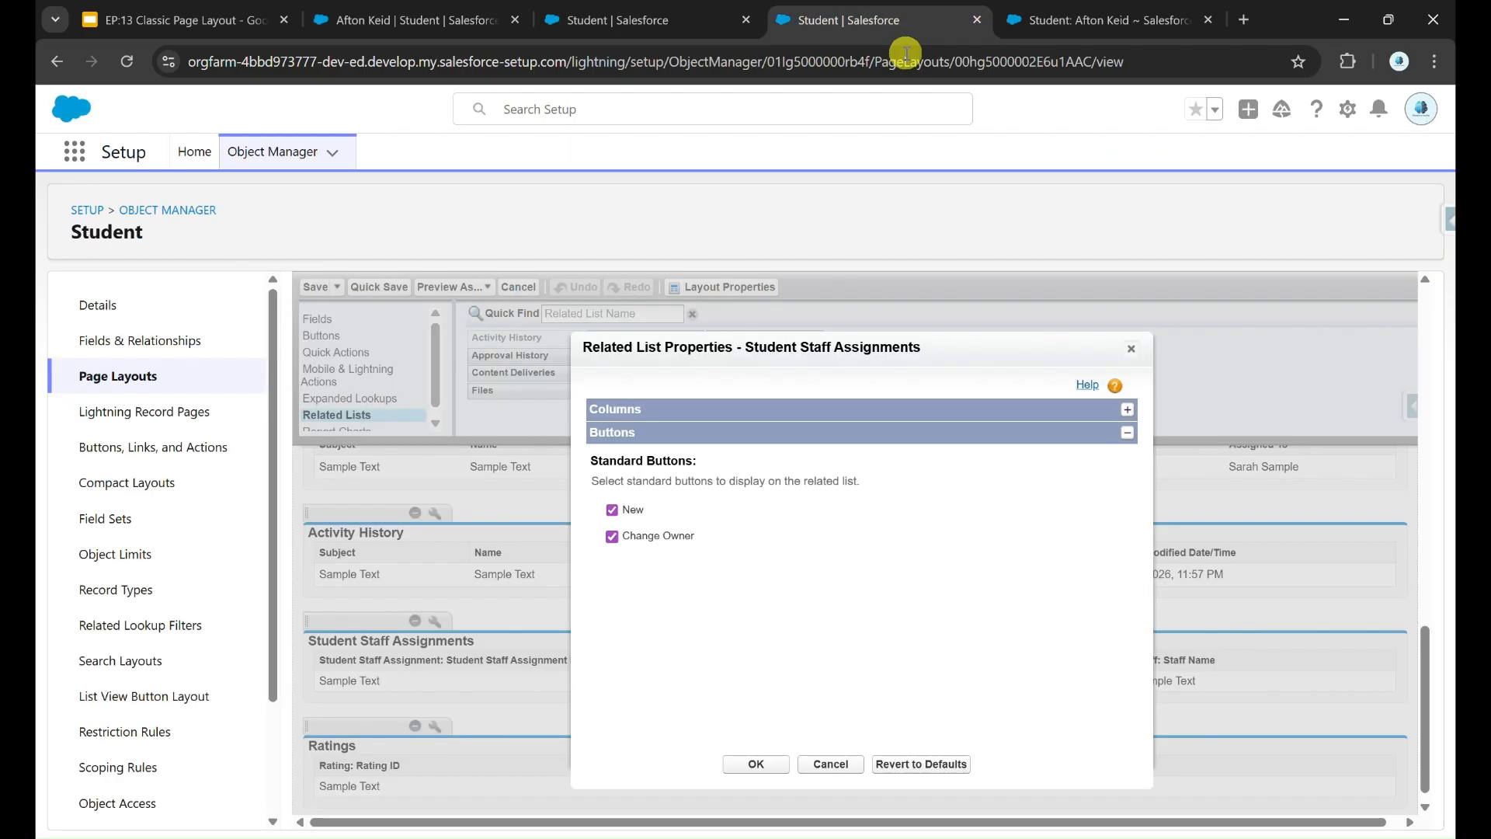
{"action": "left_click", "coordinate": [756, 765]}
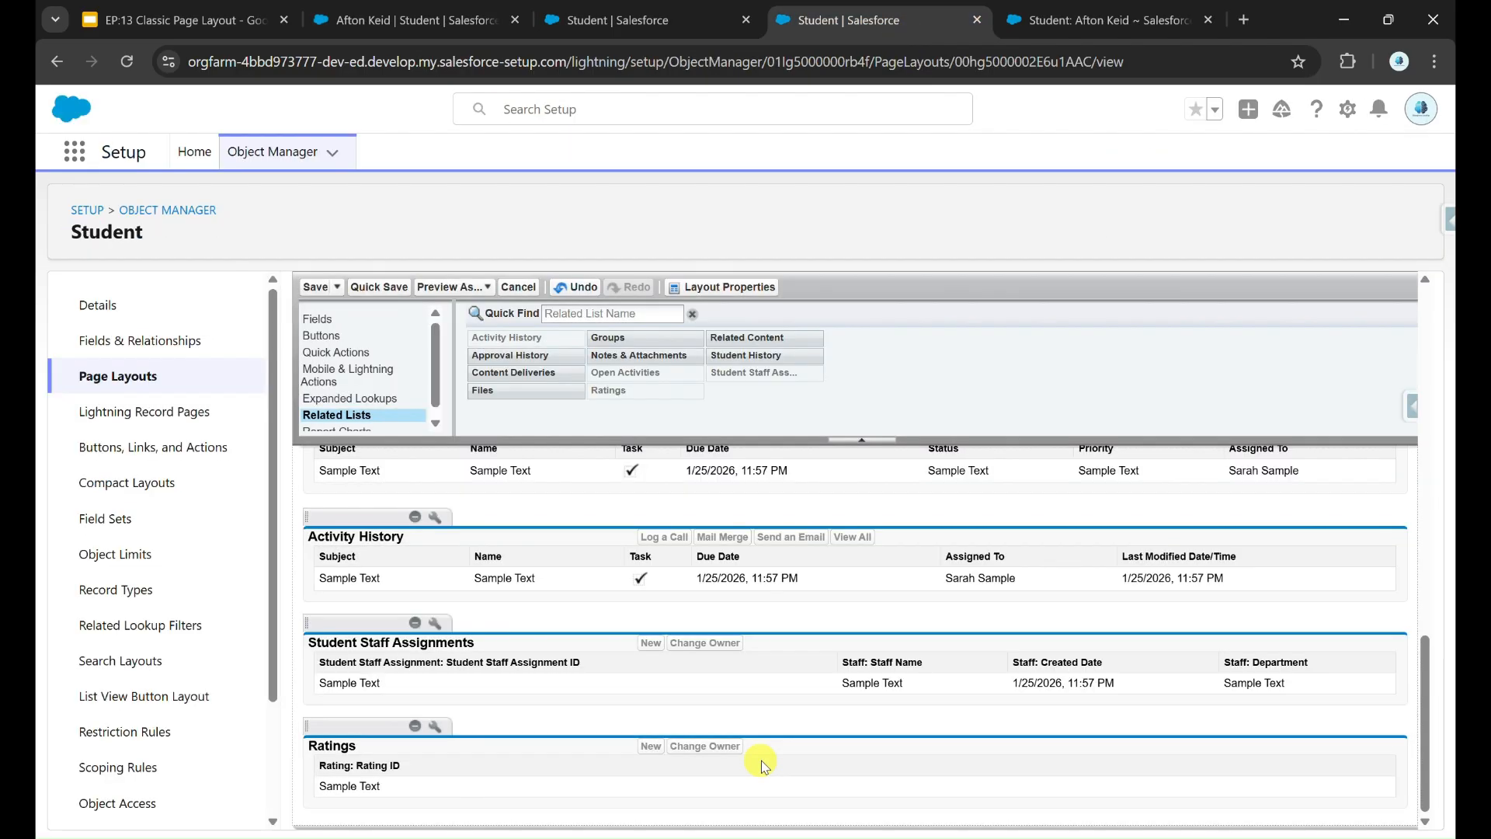
{"action": "left_click", "coordinate": [378, 288]}
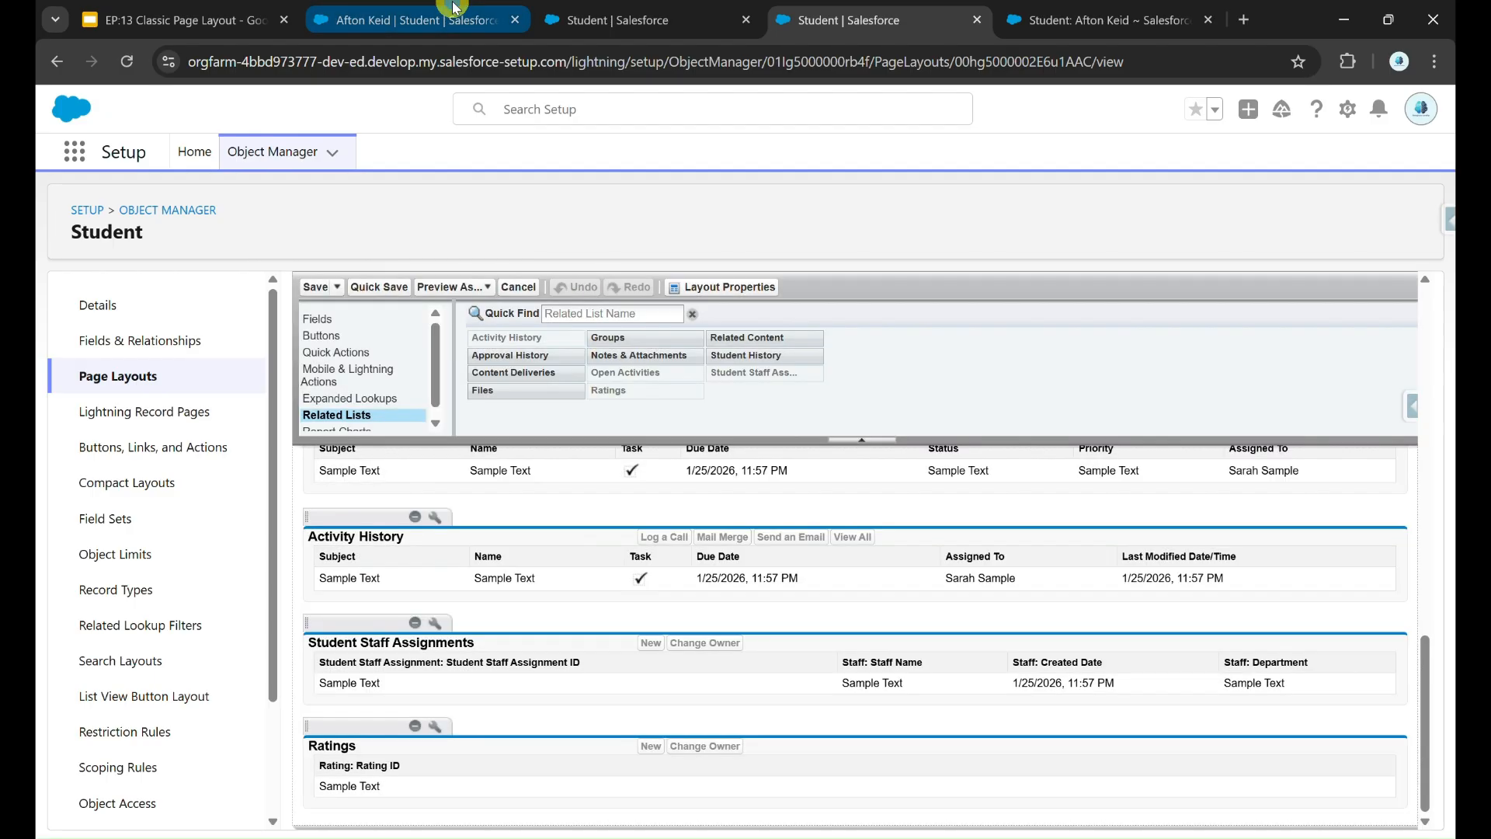
Step: Switch the display density to Comfy and check the new columns on the student record
{"action": "left_click", "coordinate": [454, 7]}
{"action": "left_click", "coordinate": [1425, 115]}
{"action": "left_click", "coordinate": [1203, 286]}
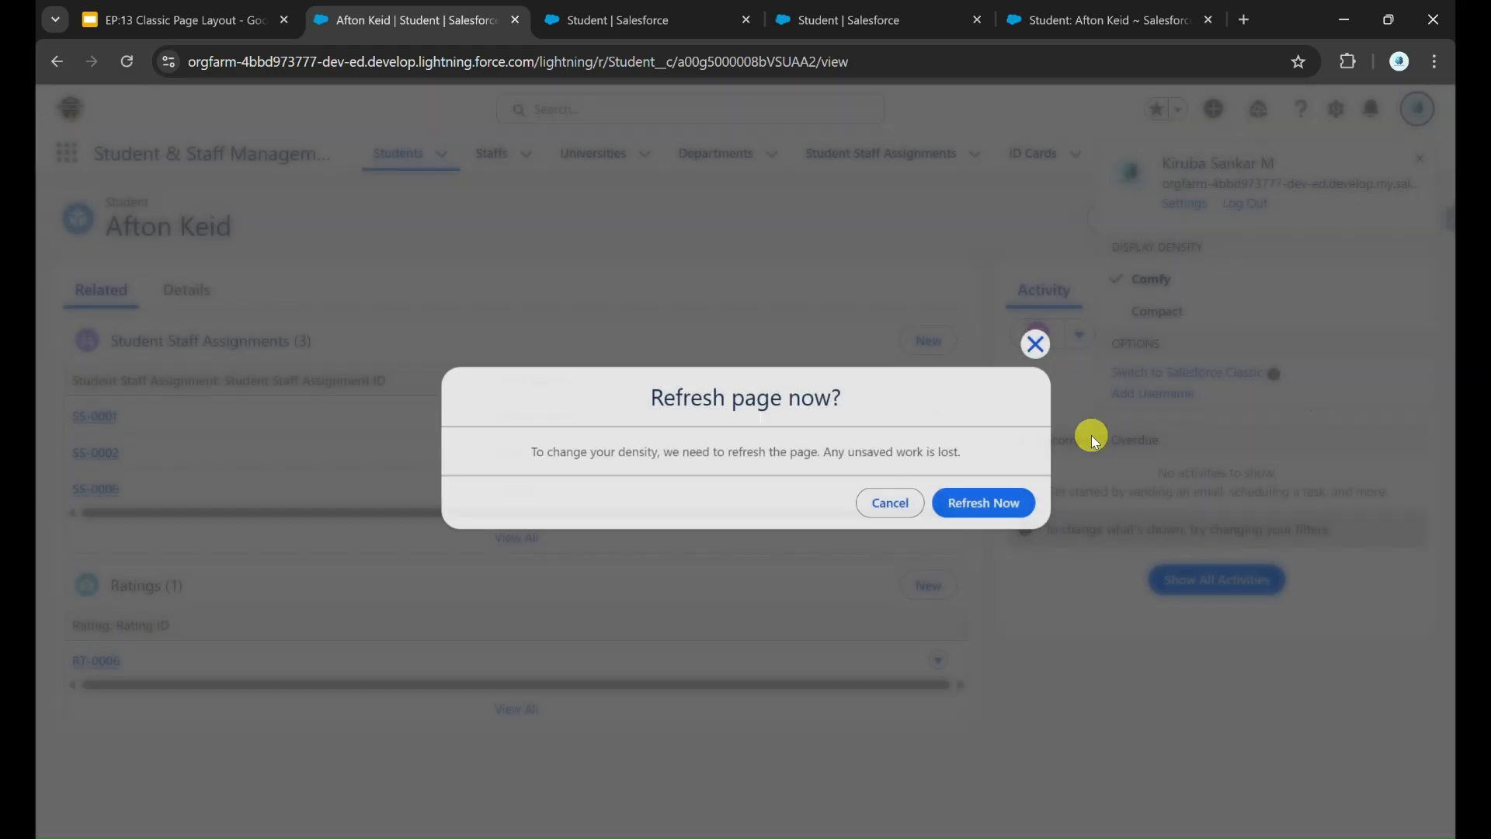
{"action": "left_click", "coordinate": [1001, 501]}
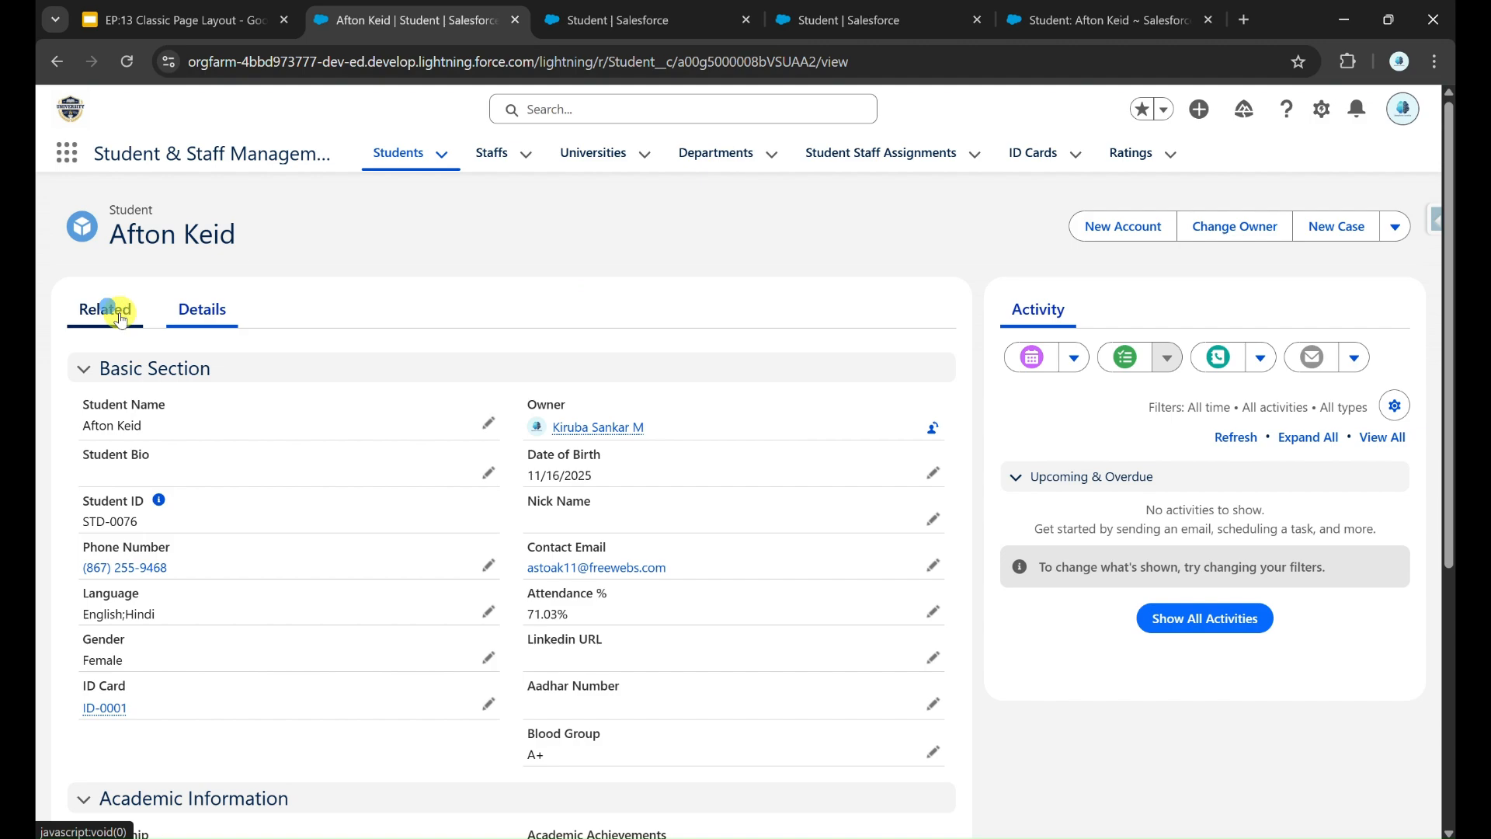
{"action": "left_click", "coordinate": [118, 311]}
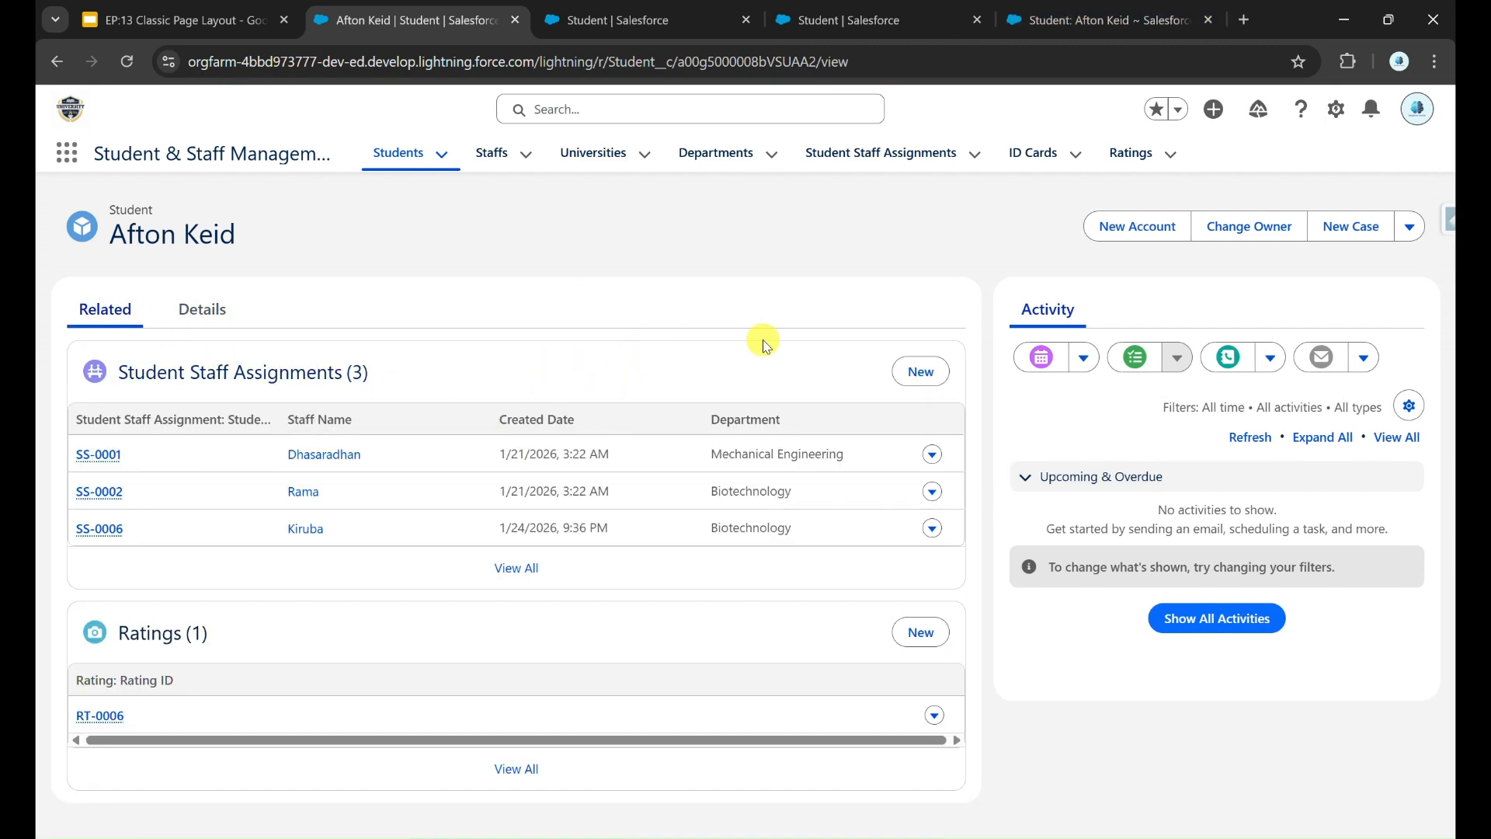
Step: Review the report charts available in the Student layout palette
{"action": "left_click", "coordinate": [917, 20]}
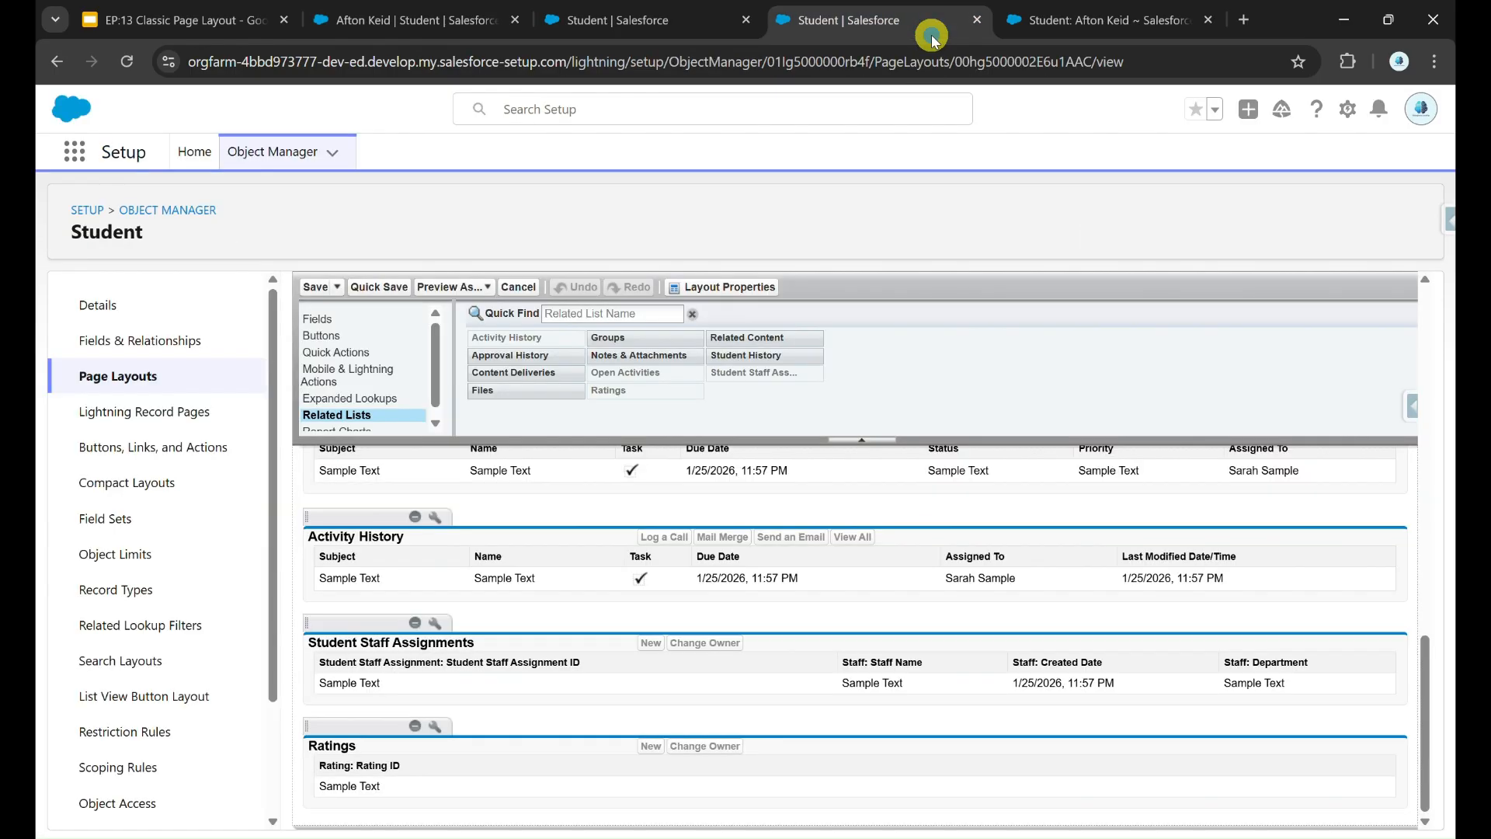
{"action": "scroll", "coordinate": [404, 422], "scroll_direction": "down", "scroll_amount": 1}
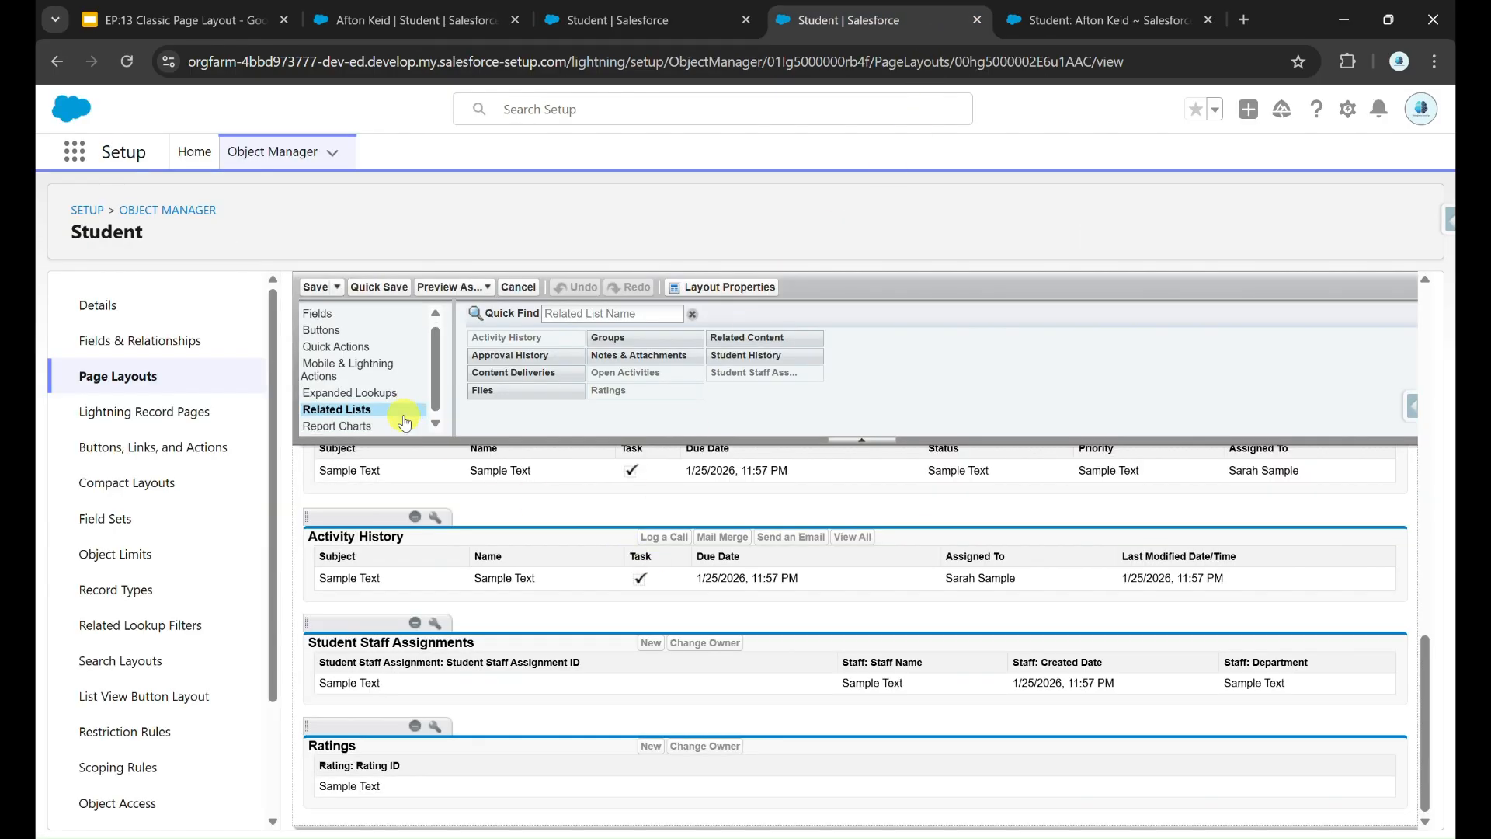
{"action": "left_click", "coordinate": [359, 424]}
{"action": "scroll", "coordinate": [358, 432], "scroll_direction": "up", "scroll_amount": 10}
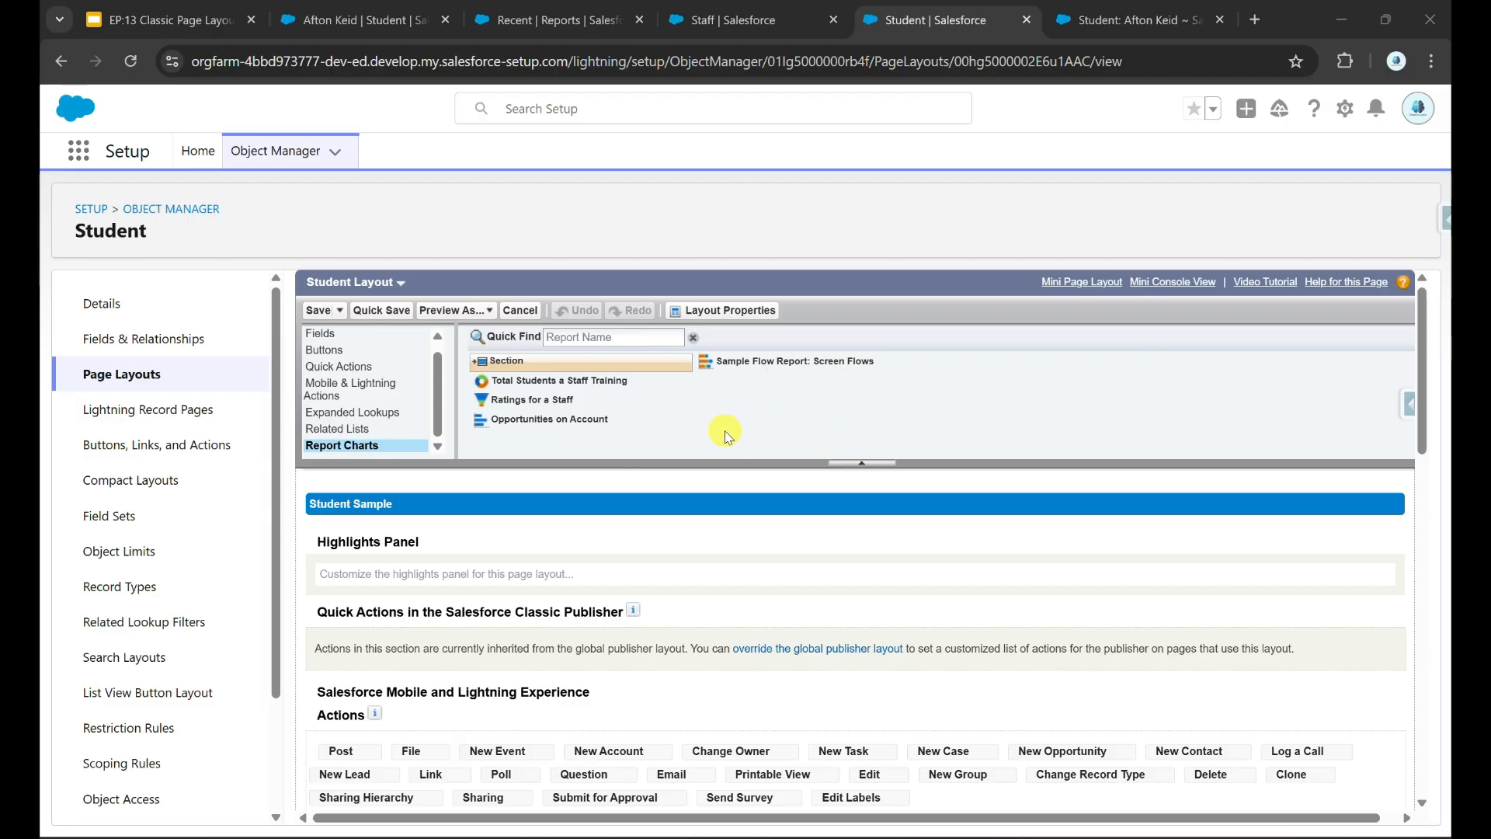
Step: Open Ratings for a Staff and Total Students a Staff Training in new tabs, and edit the ratings report
{"action": "left_click", "coordinate": [503, 23]}
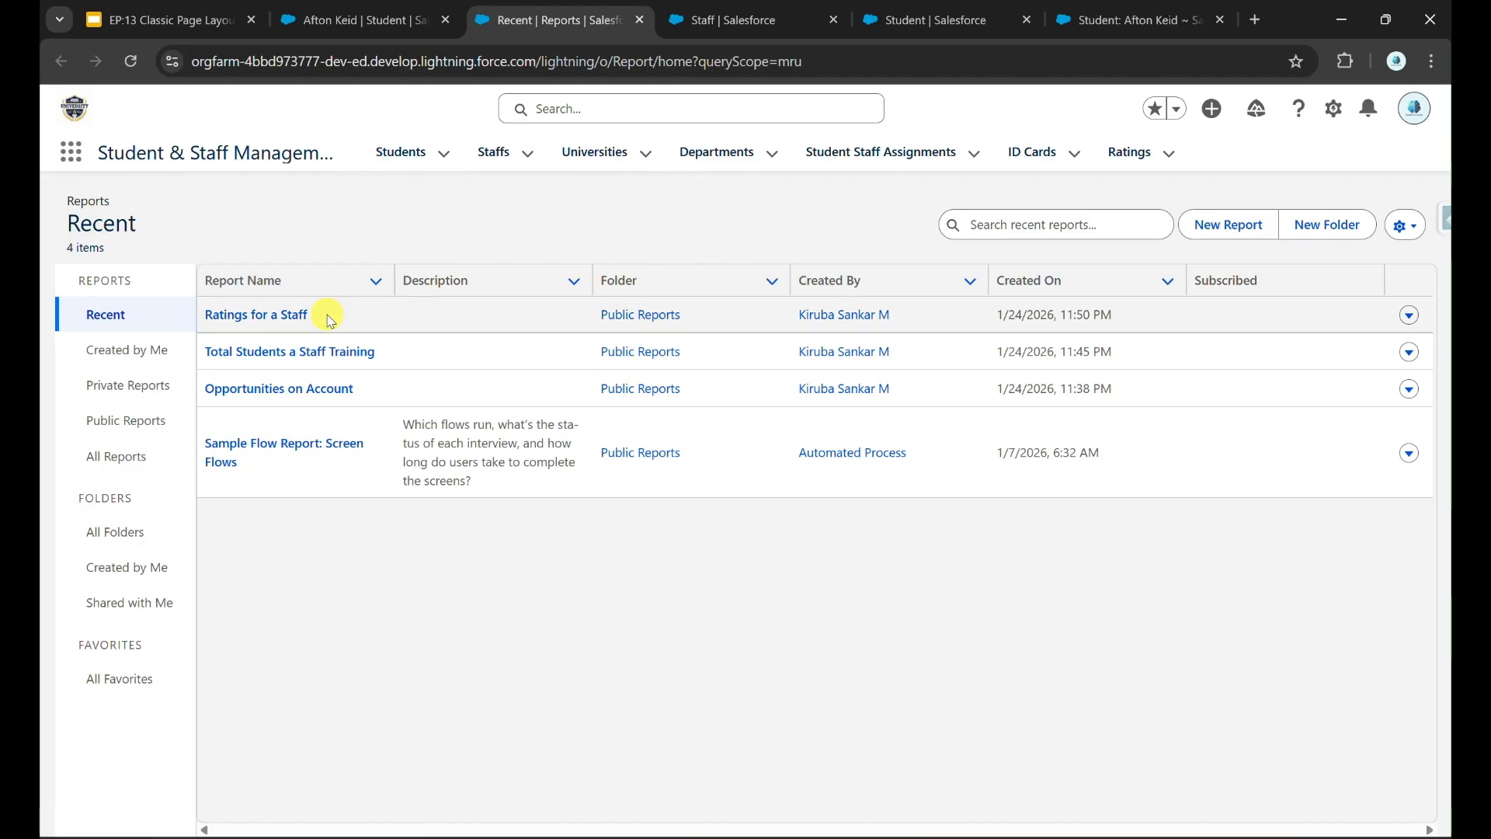
{"action": "right_click", "coordinate": [282, 316]}
{"action": "left_click", "coordinate": [325, 333]}
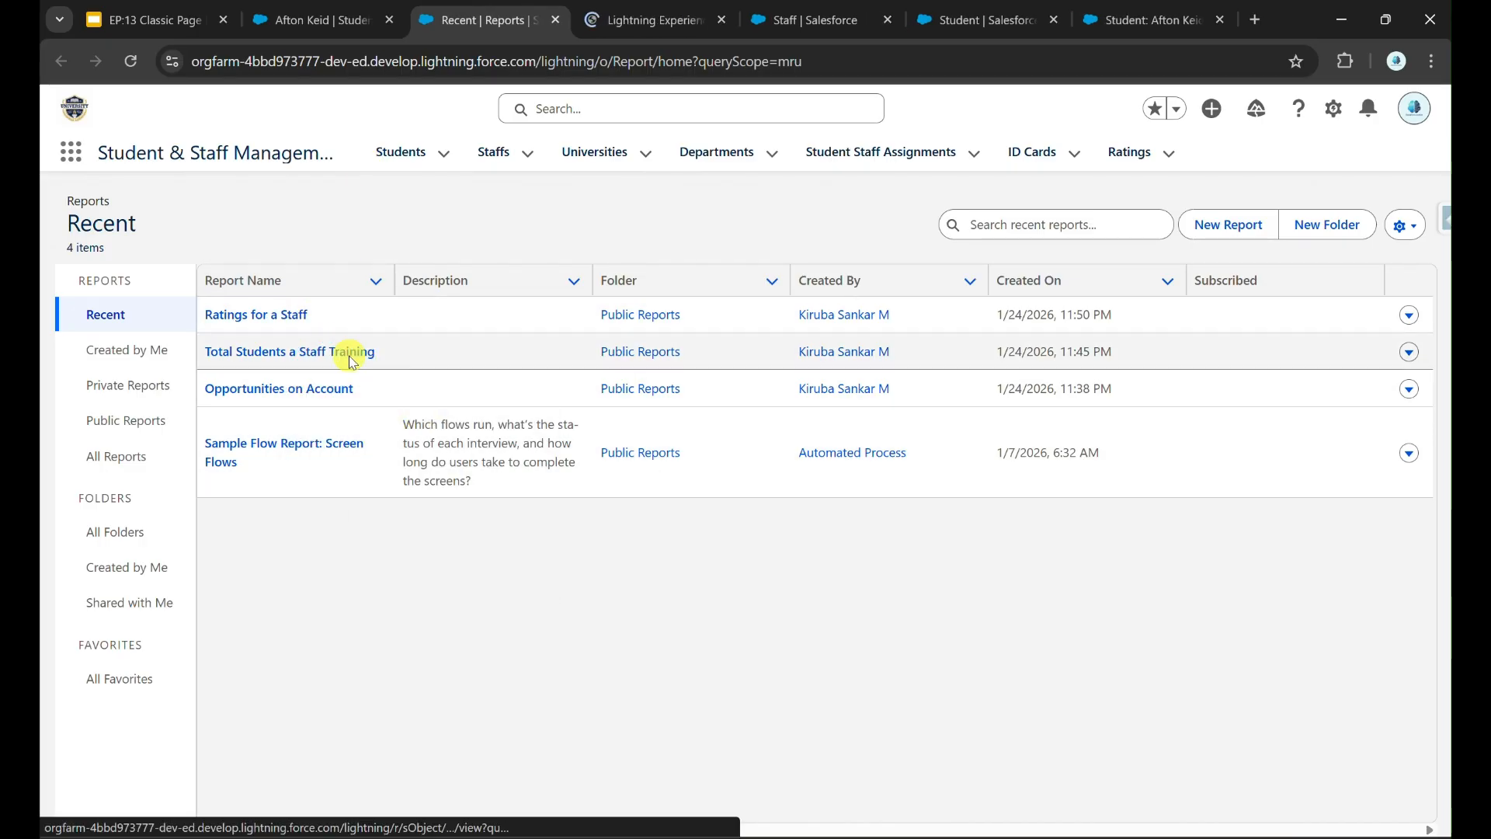
{"action": "right_click", "coordinate": [349, 359]}
{"action": "left_click", "coordinate": [388, 372]}
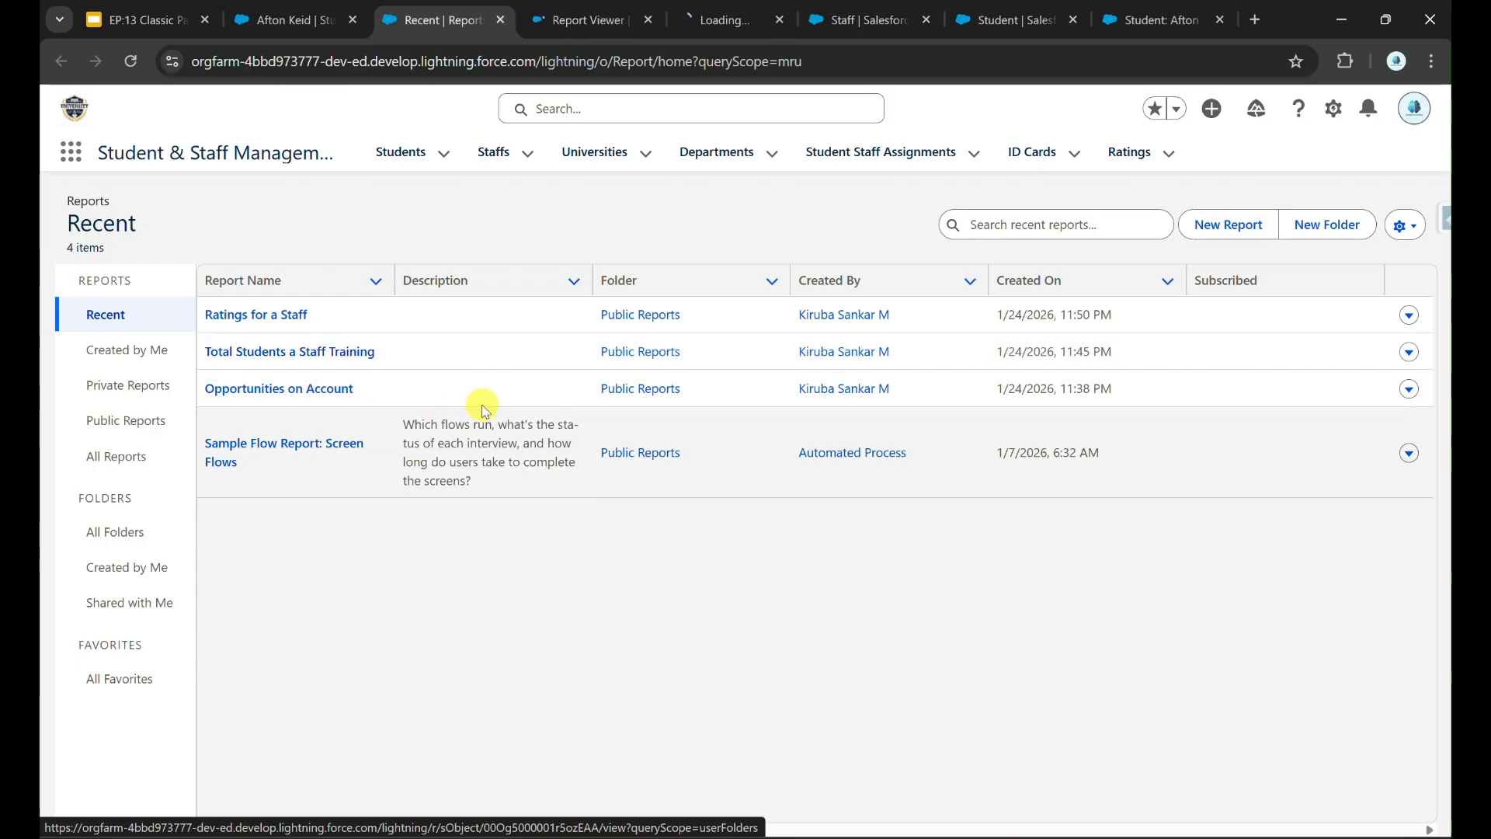
{"action": "left_click", "coordinate": [542, 17]}
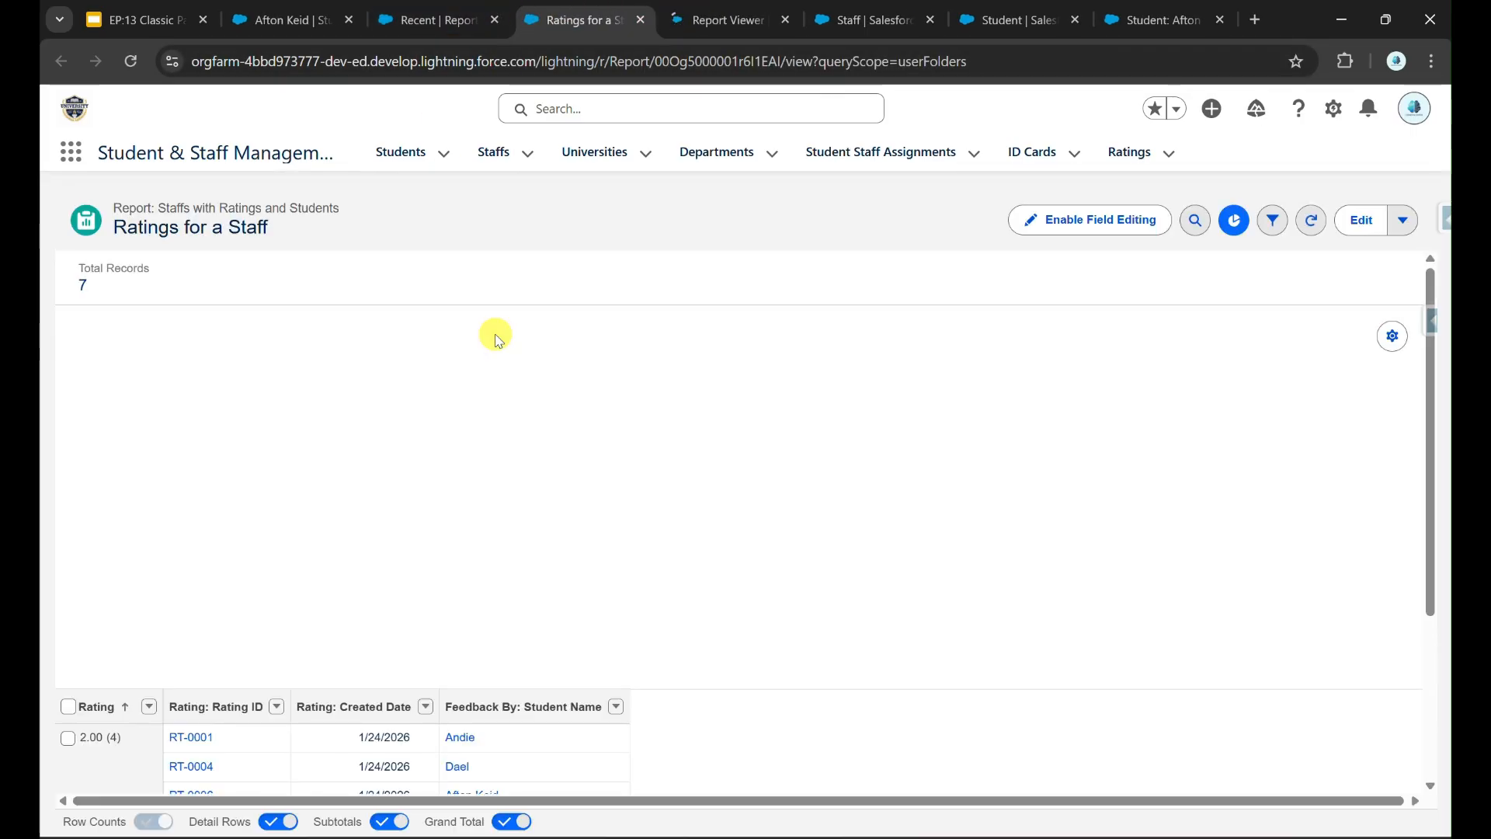
{"action": "left_click", "coordinate": [1362, 220]}
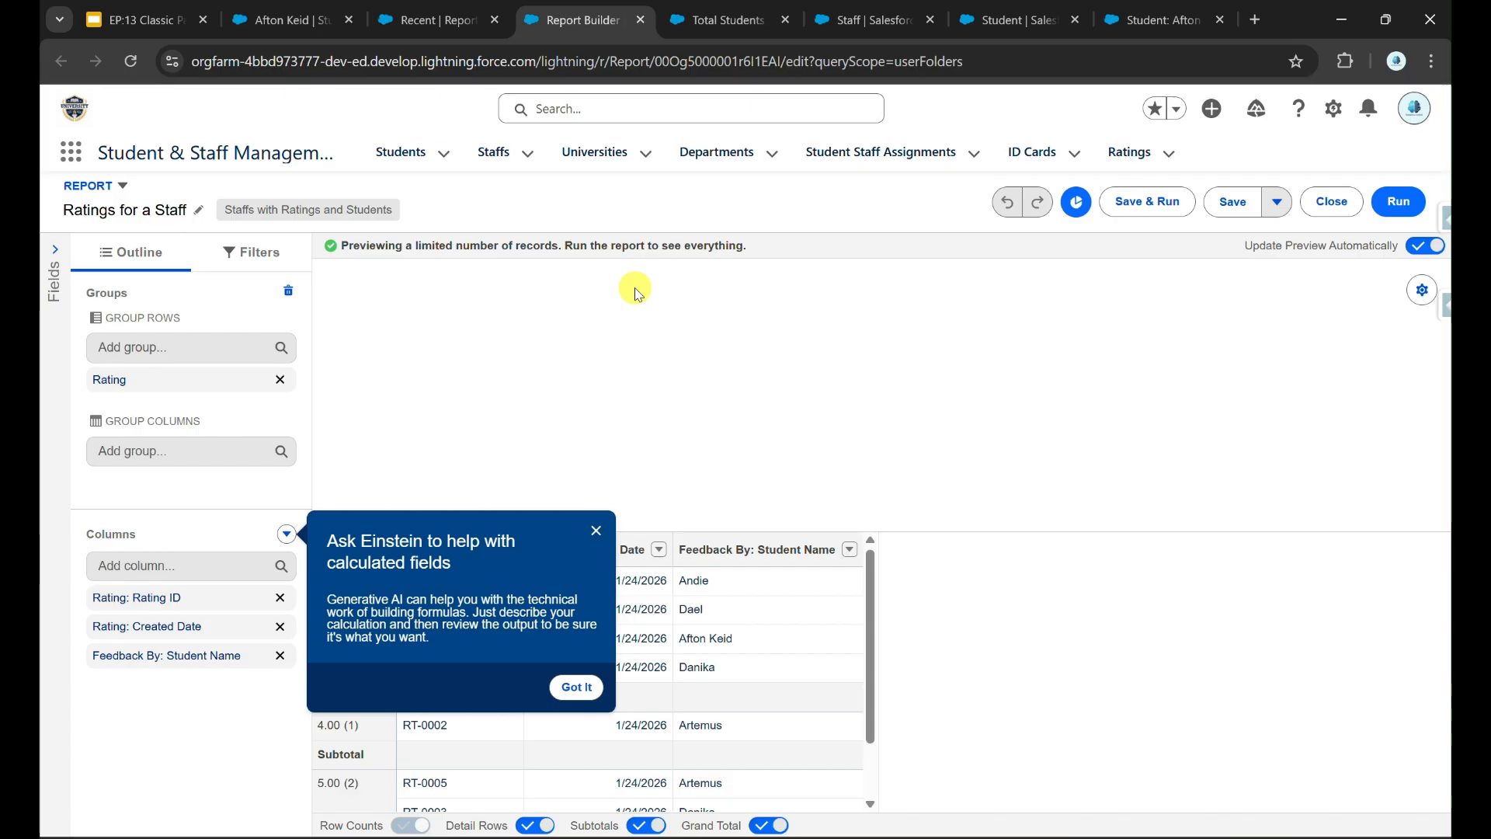
{"action": "left_click", "coordinate": [594, 528]}
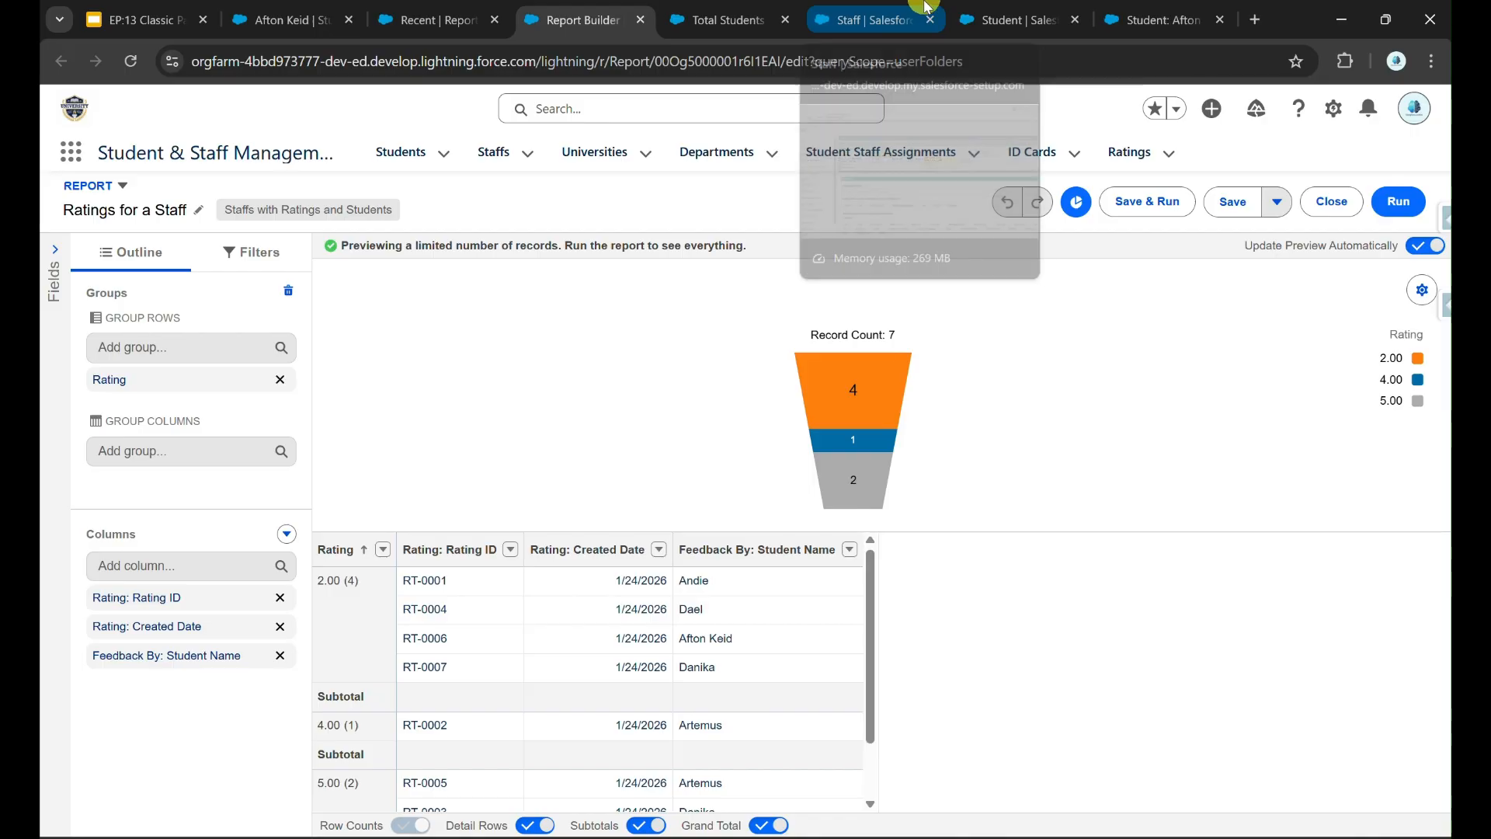
{"action": "left_click", "coordinate": [893, 19]}
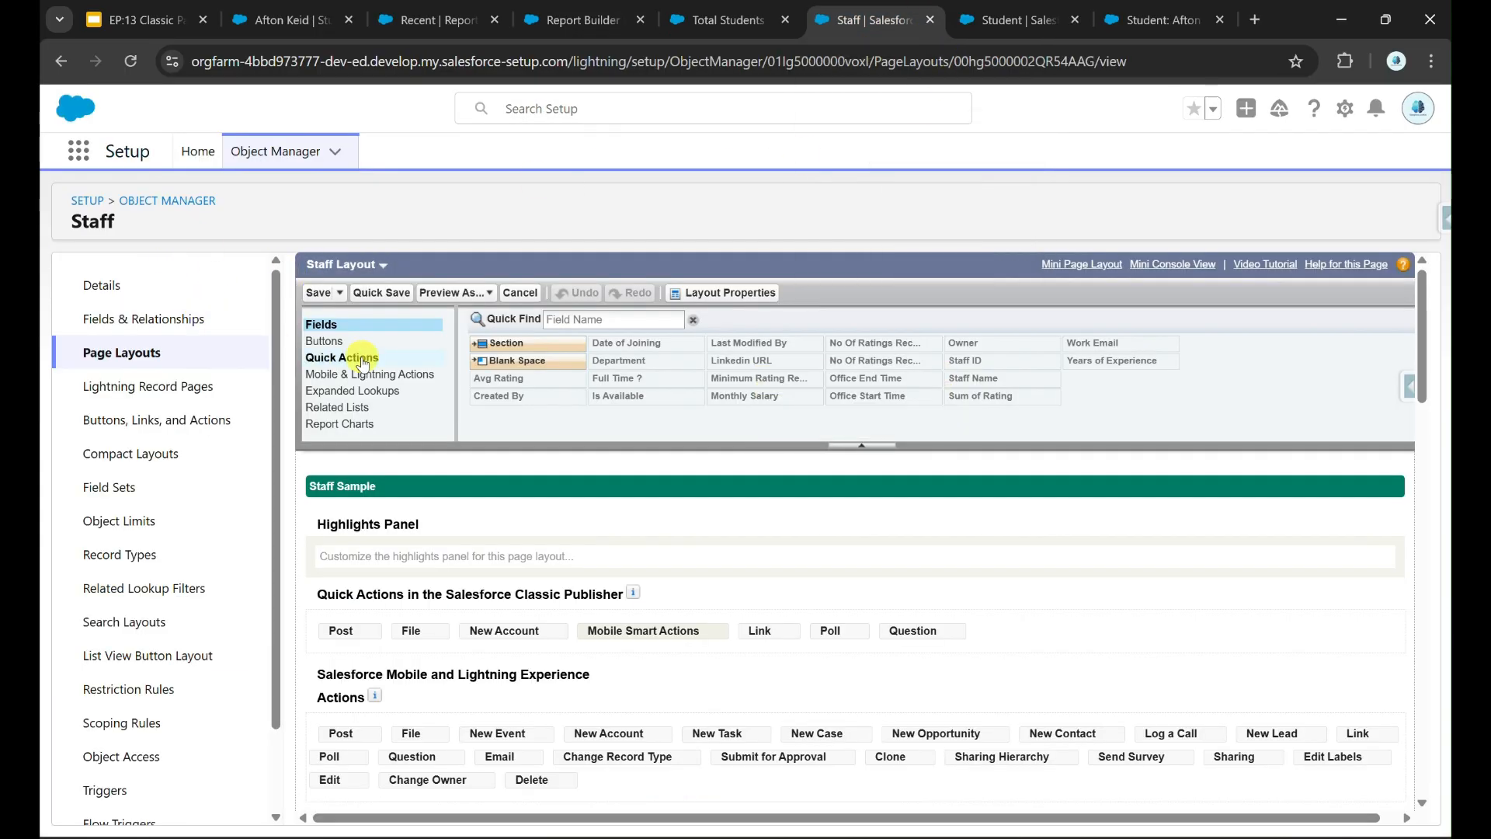
Step: Place the Total Students a Staff Training chart on the Staff layout, quick save, and open a staff record
{"action": "left_click", "coordinate": [373, 435]}
{"action": "scroll", "coordinate": [712, 605], "scroll_direction": "down", "scroll_amount": 5}
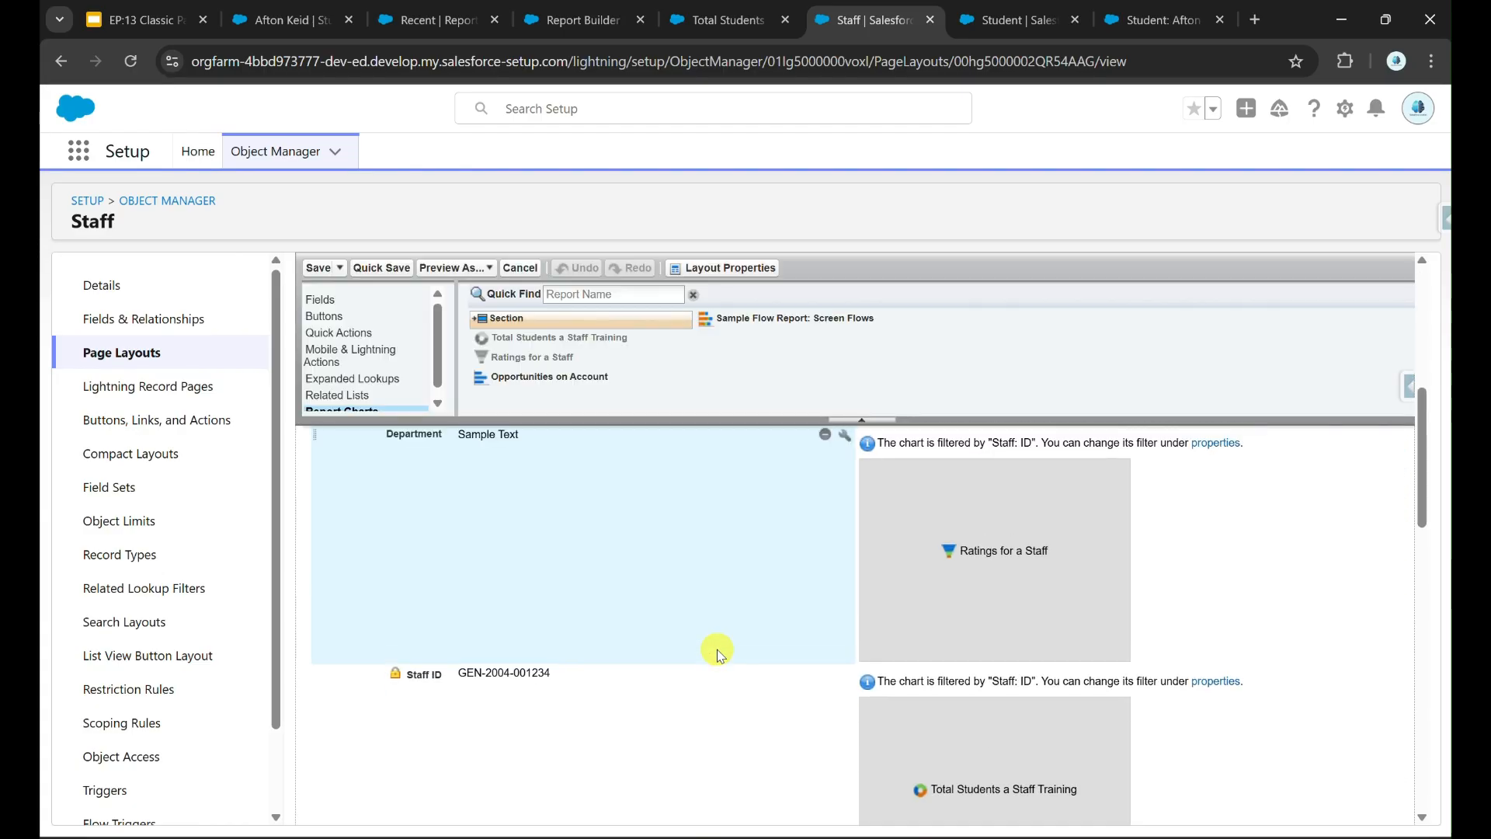
{"action": "scroll", "coordinate": [717, 654], "scroll_direction": "up", "scroll_amount": 2}
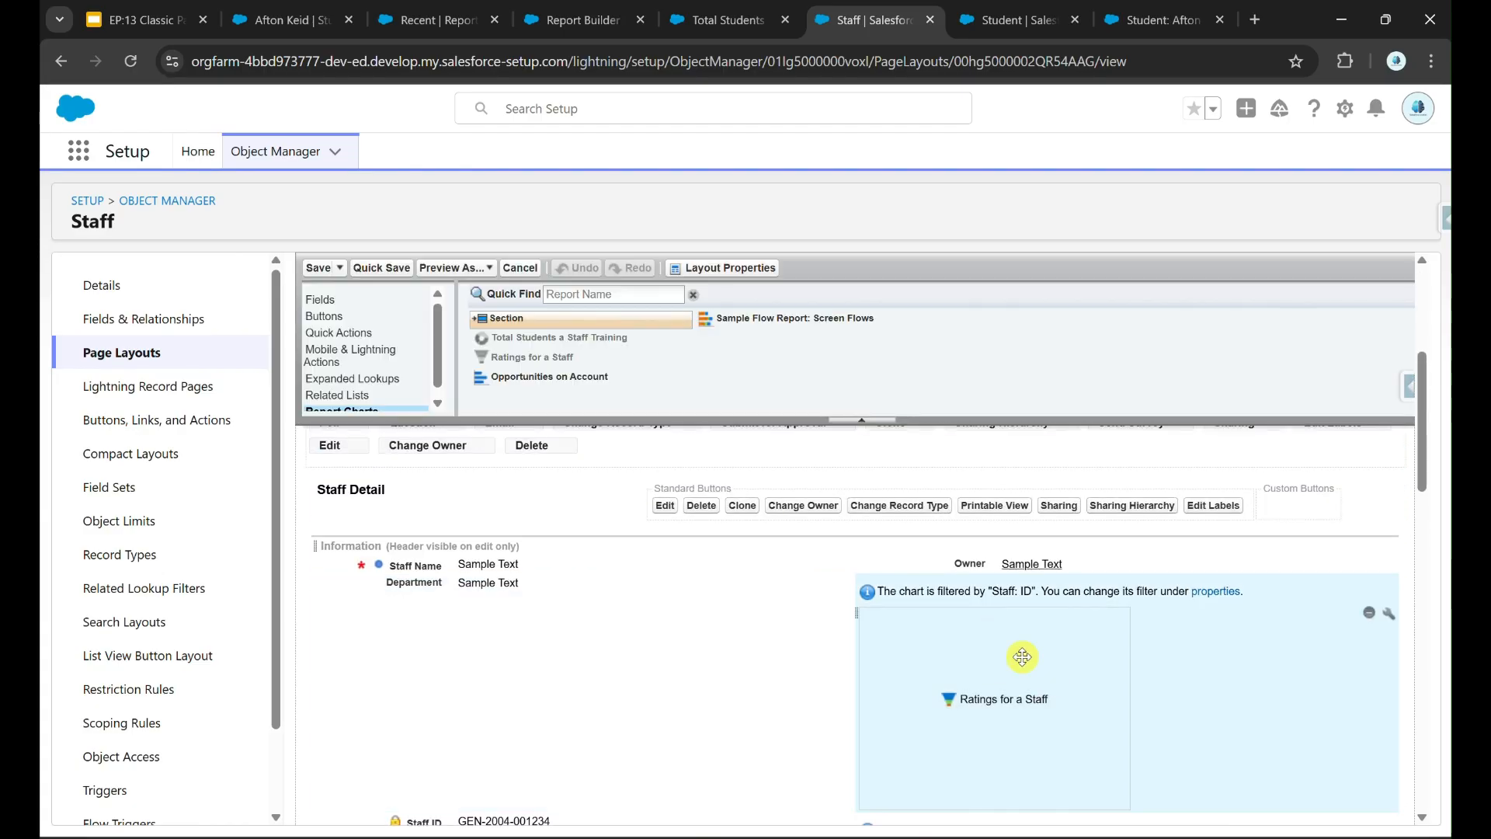
{"action": "left_click_drag", "start_coordinate": [585, 342], "coordinate": [1105, 653]}
{"action": "left_click", "coordinate": [408, 269]}
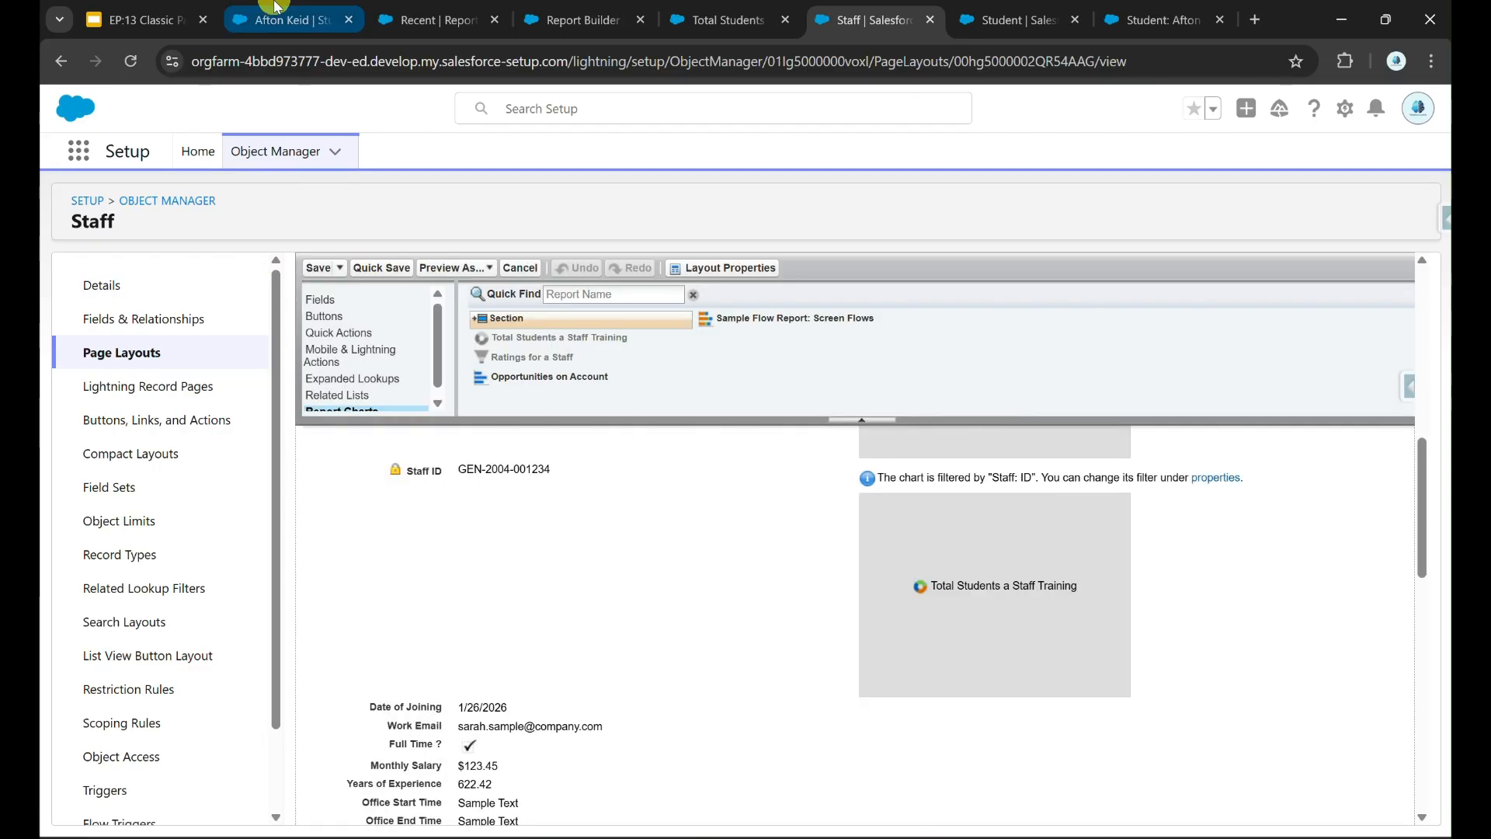
{"action": "left_click", "coordinate": [275, 8]}
{"action": "left_click", "coordinate": [205, 390]}
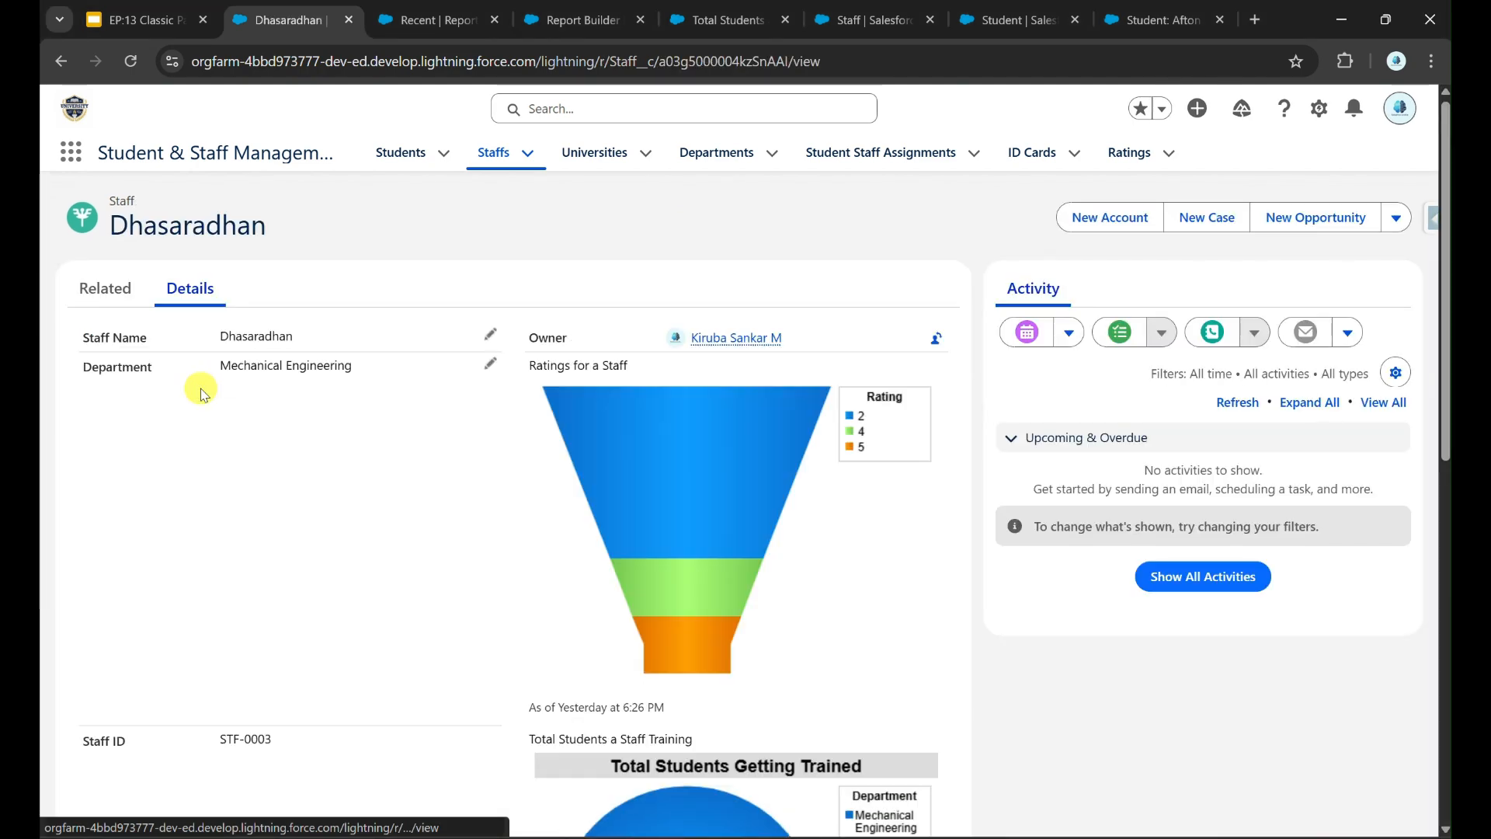
Step: Enlarge the staff record's Ratings for a Staff funnel chart and inspect each rating segment
{"action": "scroll", "coordinate": [650, 486], "scroll_direction": "down", "scroll_amount": 2}
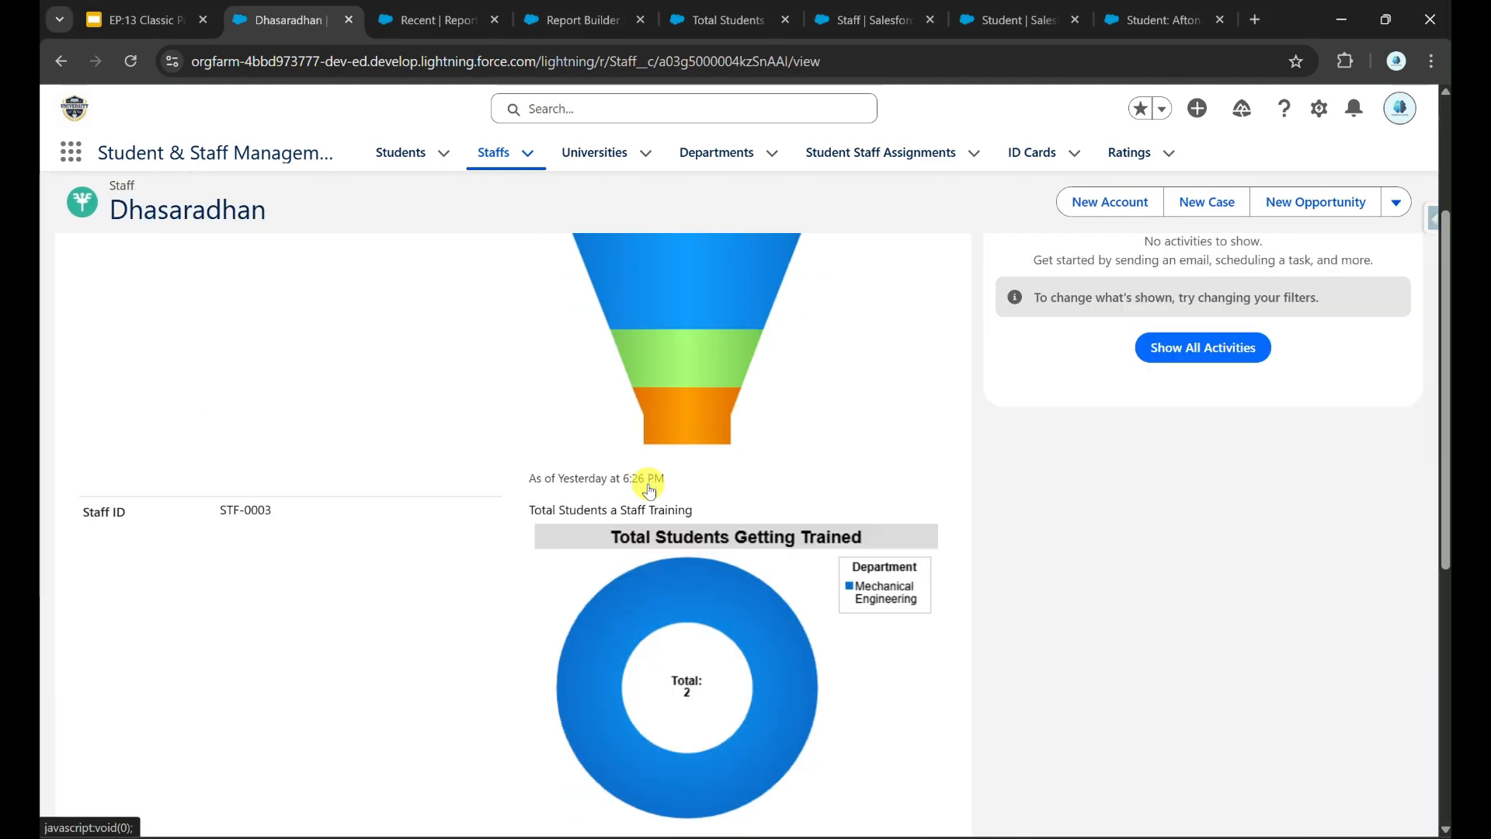
{"action": "scroll", "coordinate": [649, 483], "scroll_direction": "up", "scroll_amount": 3}
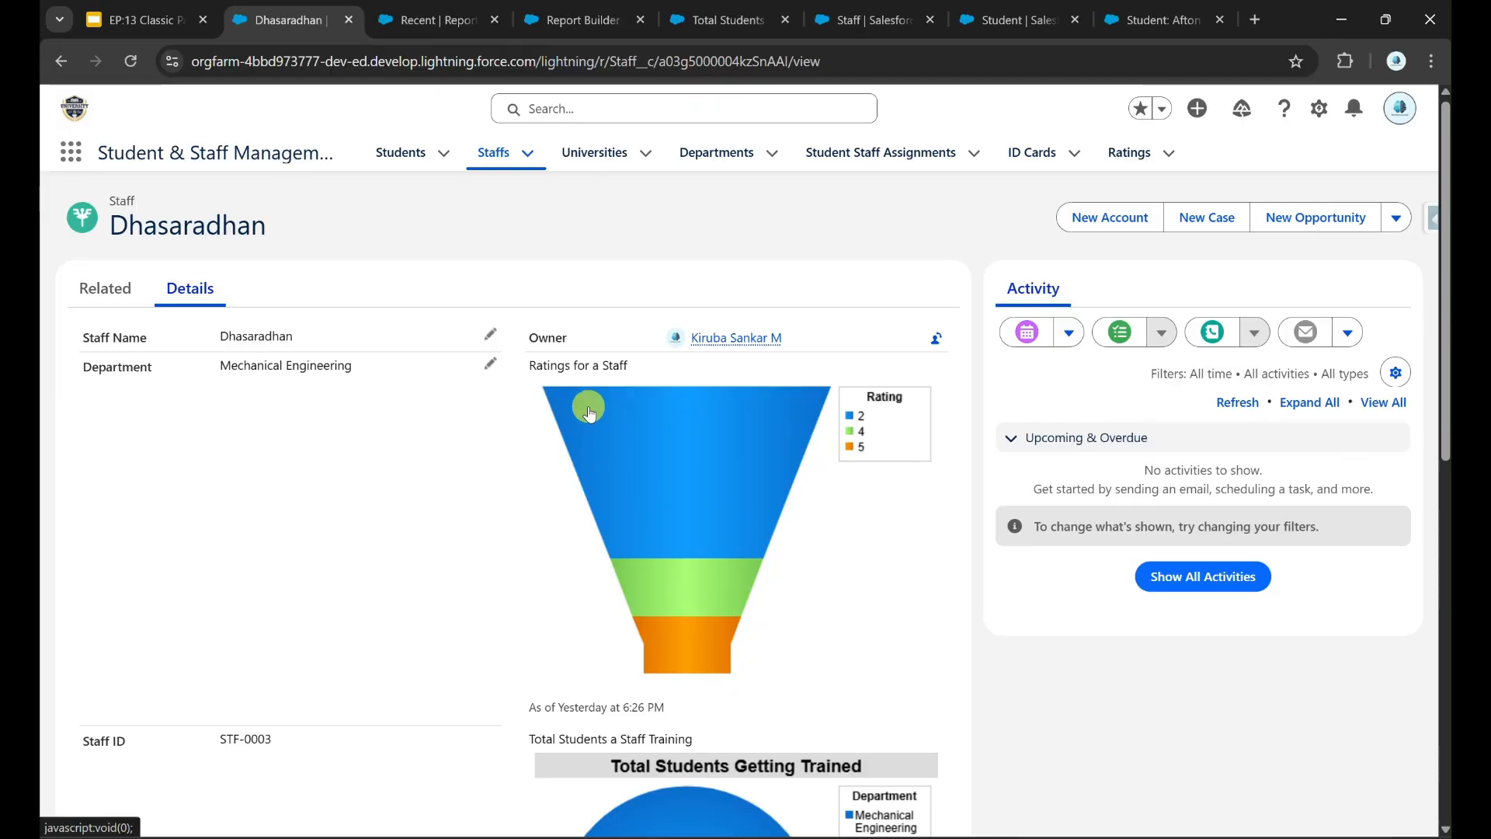
{"action": "left_click", "coordinate": [808, 441]}
{"action": "mouse_move", "coordinate": [745, 319]}
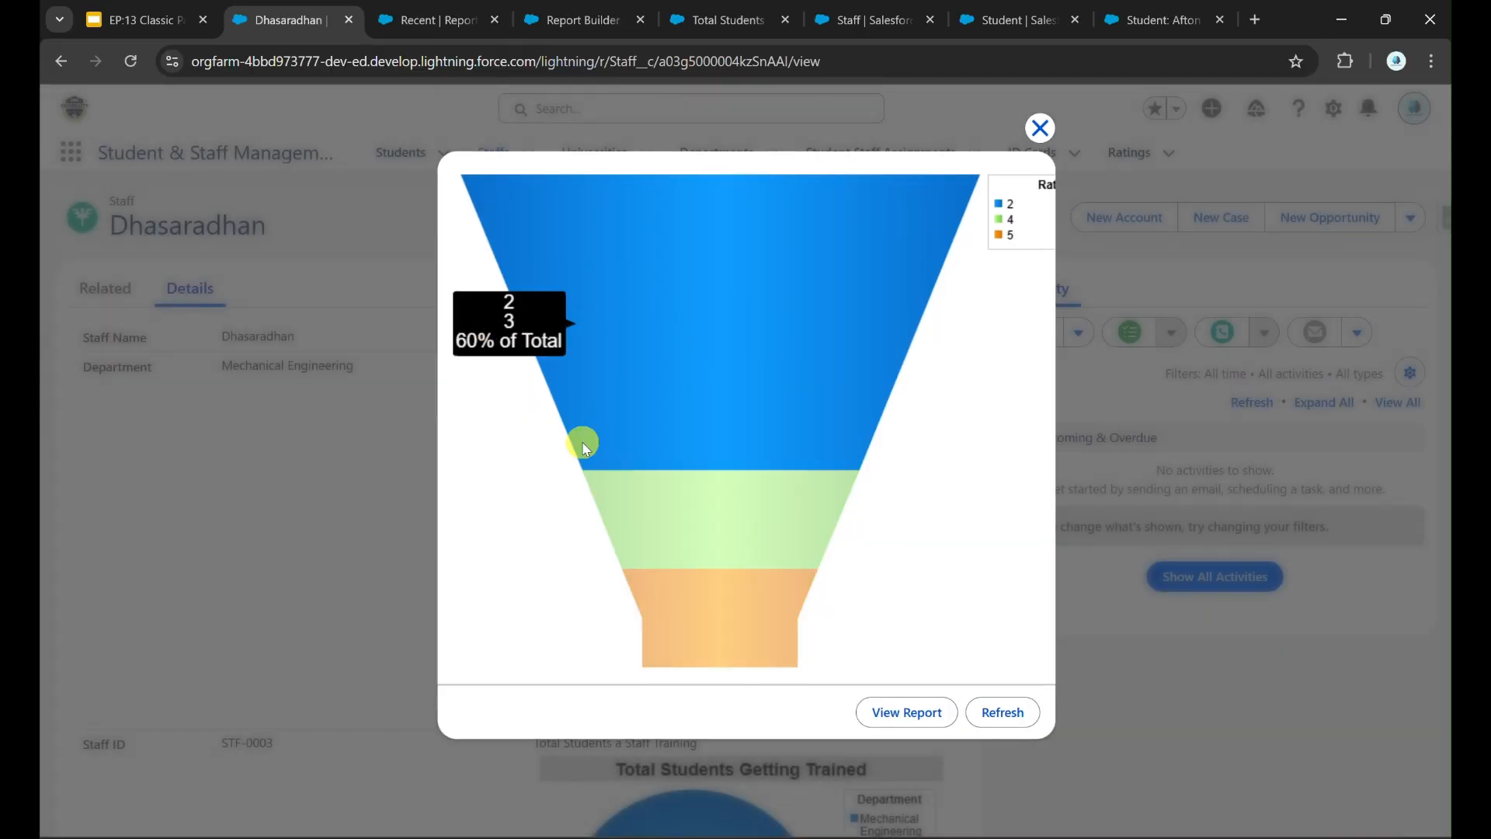
{"action": "mouse_move", "coordinate": [785, 509]}
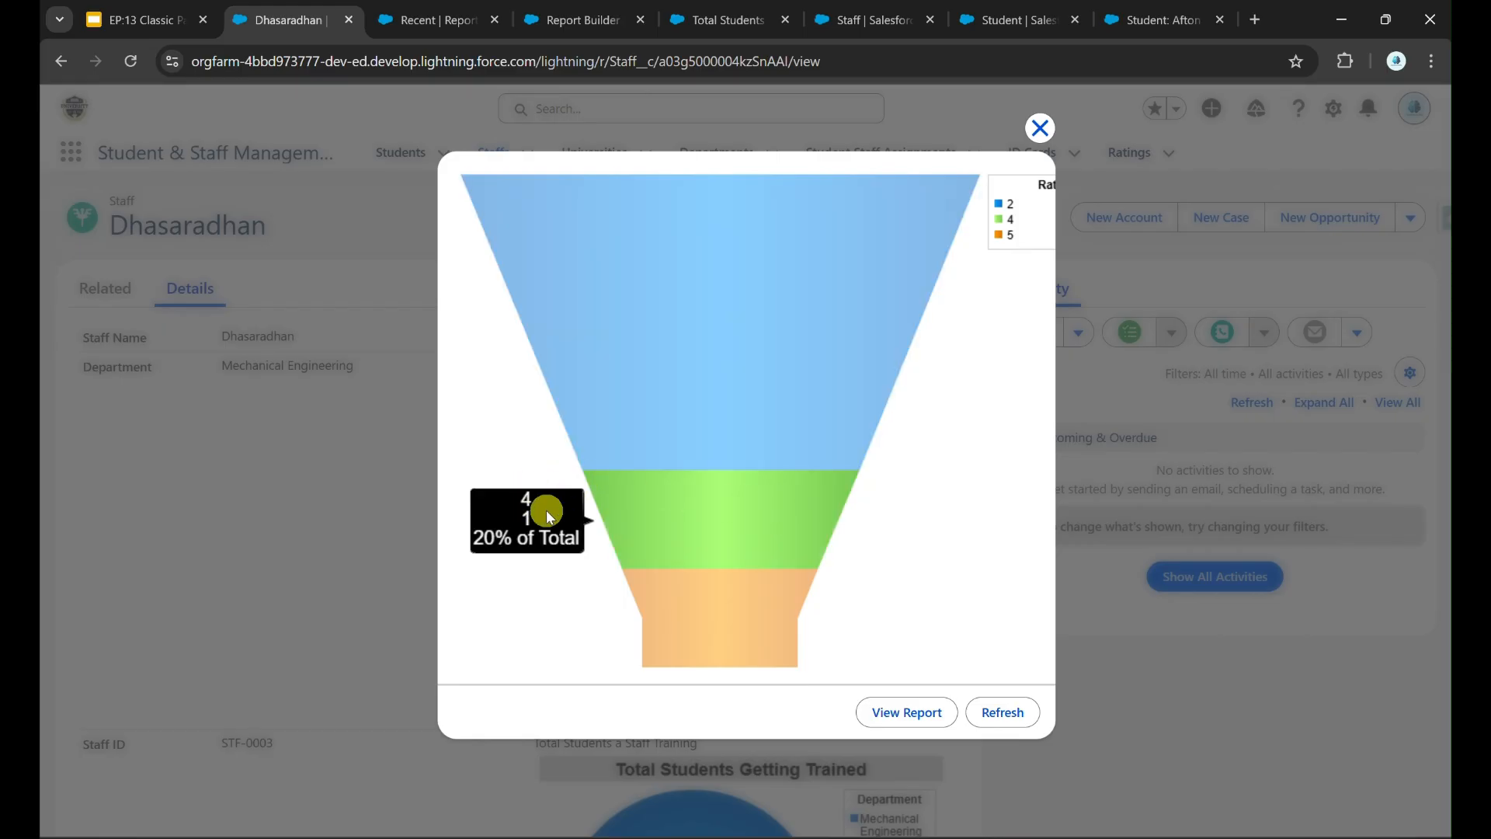
{"action": "mouse_move", "coordinate": [809, 591]}
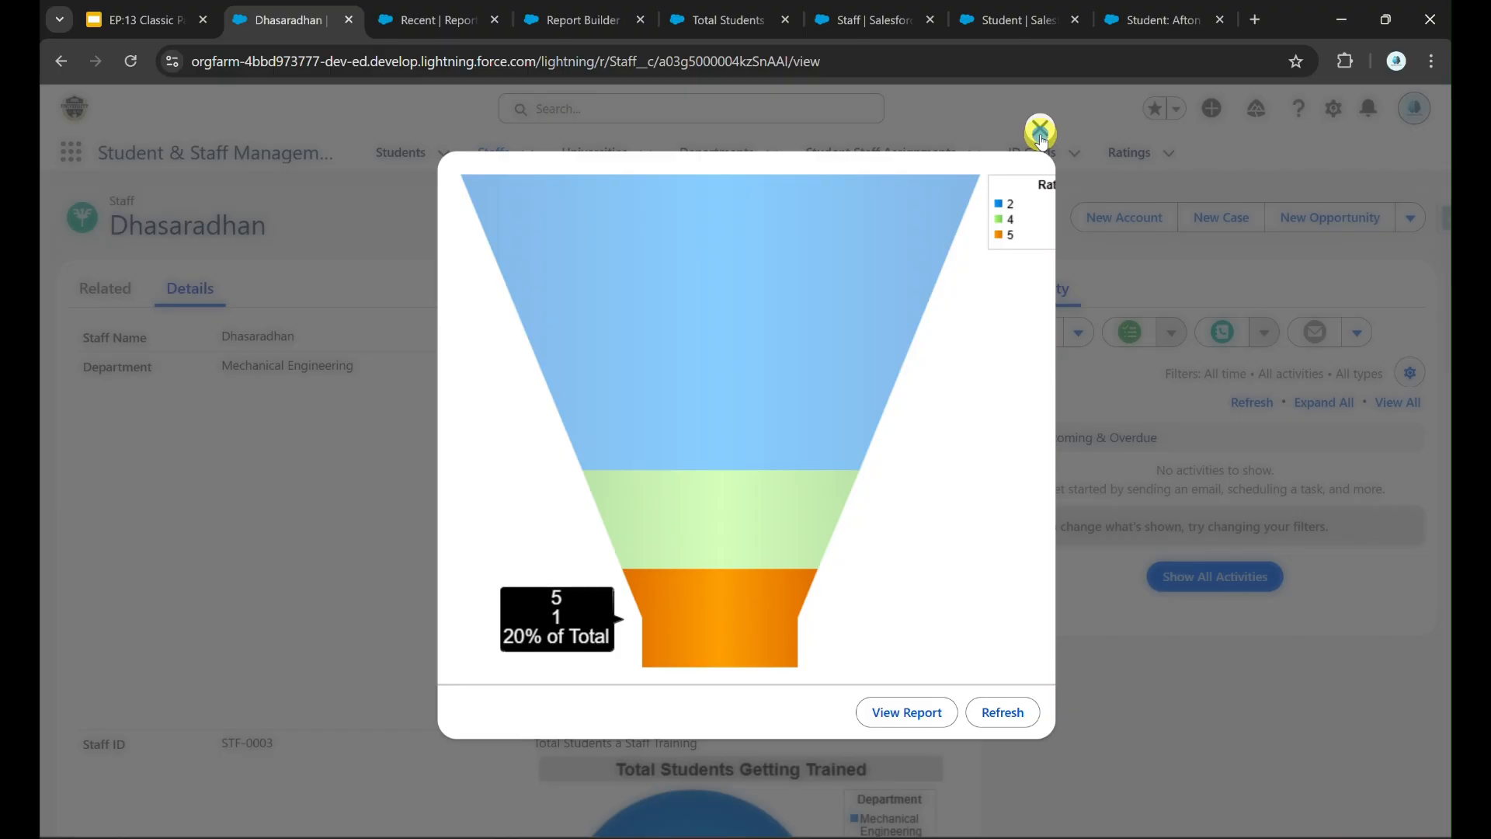
{"action": "left_click", "coordinate": [1040, 129]}
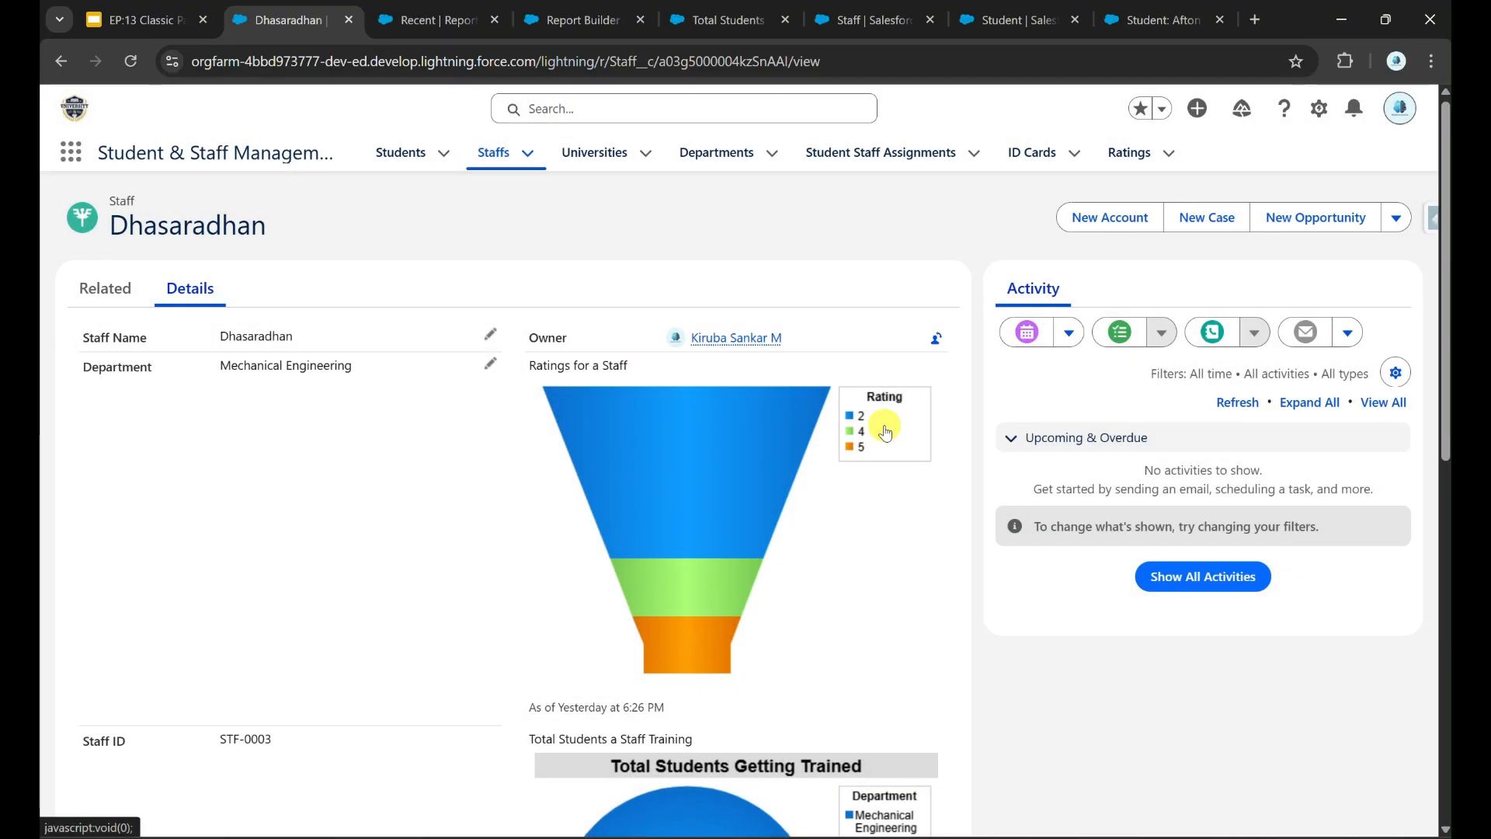
{"action": "left_click", "coordinate": [1010, 20]}
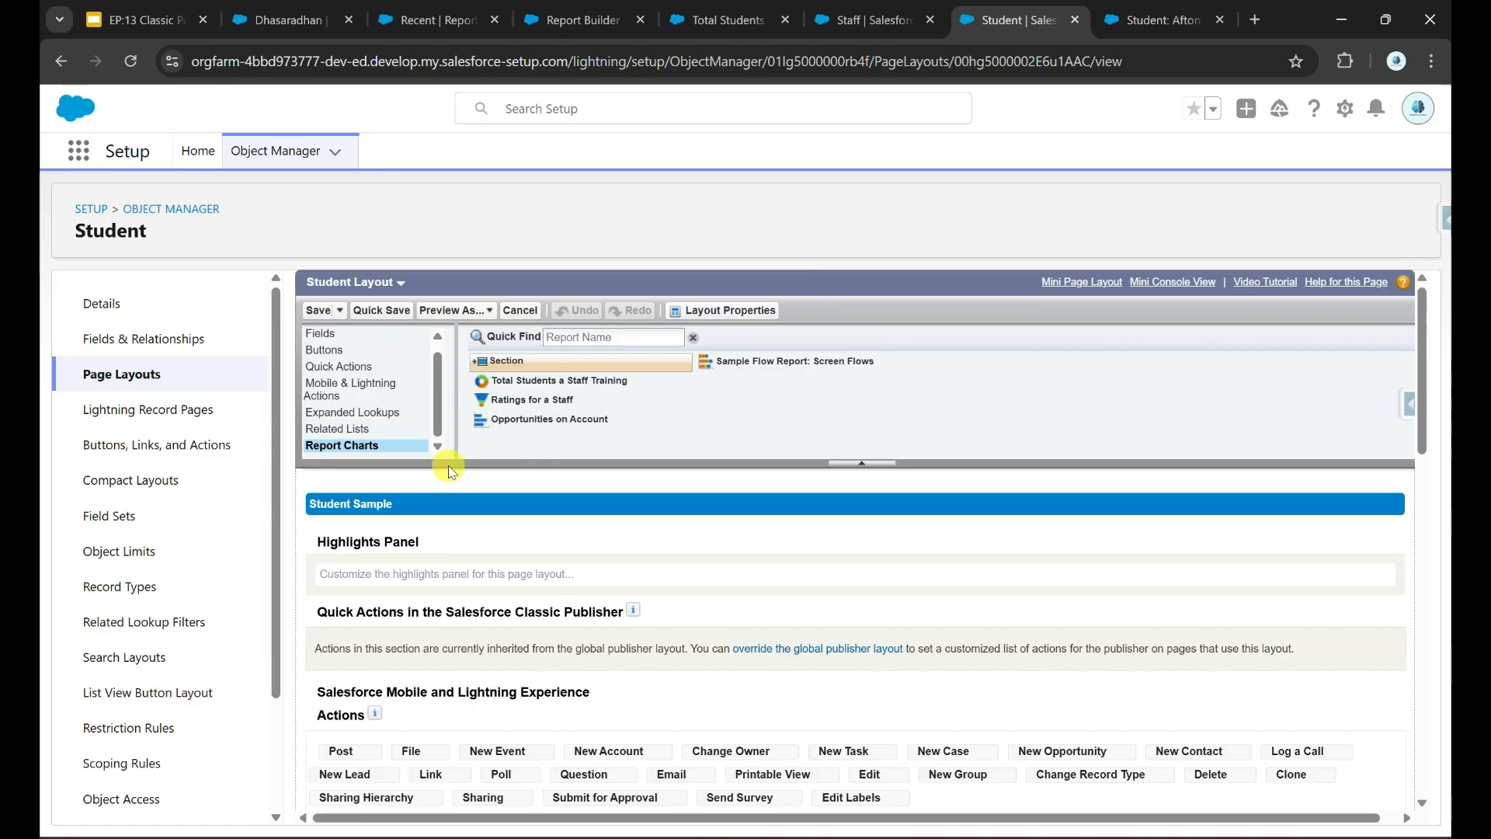
Step: Make Phone Number a required field on the Student layout
{"action": "scroll", "coordinate": [575, 651], "scroll_direction": "down", "scroll_amount": 5}
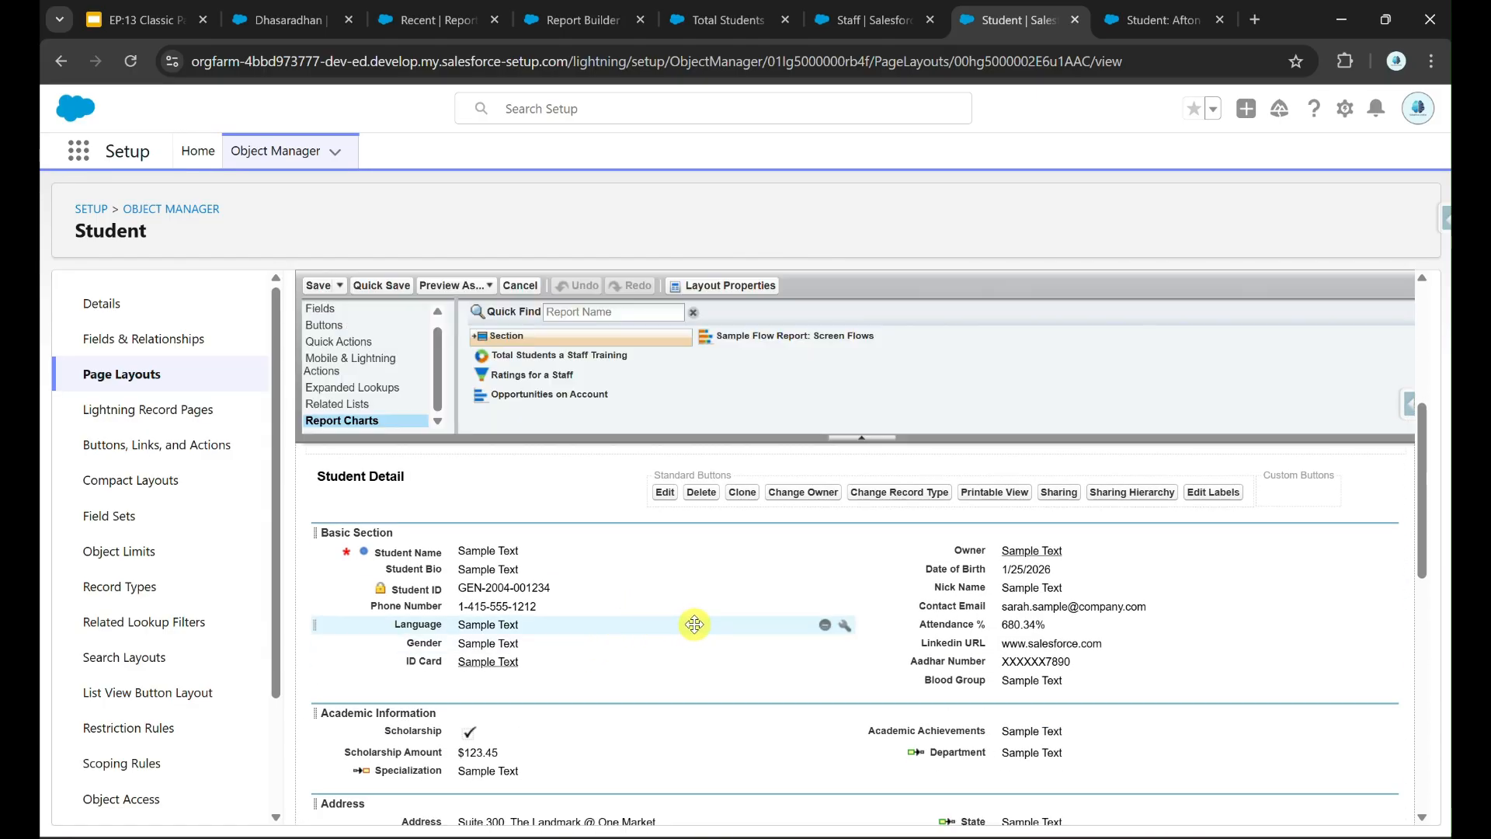
{"action": "left_click", "coordinate": [844, 608]}
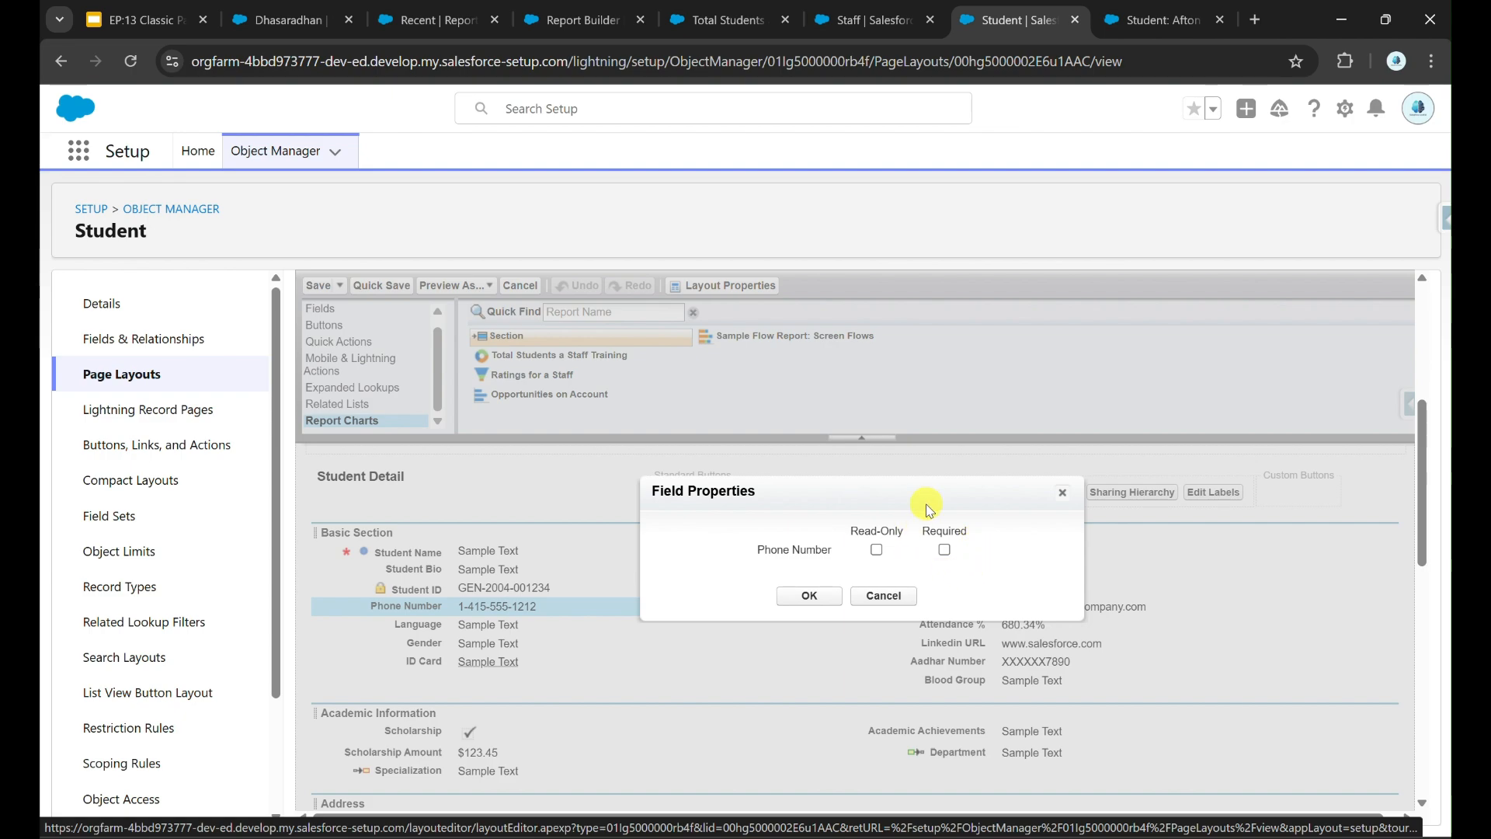
{"action": "left_click", "coordinate": [1060, 491]}
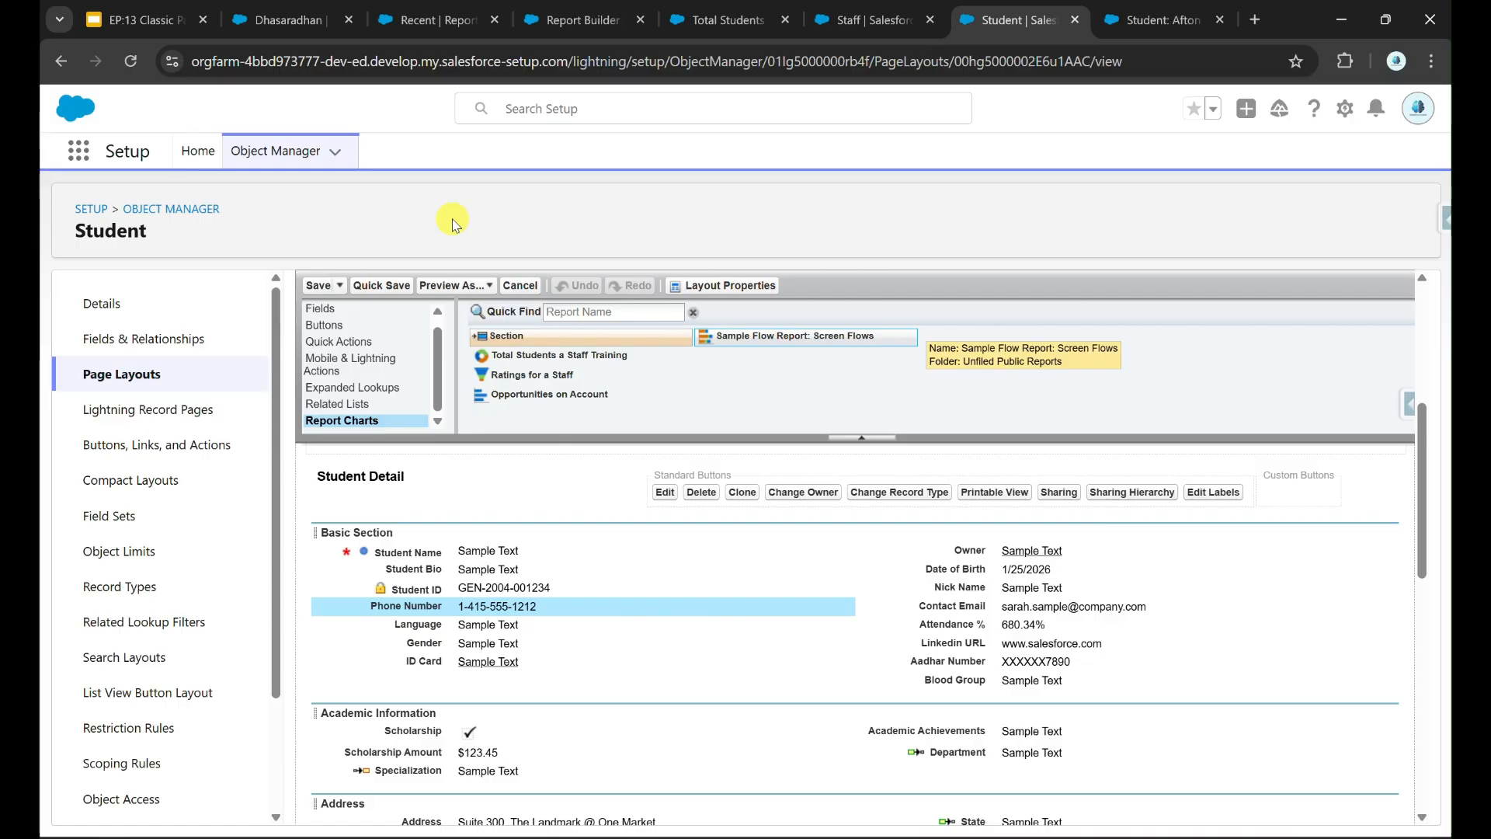
{"action": "mouse_move", "coordinate": [826, 609]}
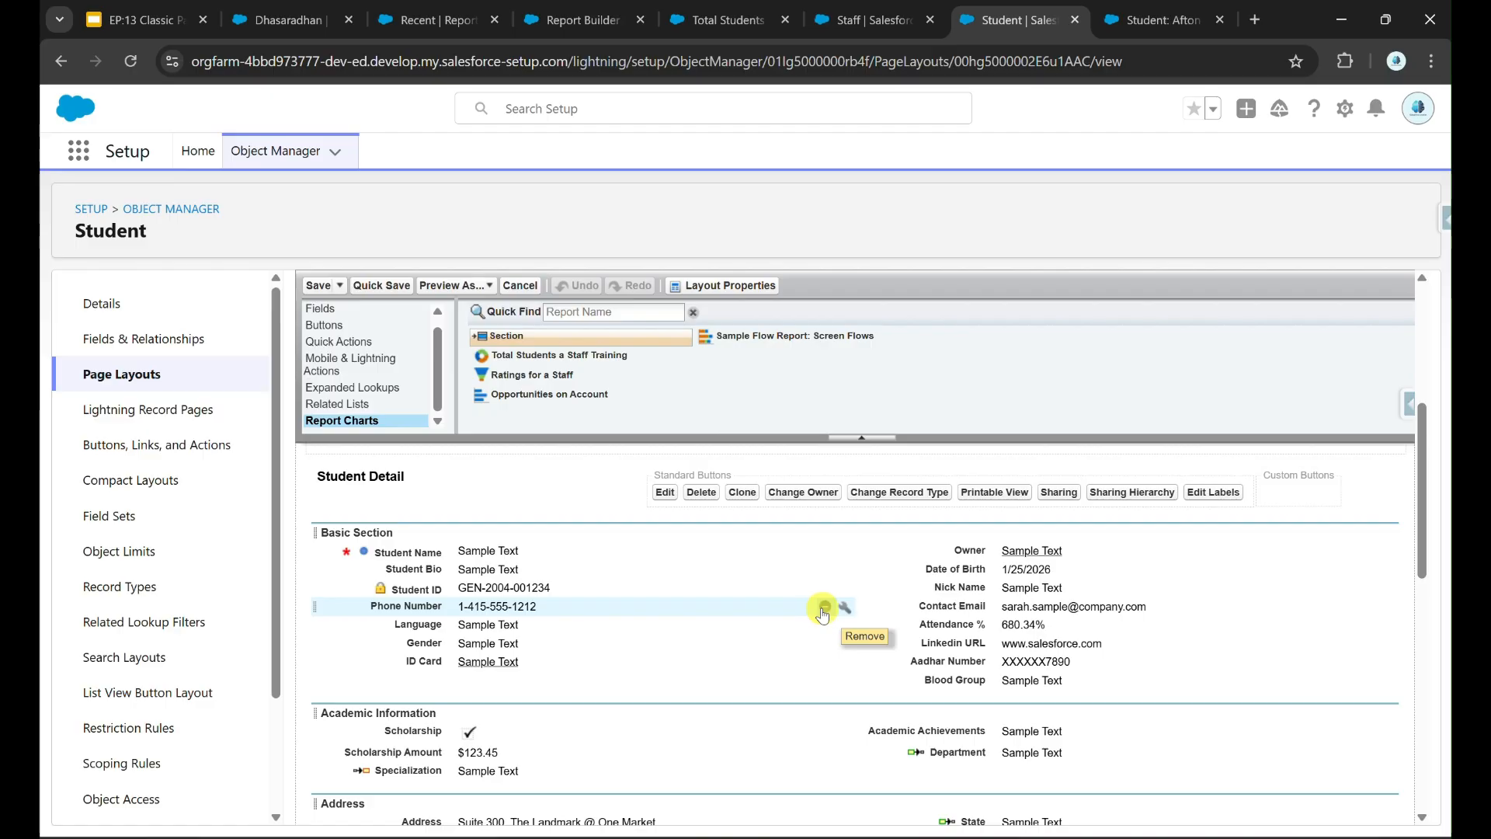
{"action": "left_click", "coordinate": [845, 611]}
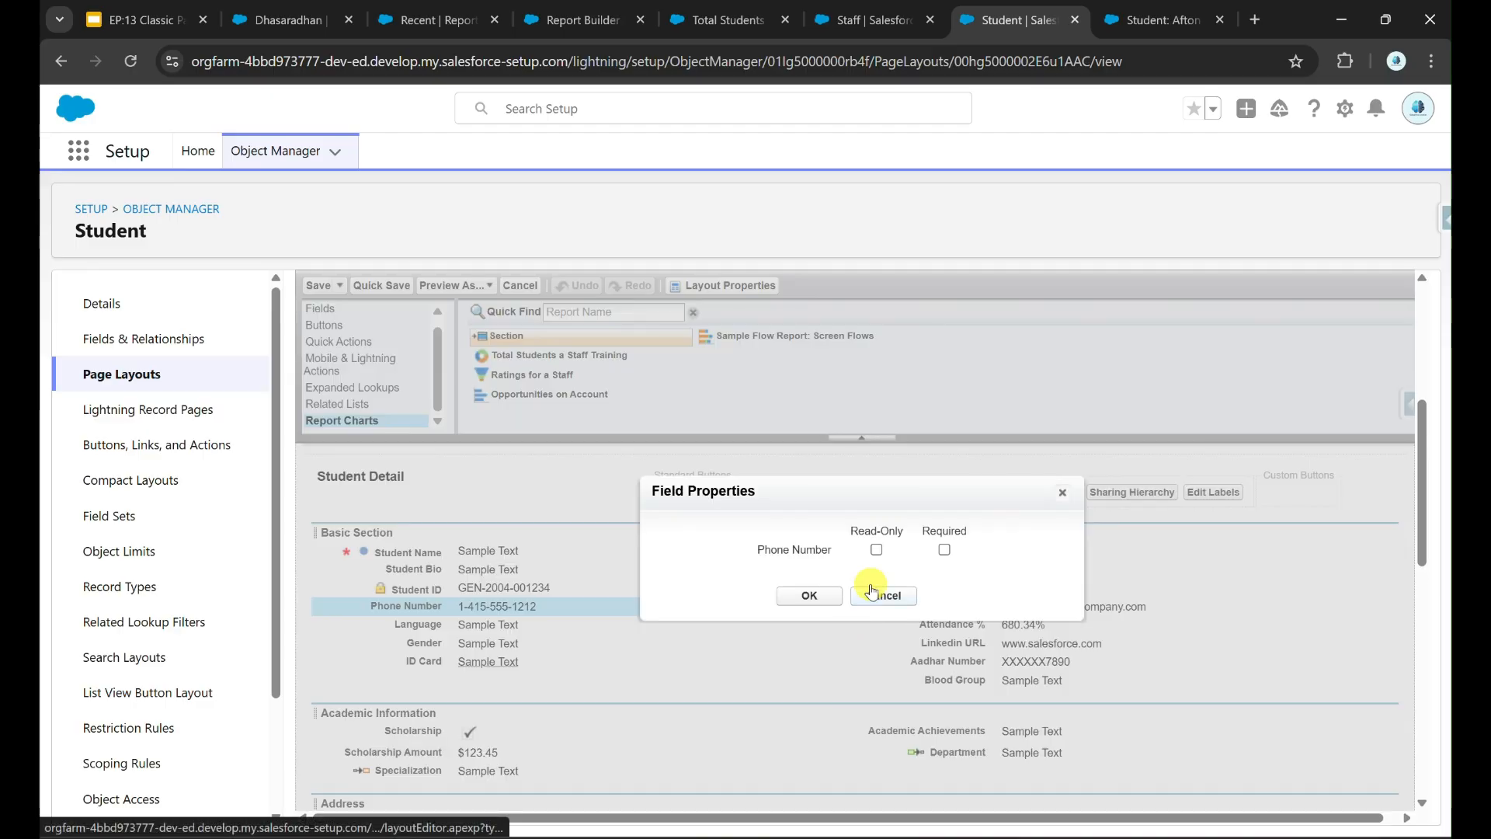
{"action": "left_click", "coordinate": [945, 551]}
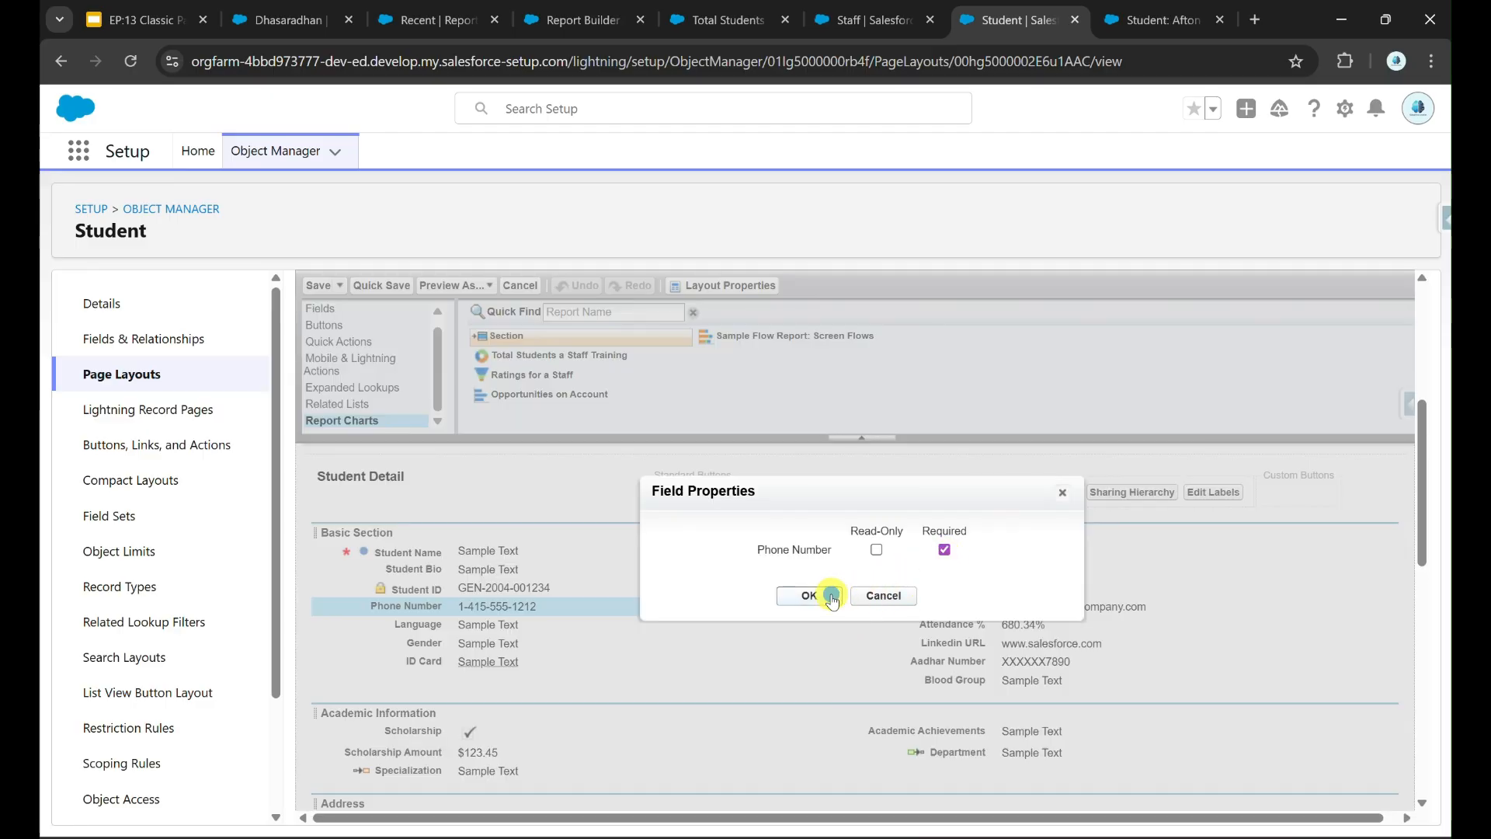
{"action": "left_click", "coordinate": [832, 598]}
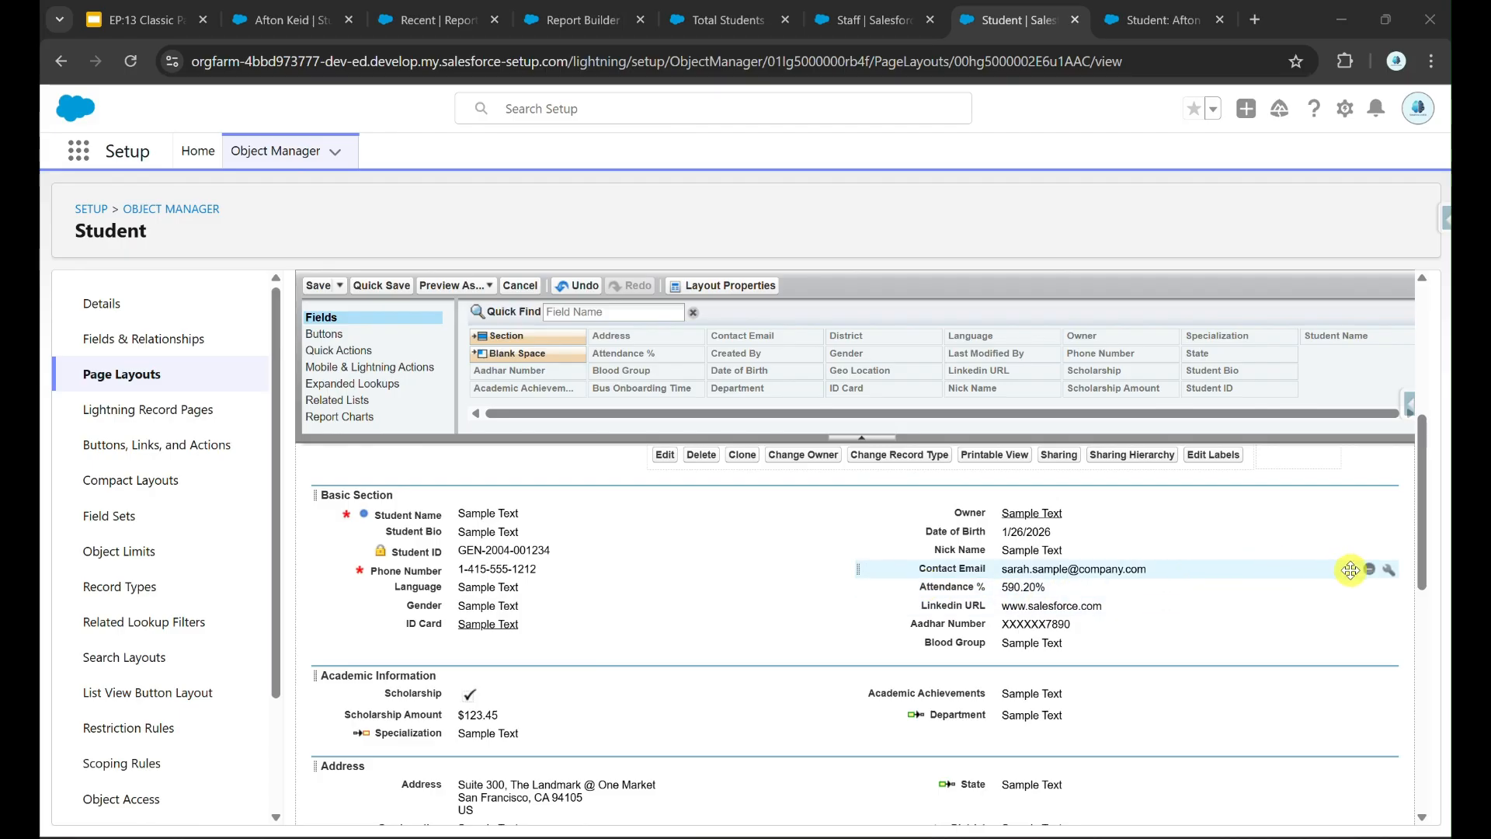
Step: Make Contact Email read-only and quick save the Student layout
{"action": "left_click", "coordinate": [1389, 569]}
{"action": "left_click", "coordinate": [876, 550]}
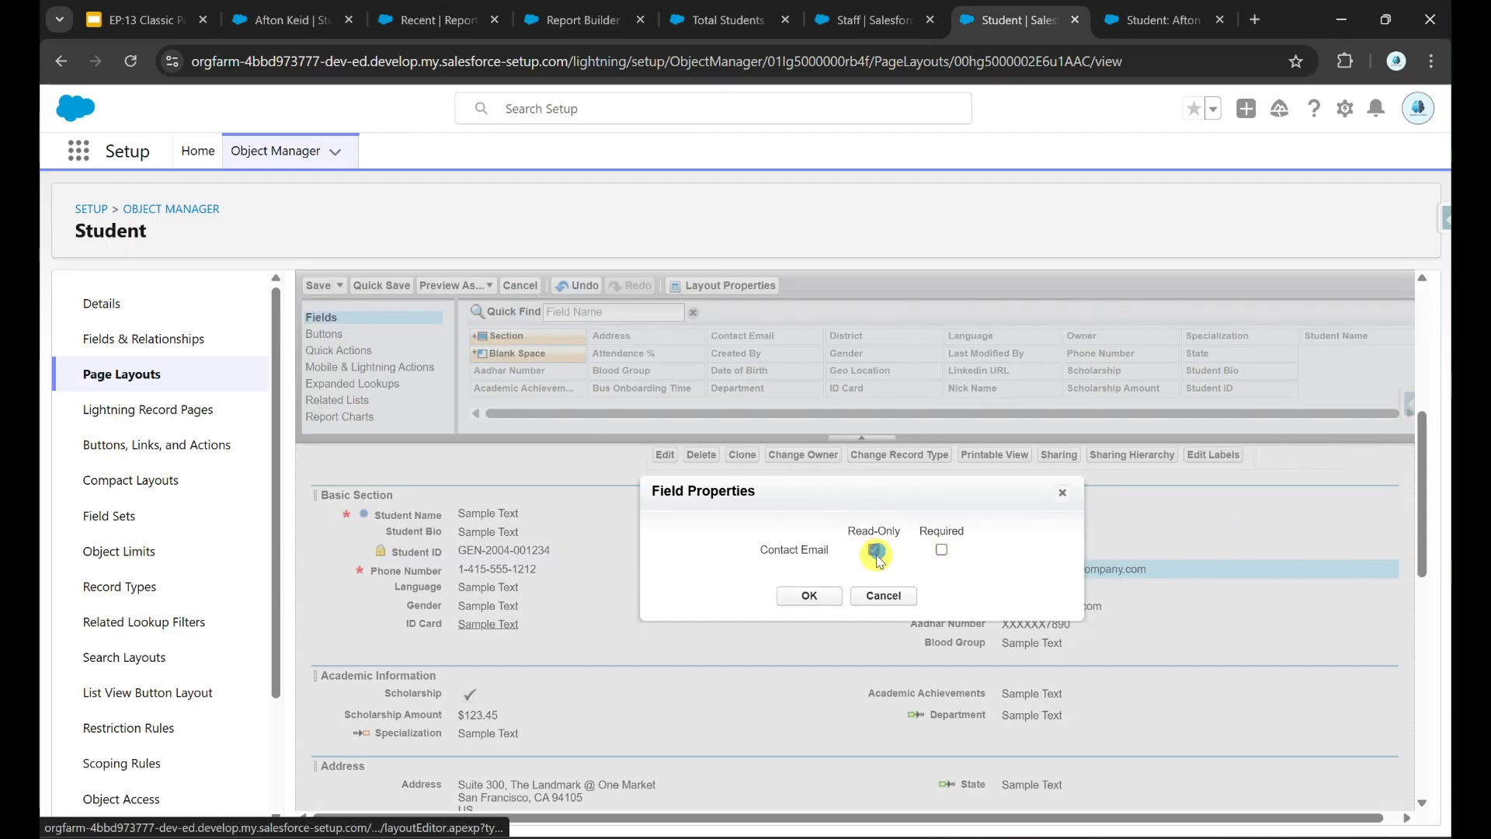
{"action": "left_click", "coordinate": [809, 596]}
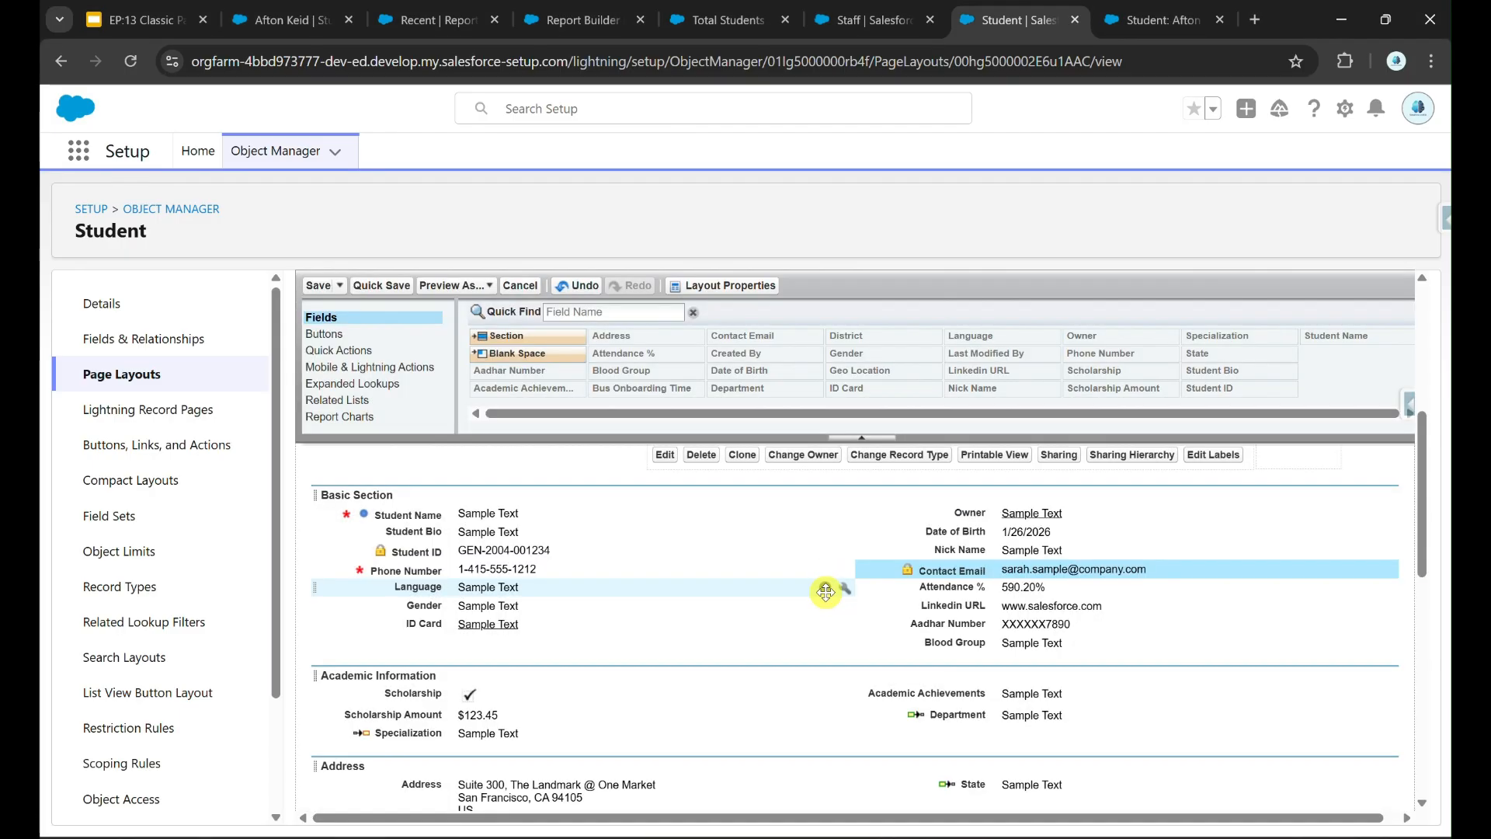
{"action": "left_click", "coordinate": [390, 292]}
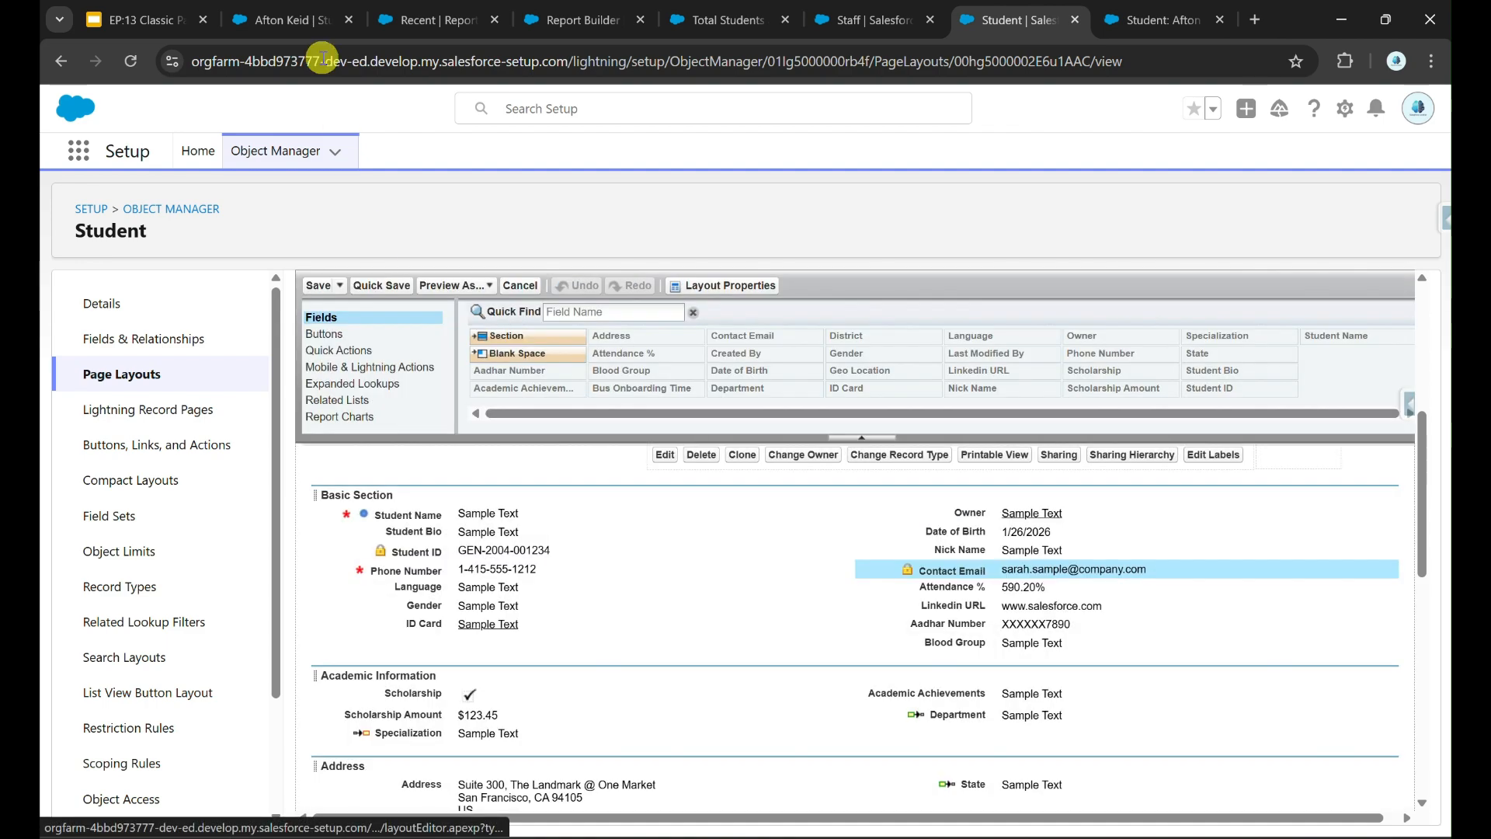
{"action": "left_click", "coordinate": [289, 19]}
{"action": "left_click", "coordinate": [1397, 117]}
Step: Apply Compact density, then clear the student's Phone Number and try saving to confirm it's required
{"action": "left_click", "coordinate": [1174, 317]}
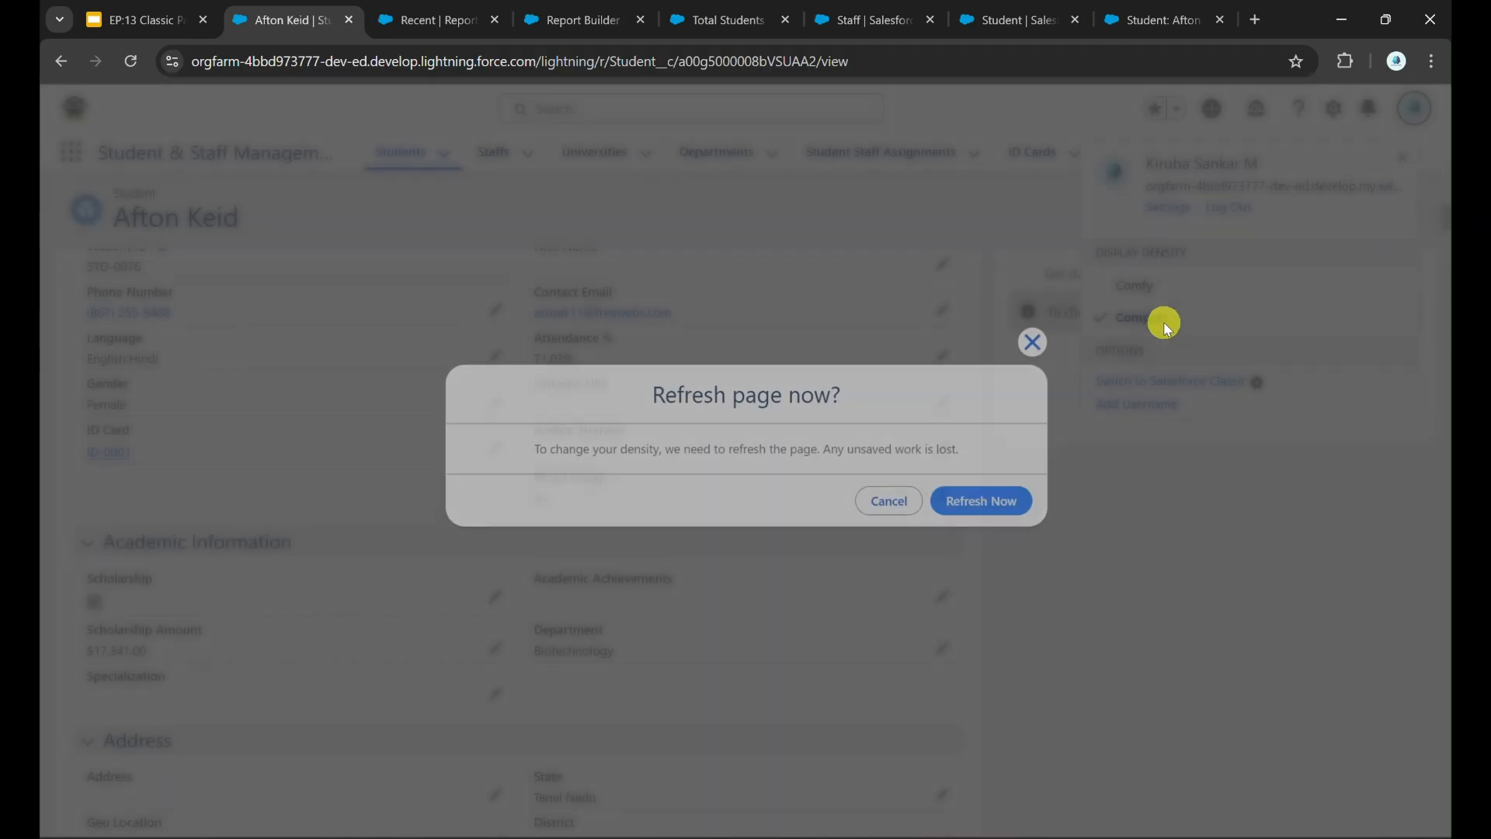
{"action": "left_click", "coordinate": [986, 500]}
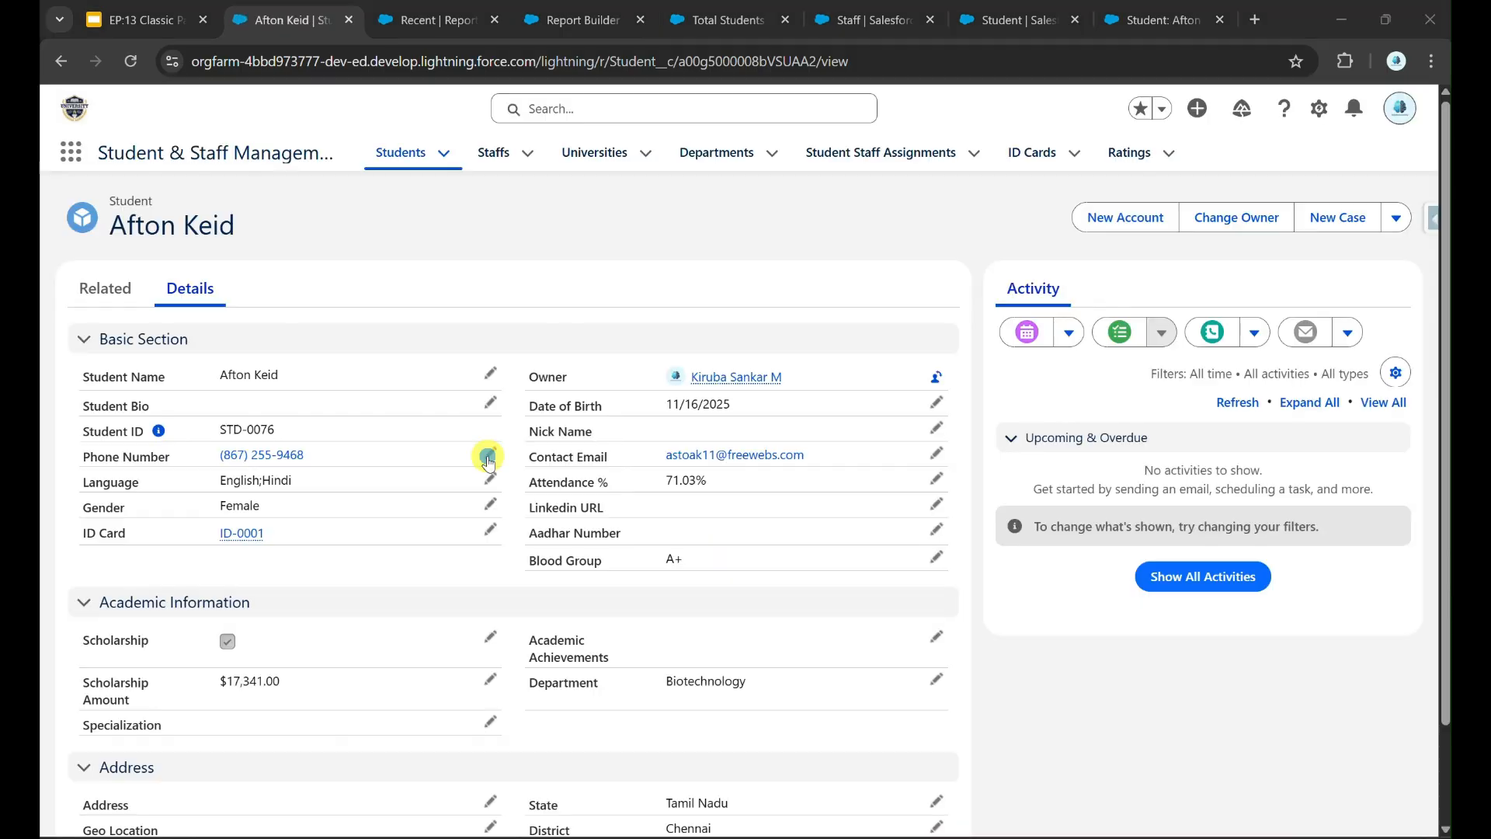
{"action": "left_click", "coordinate": [487, 456]}
{"action": "left_click_drag", "start_coordinate": [233, 454], "coordinate": [337, 459]}
{"action": "key", "text": "BackSpace"}
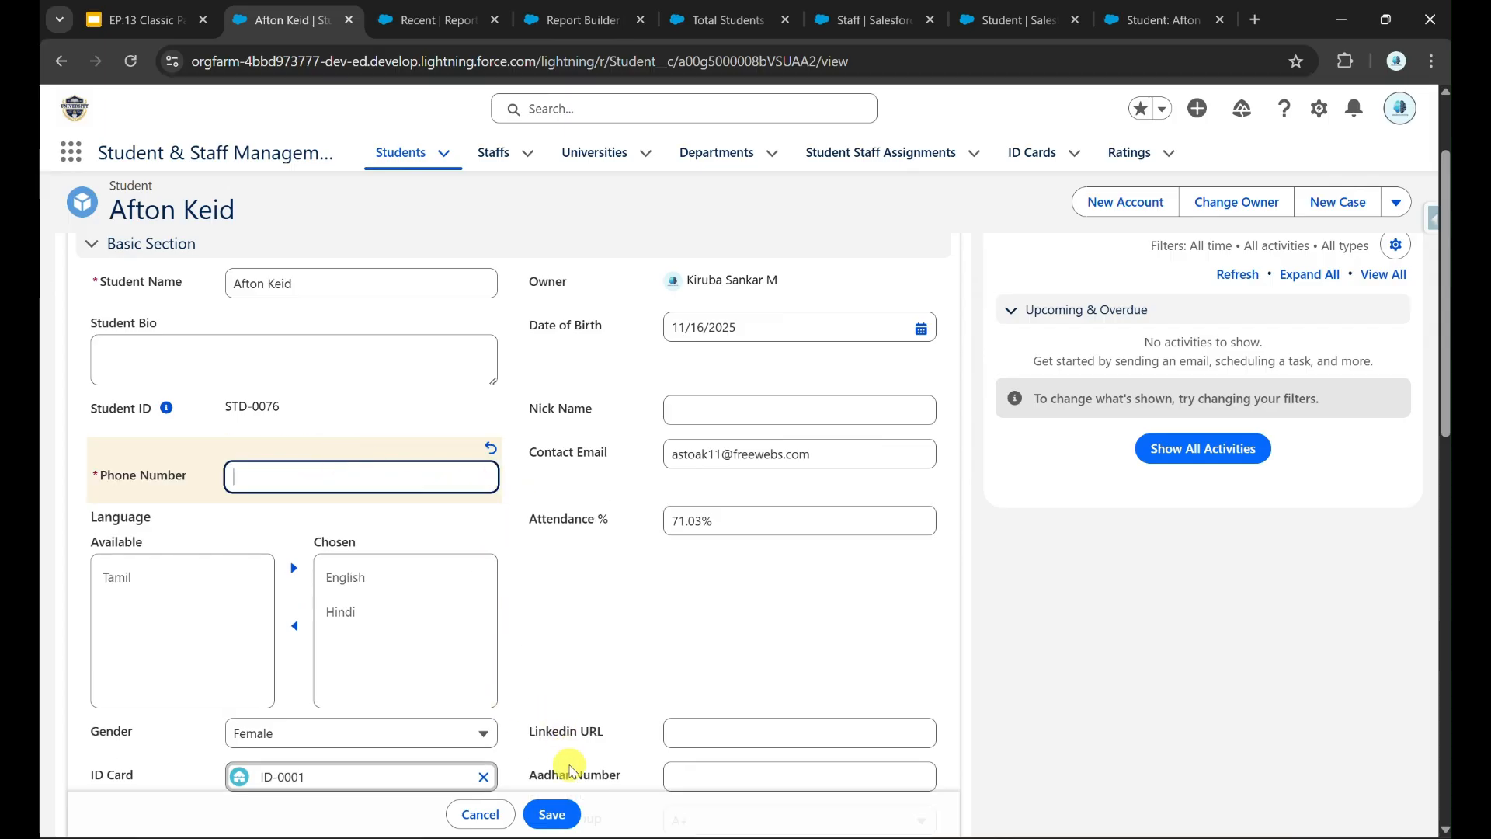
{"action": "left_click", "coordinate": [557, 820]}
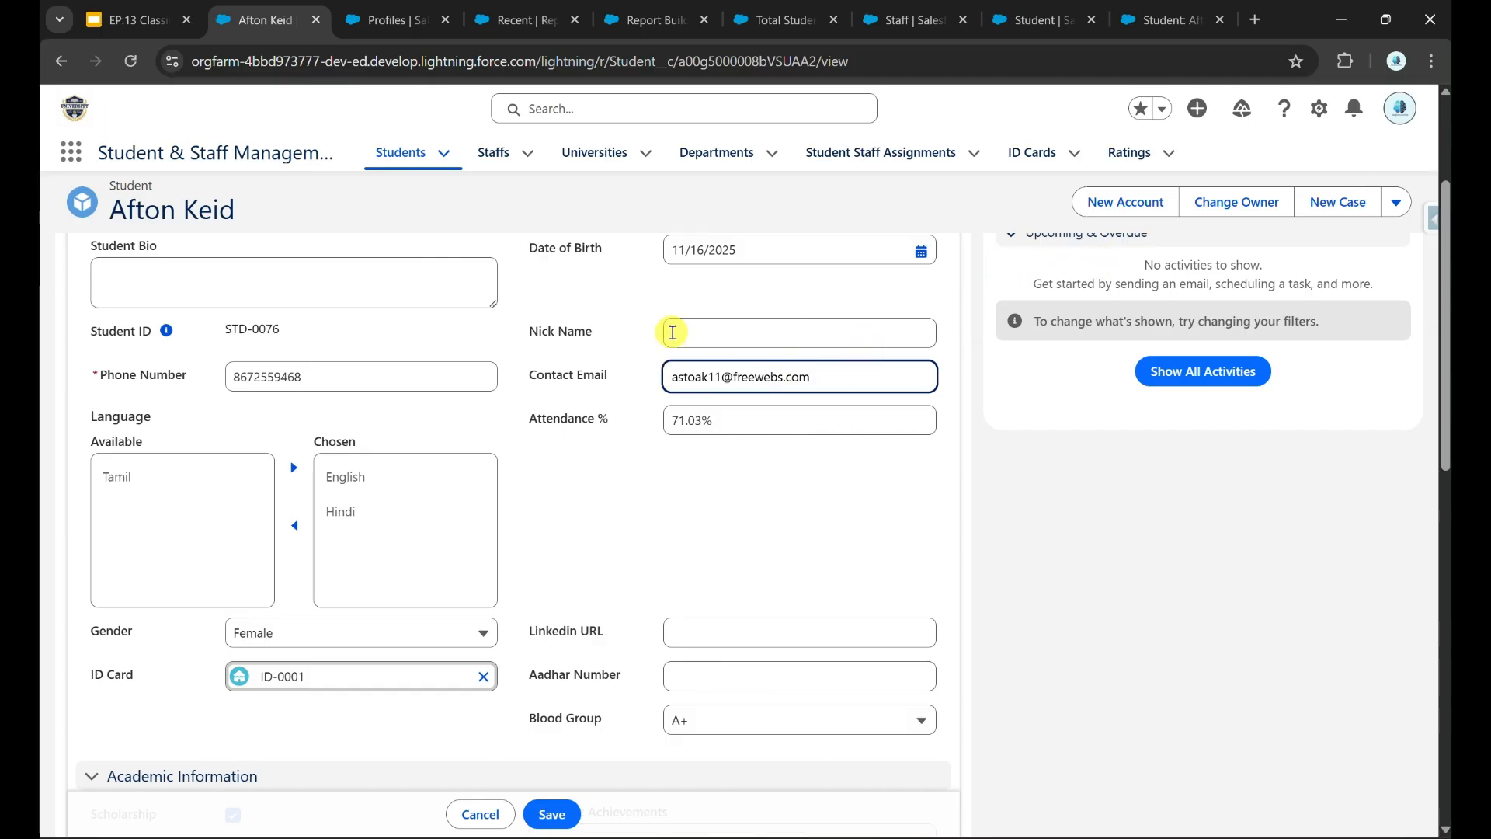
{"action": "left_click", "coordinate": [380, 21]}
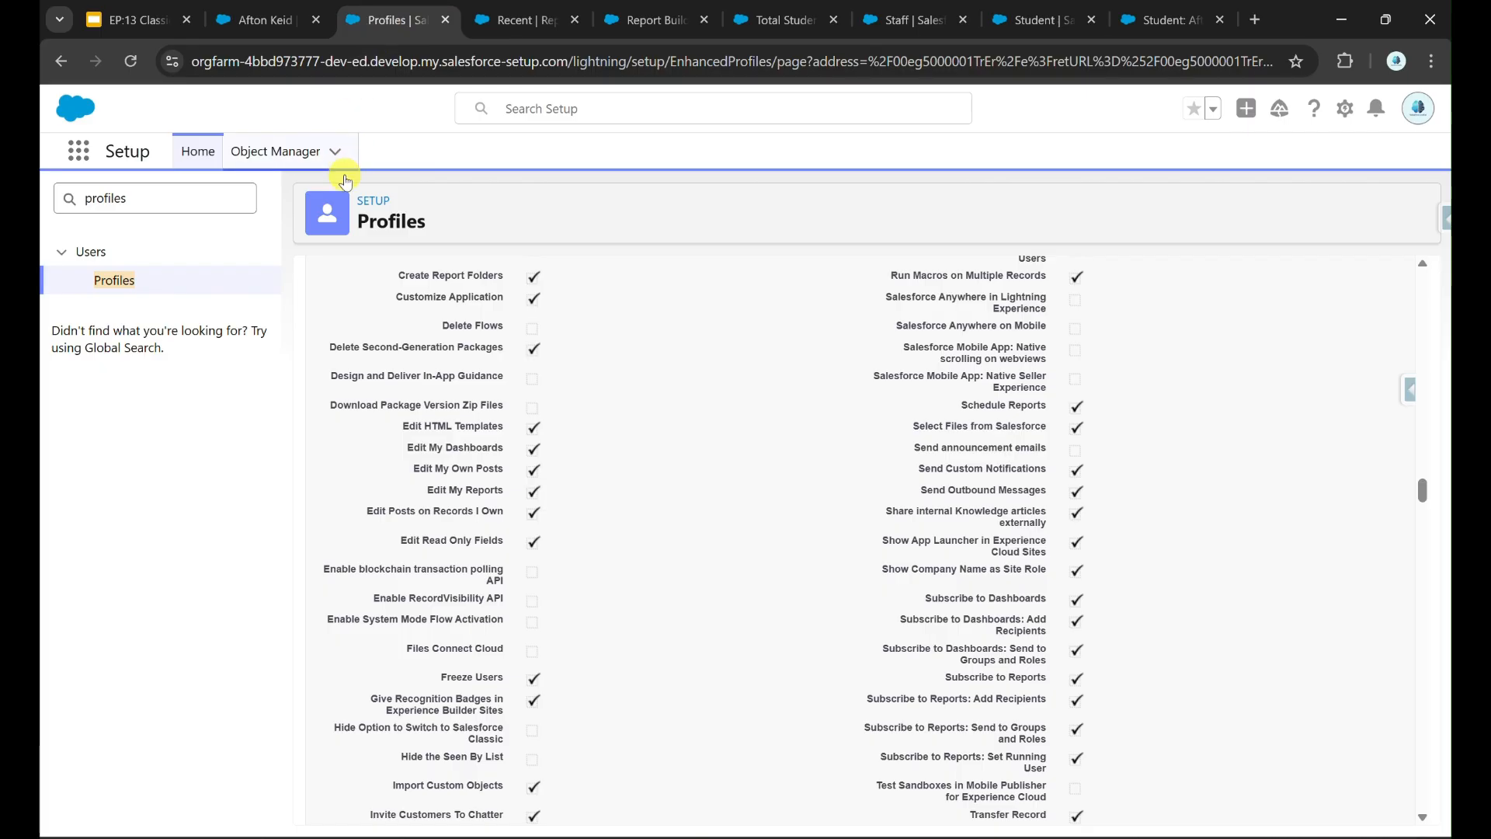
Step: Find Edit Read Only Fields on the profile, then check the student's Contact Email value and save
{"action": "key", "text": "ctrl+f"}
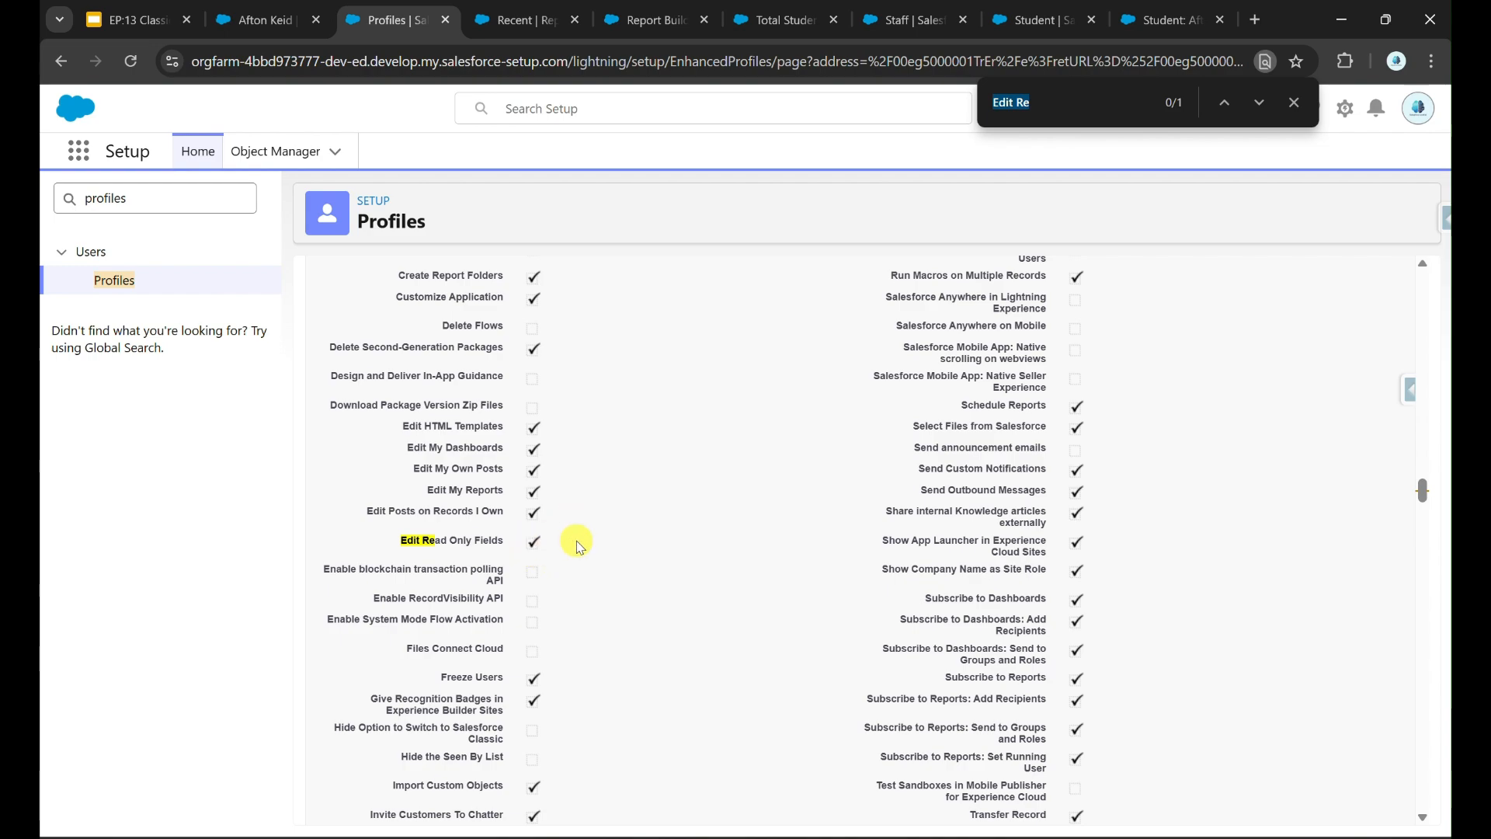
{"action": "left_click", "coordinate": [314, 9]}
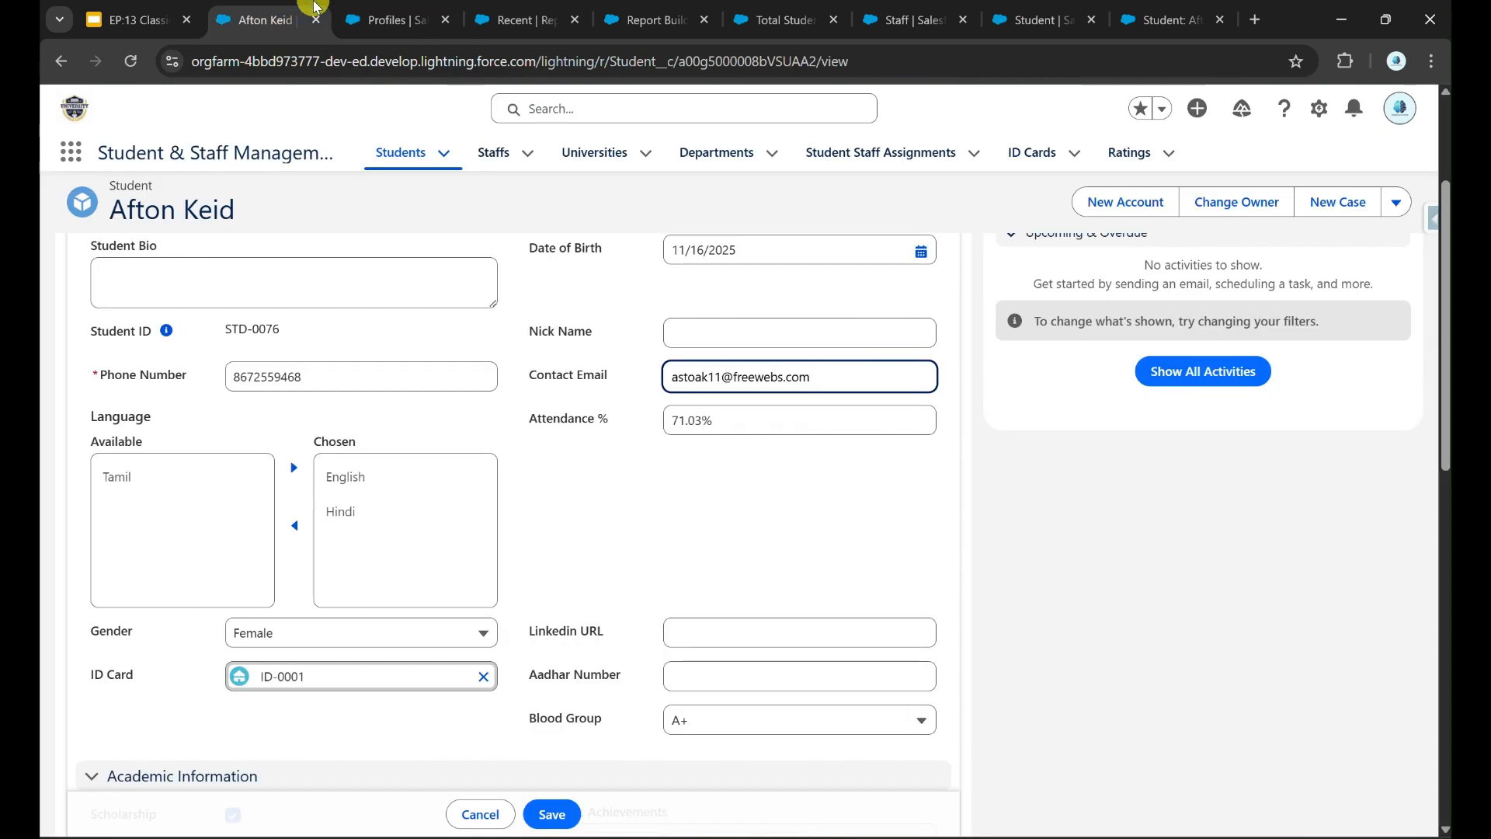
{"action": "left_click_drag", "start_coordinate": [522, 376], "coordinate": [629, 376]}
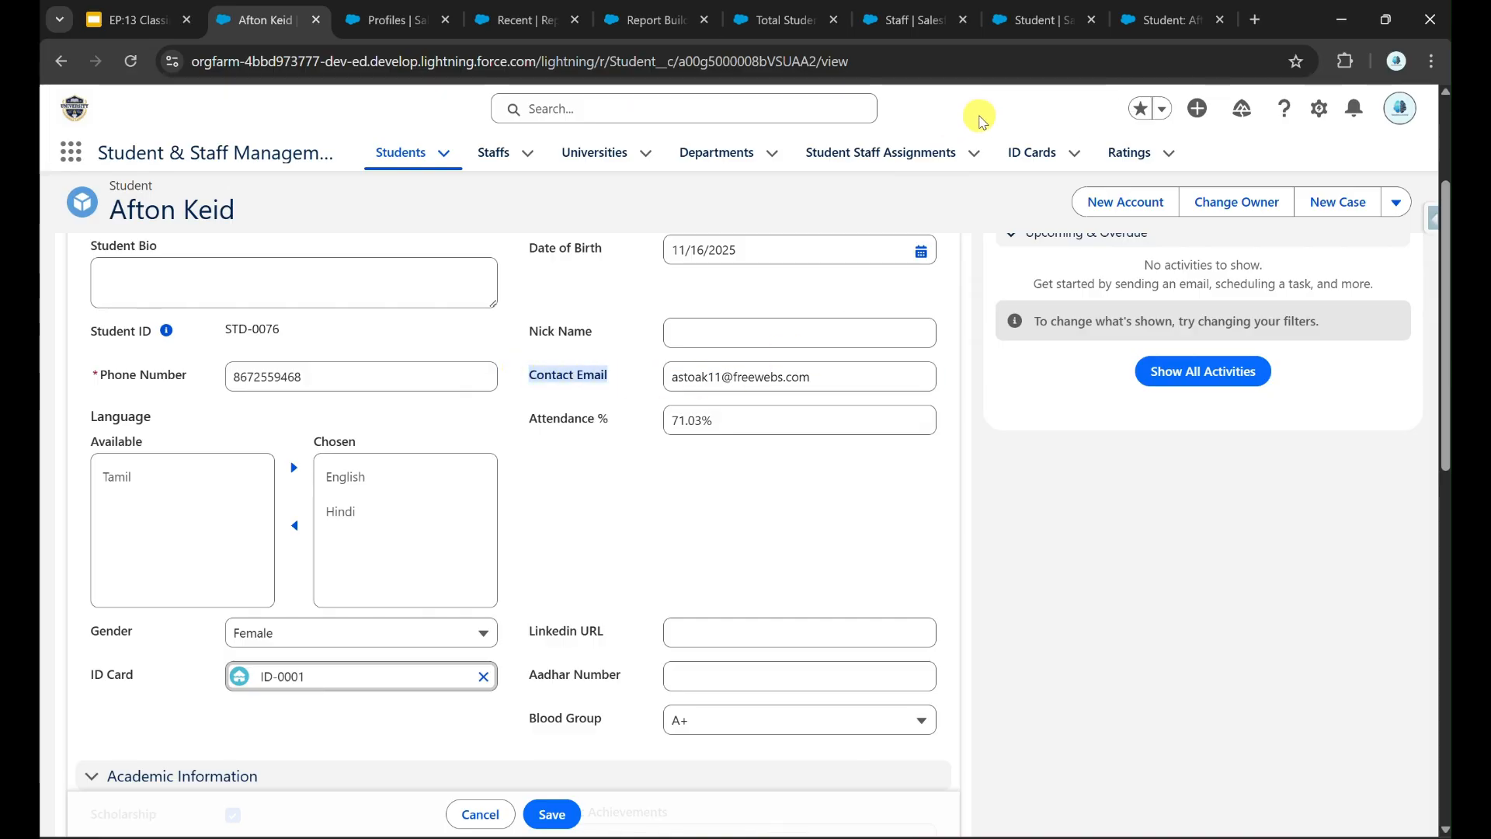
{"action": "left_click", "coordinate": [650, 340]}
{"action": "triple_click", "coordinate": [852, 381]}
{"action": "left_click", "coordinate": [549, 813]}
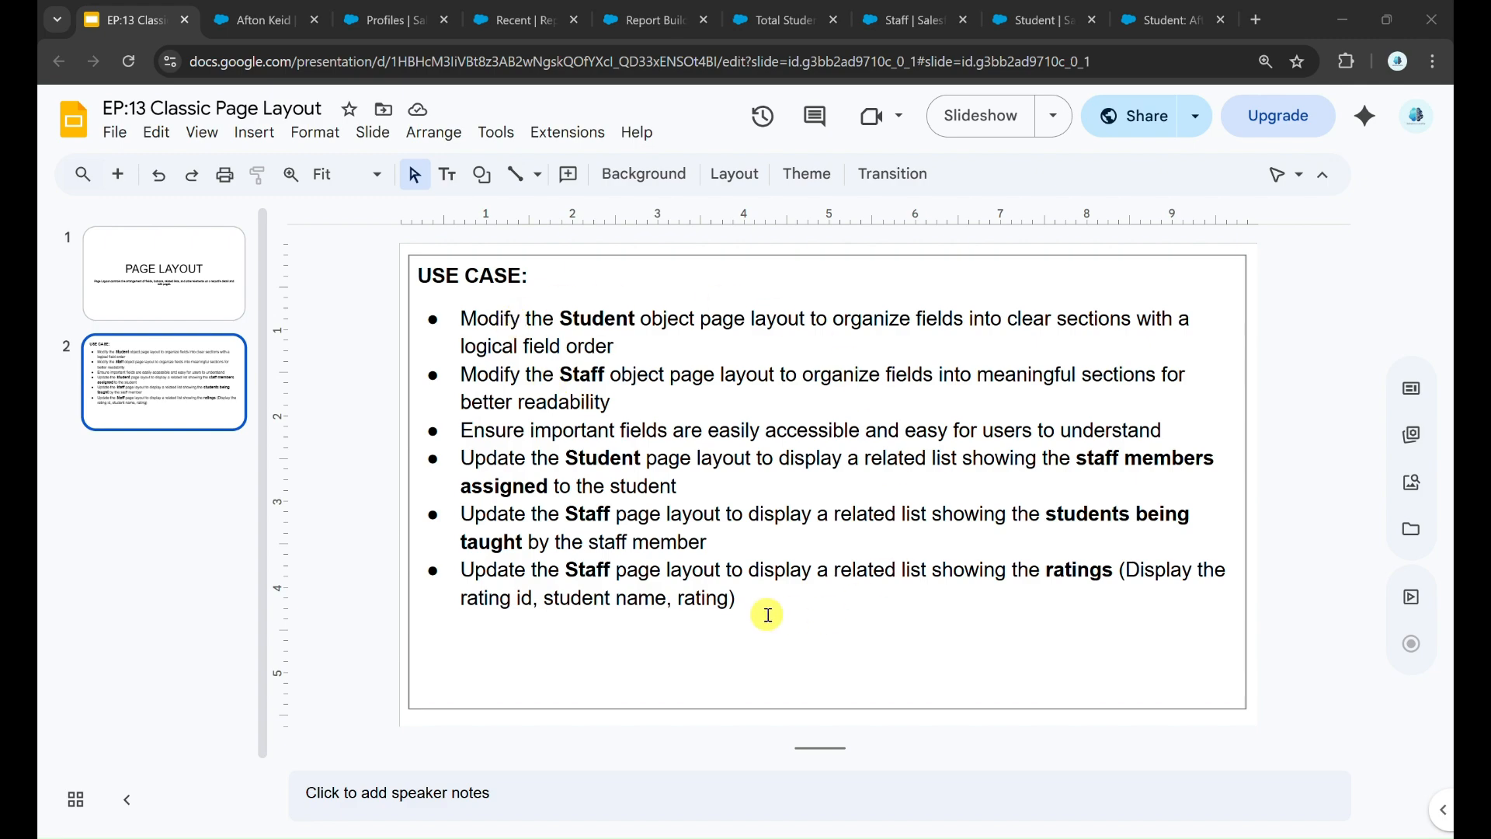
{"action": "left_click", "coordinate": [1039, 20]}
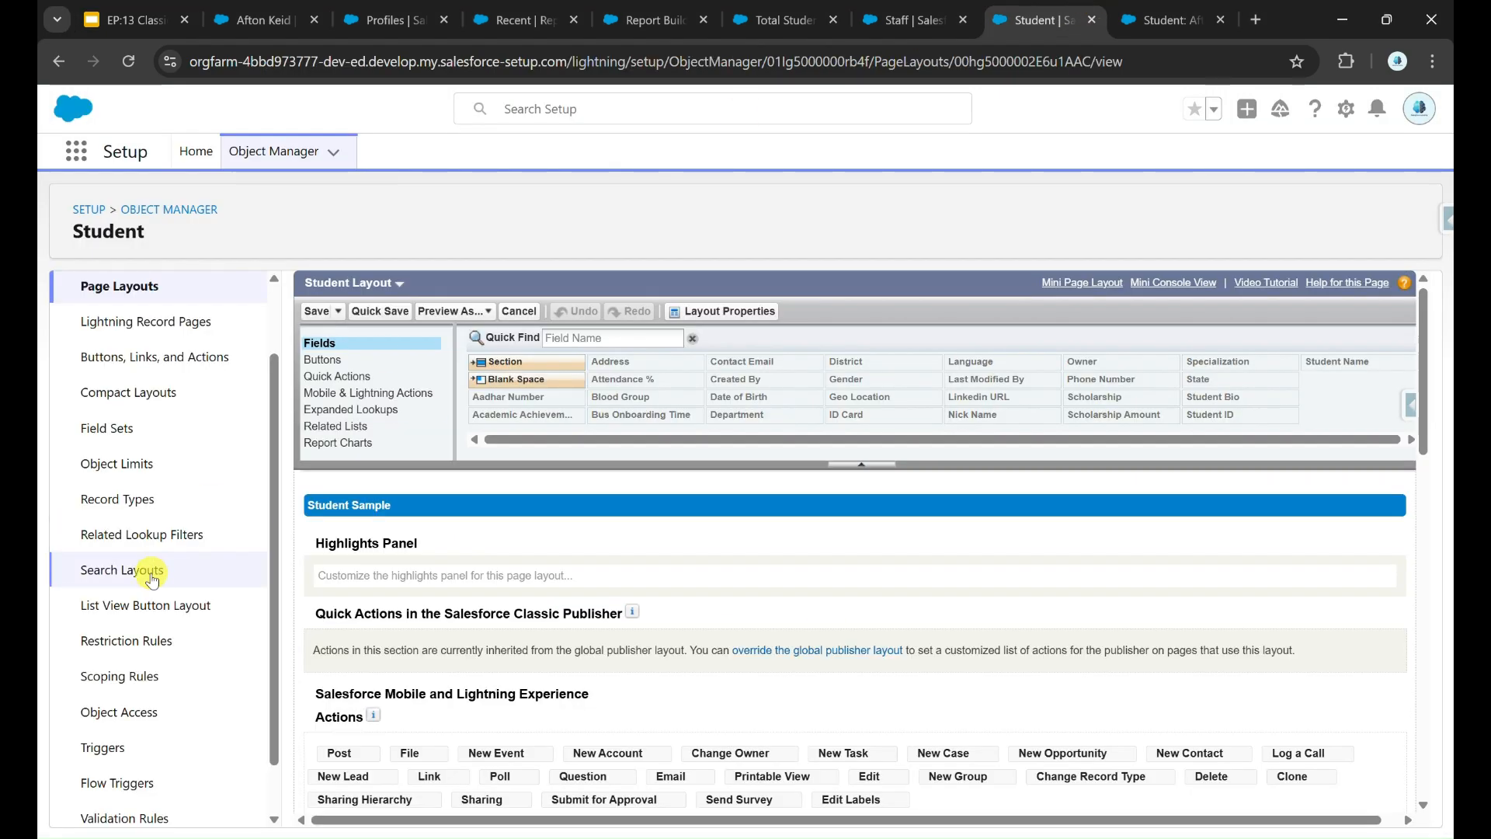
{"action": "scroll", "coordinate": [153, 575], "scroll_direction": "up", "scroll_amount": 1}
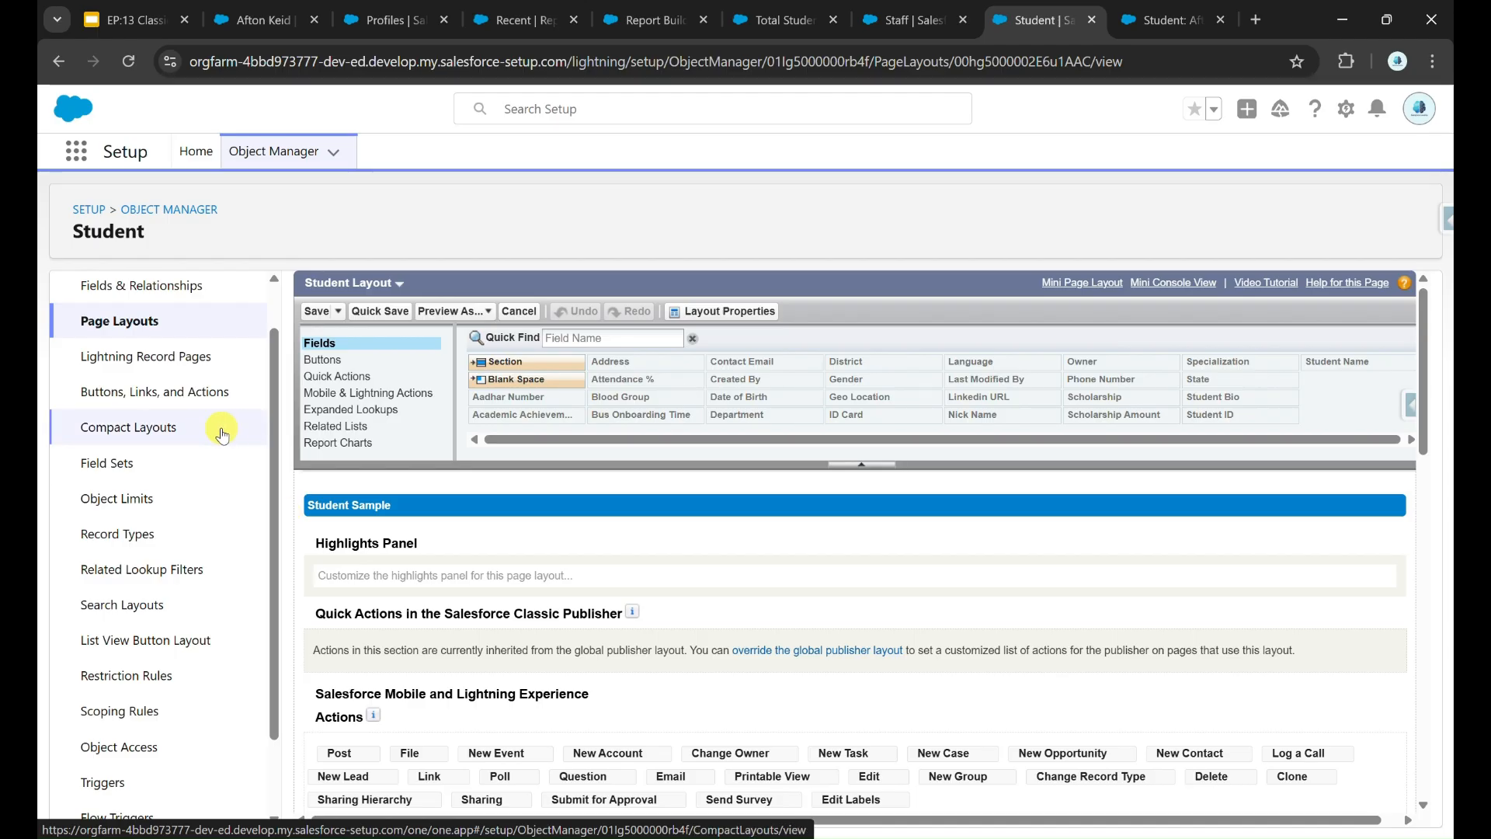
{"action": "left_click", "coordinate": [132, 20]}
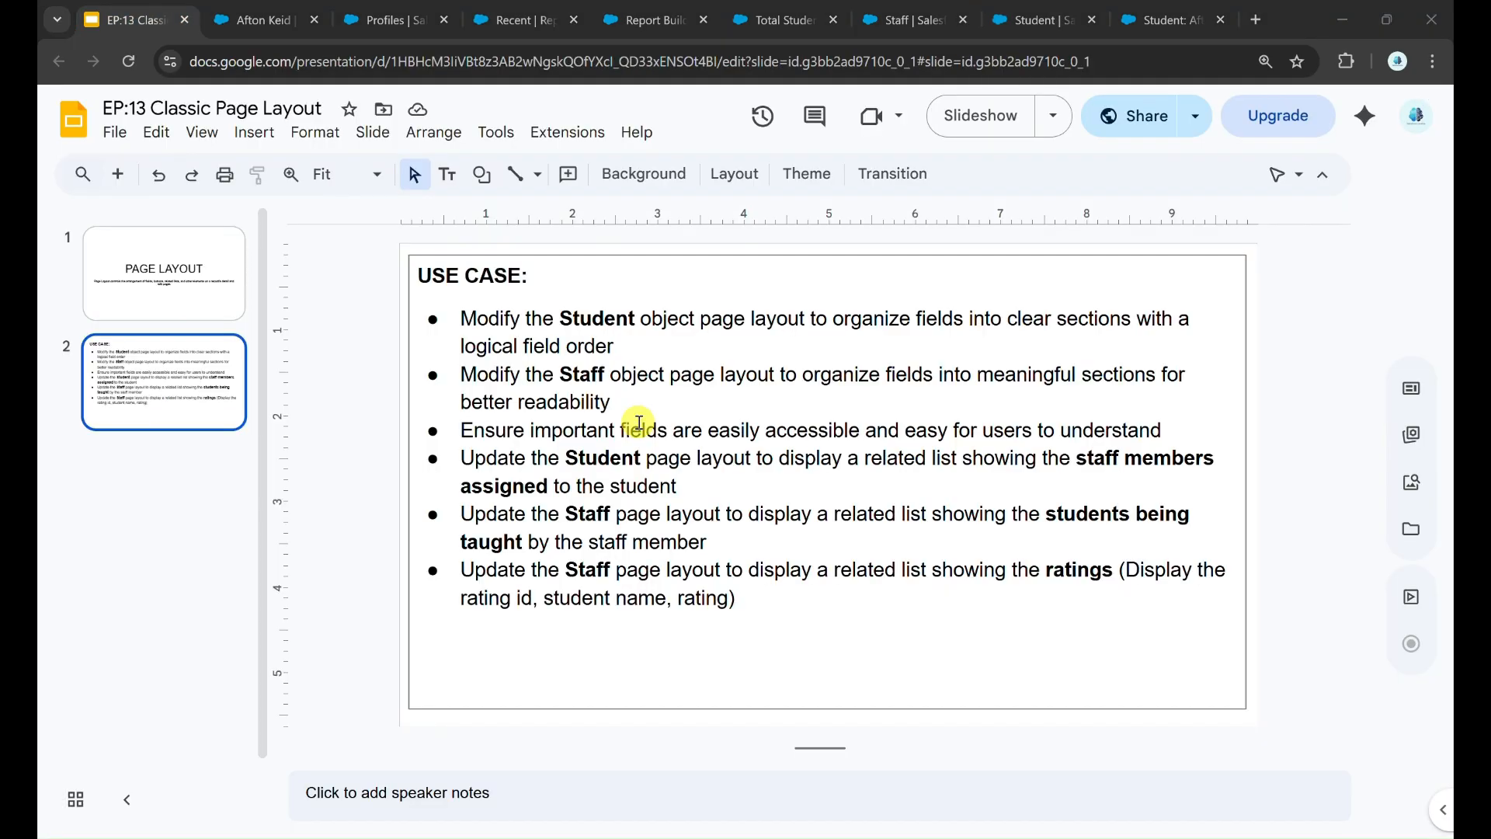